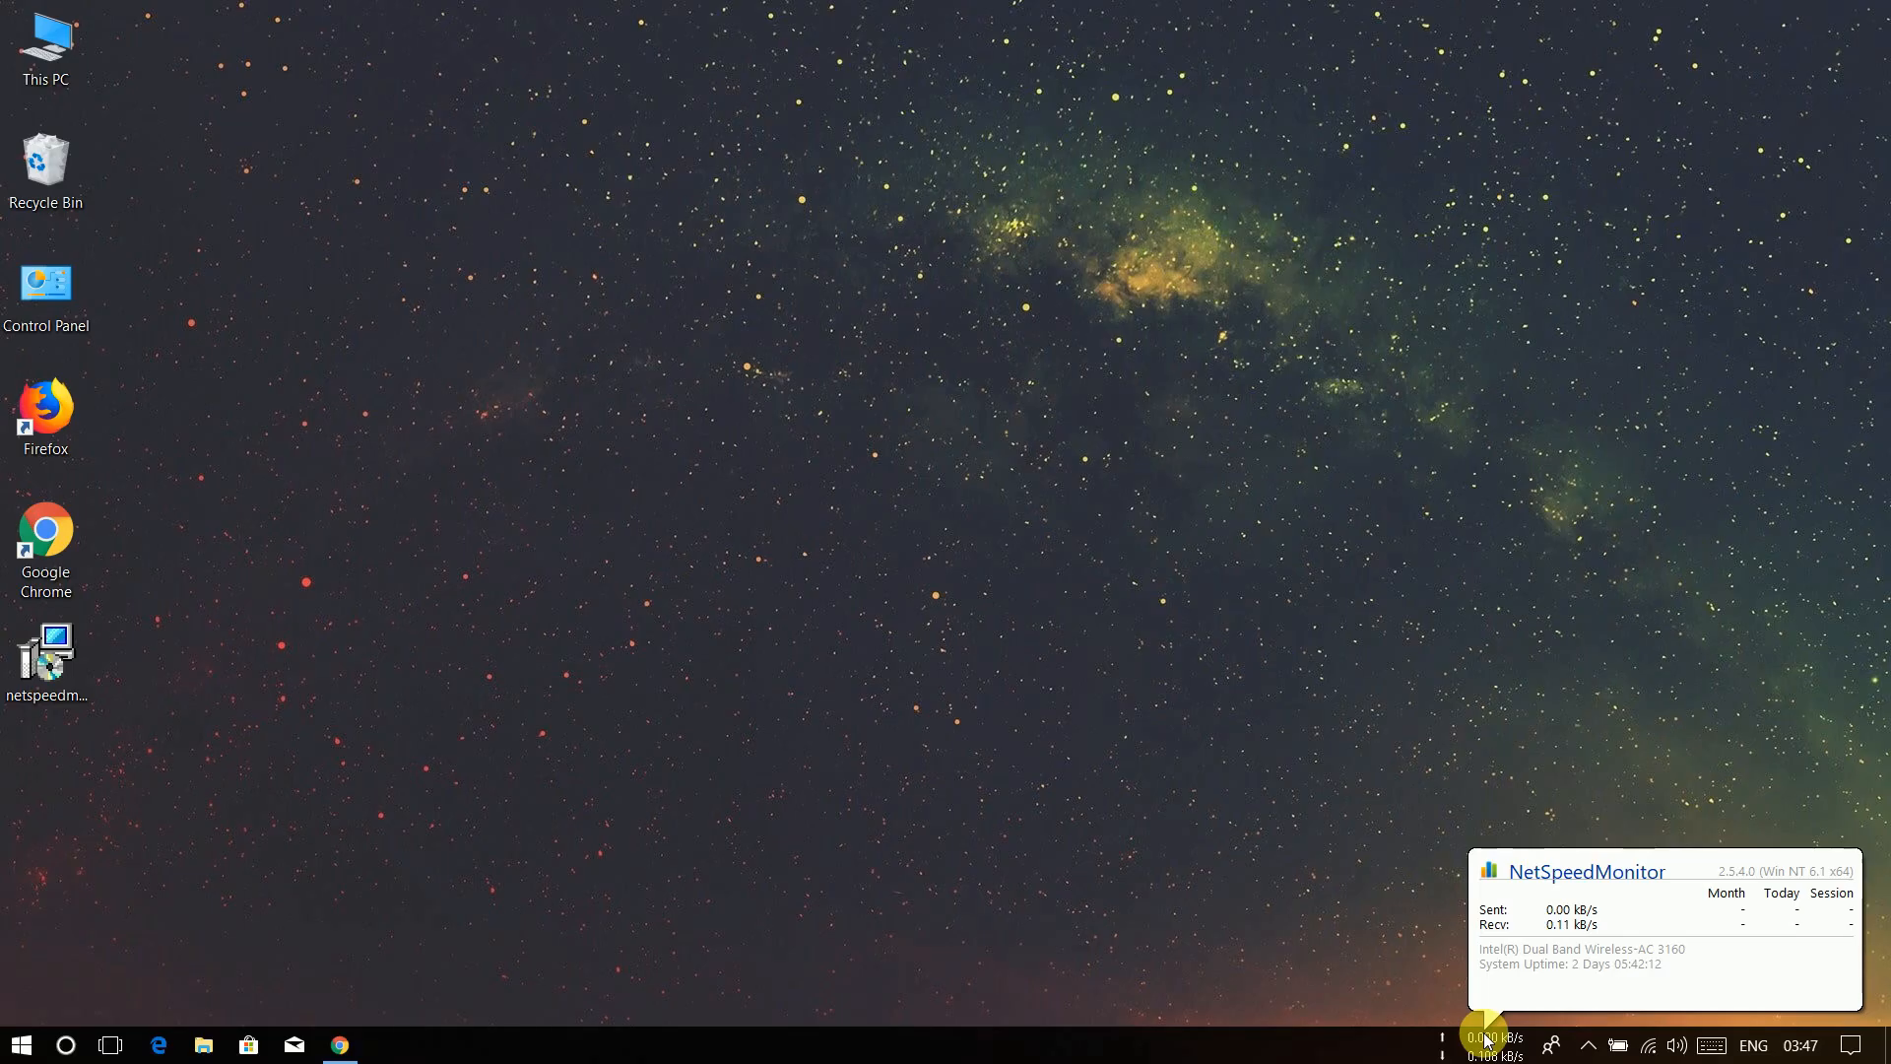
pyautogui.rightClick(991, 997)
pyautogui.click(1551, 937)
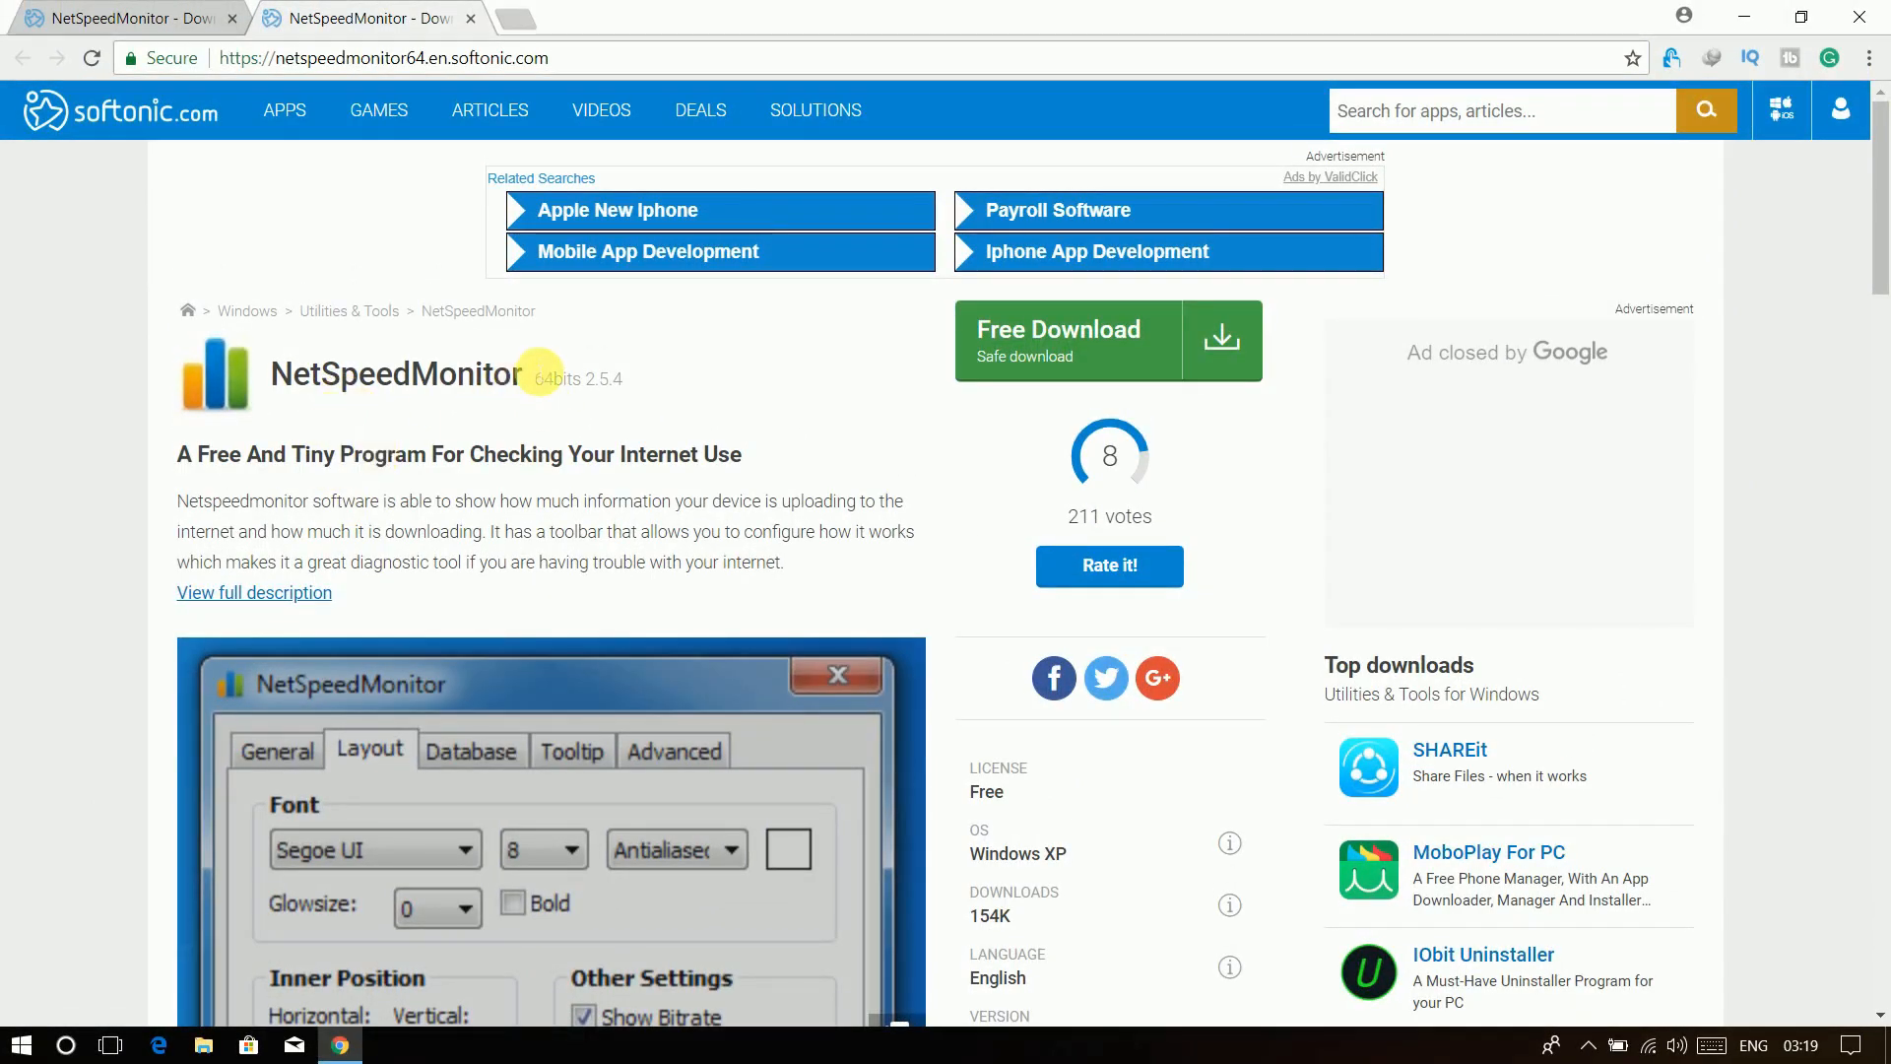
# Step: Compare the 64-bit and 32-bit version labels of NetSpeedMonitor on its two Softonic download pages
pyautogui.moveTo(533, 380); pyautogui.dragTo(635, 392)
pyautogui.click(743, 371)
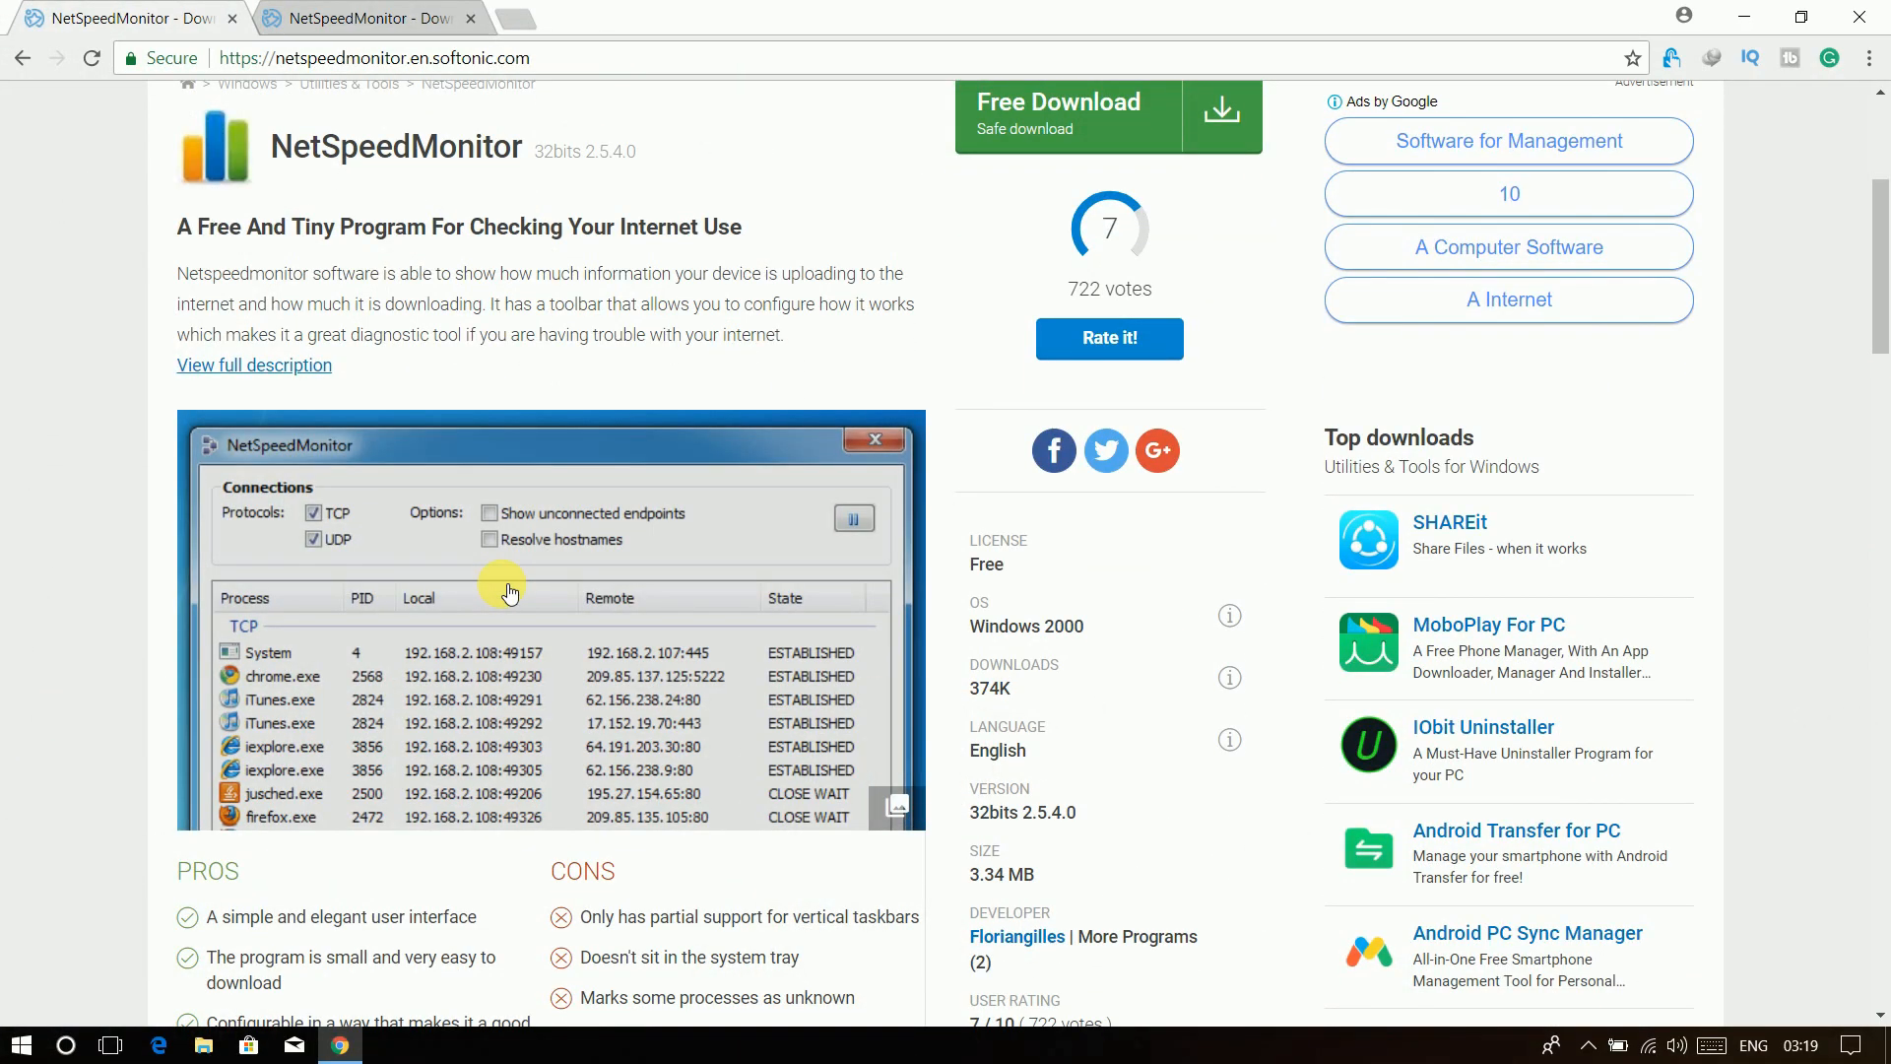
pyautogui.moveTo(537, 150); pyautogui.dragTo(798, 130)
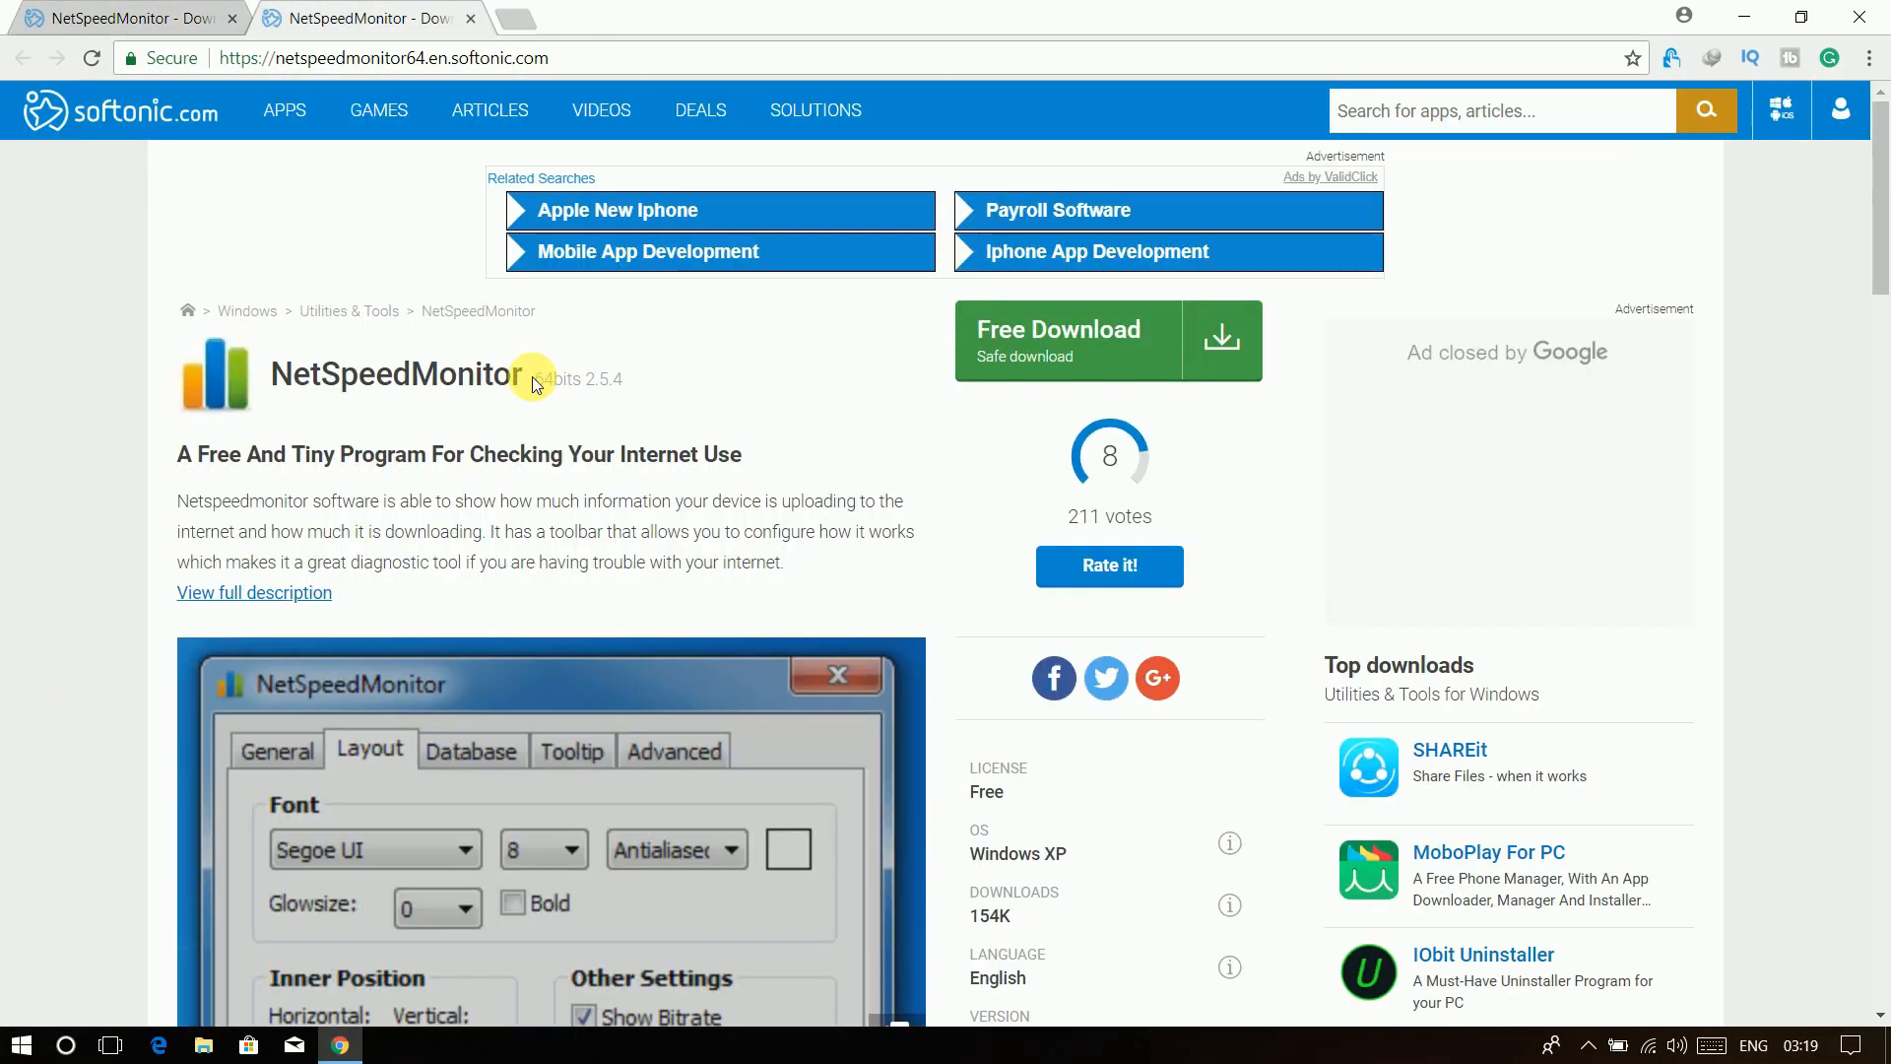
pyautogui.moveTo(535, 378); pyautogui.dragTo(622, 392)
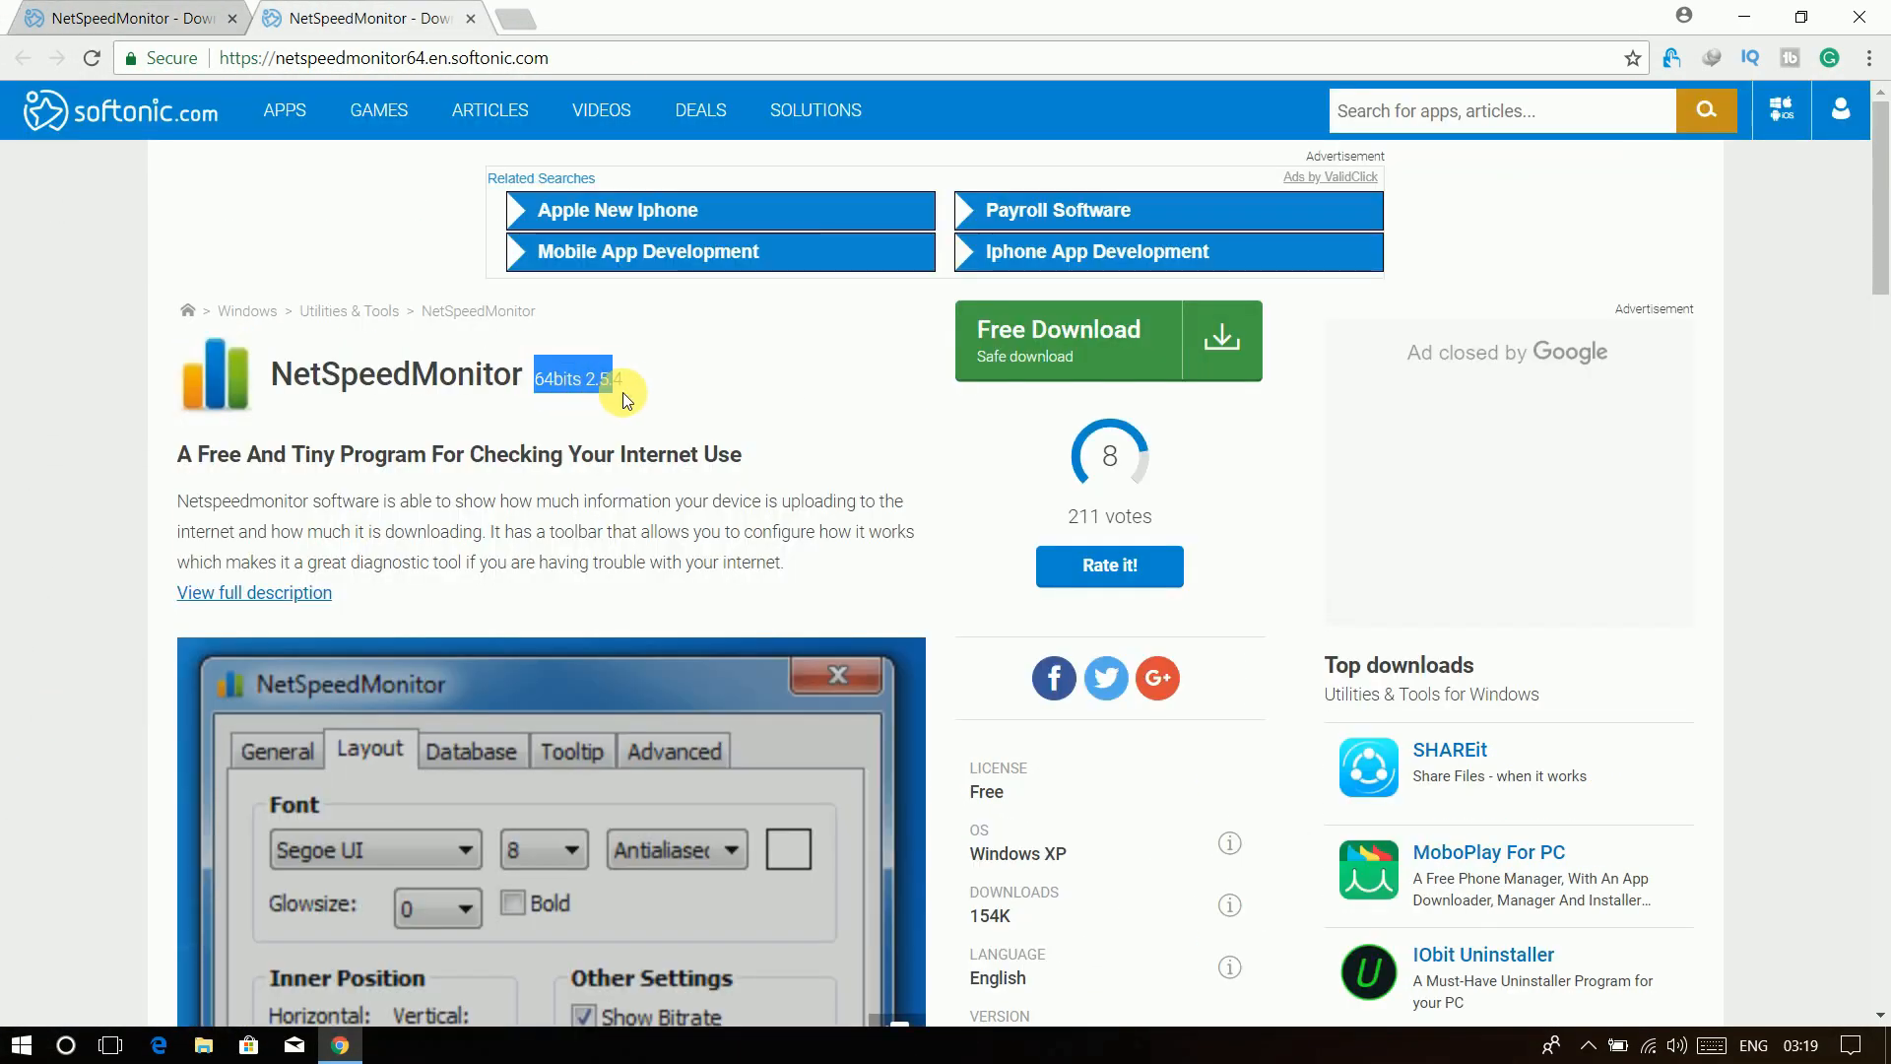
pyautogui.click(743, 371)
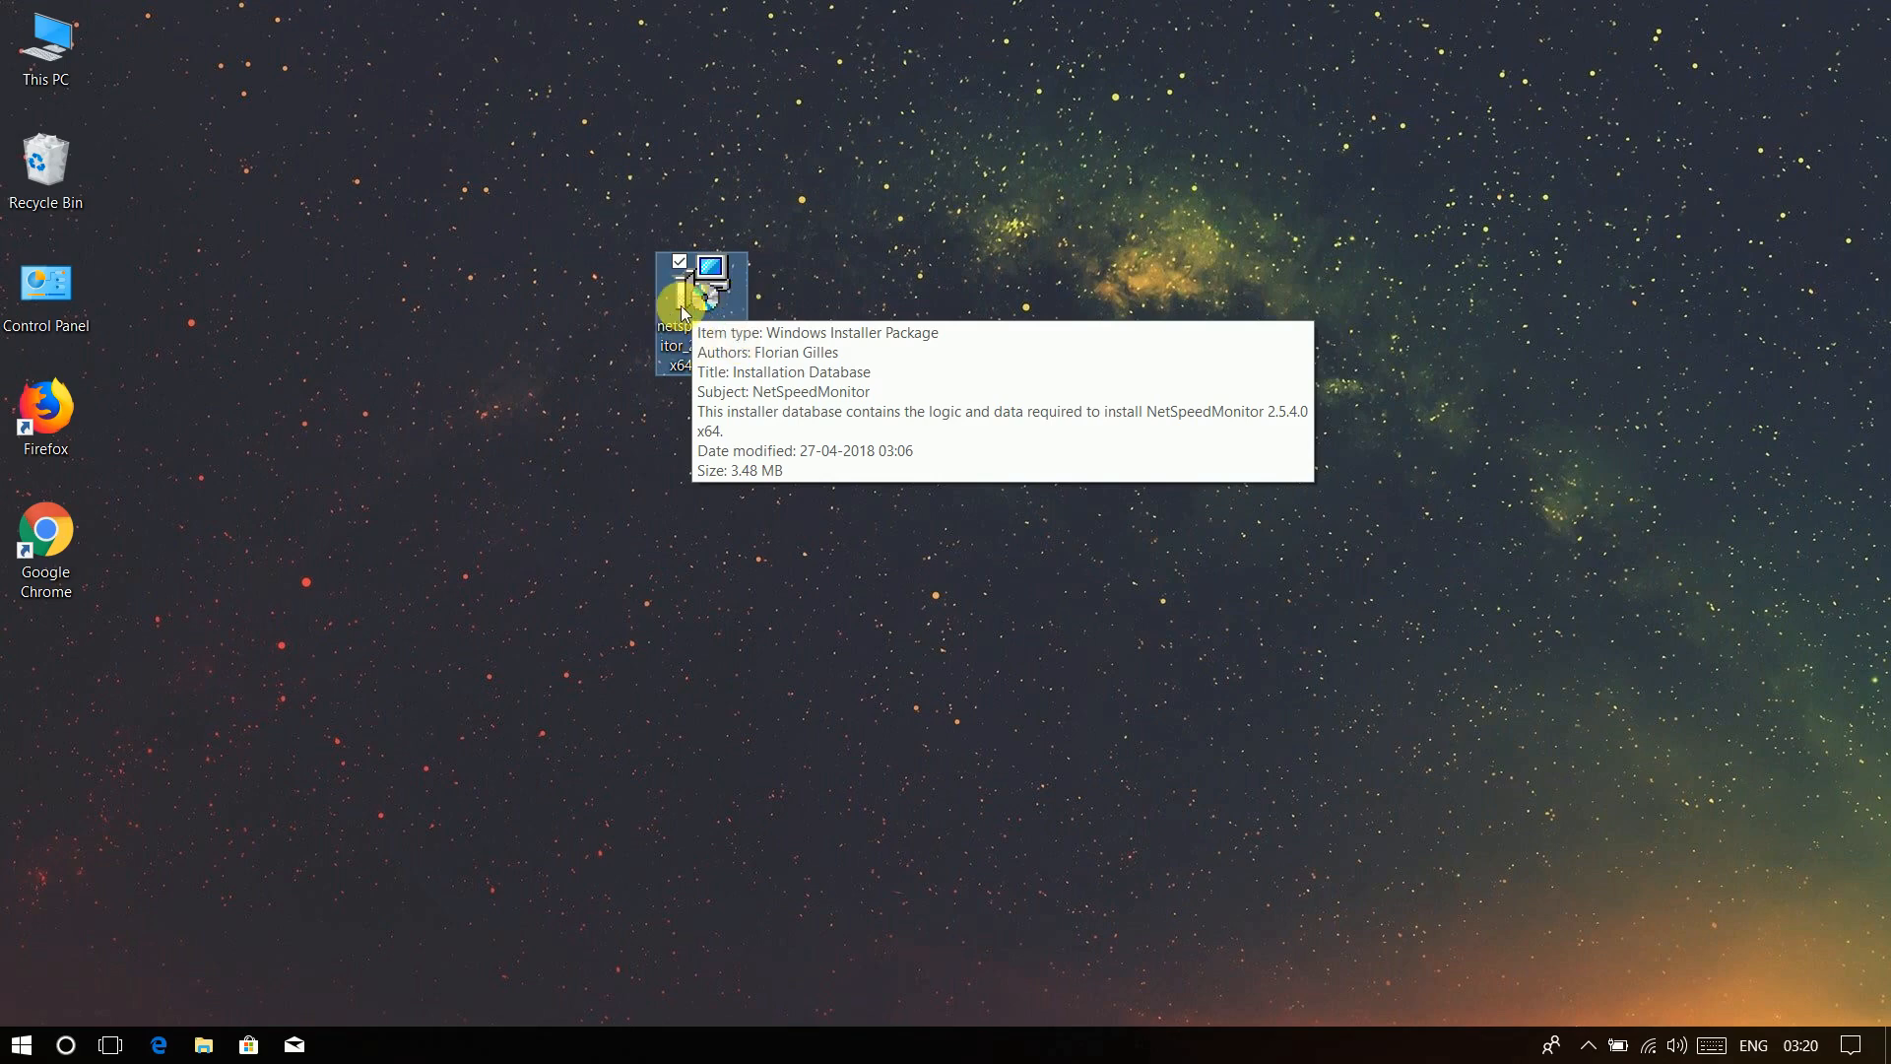
# Step: Try to install NetSpeedMonitor by running the x64 setup package from the desktop
pyautogui.doubleClick(682, 343)
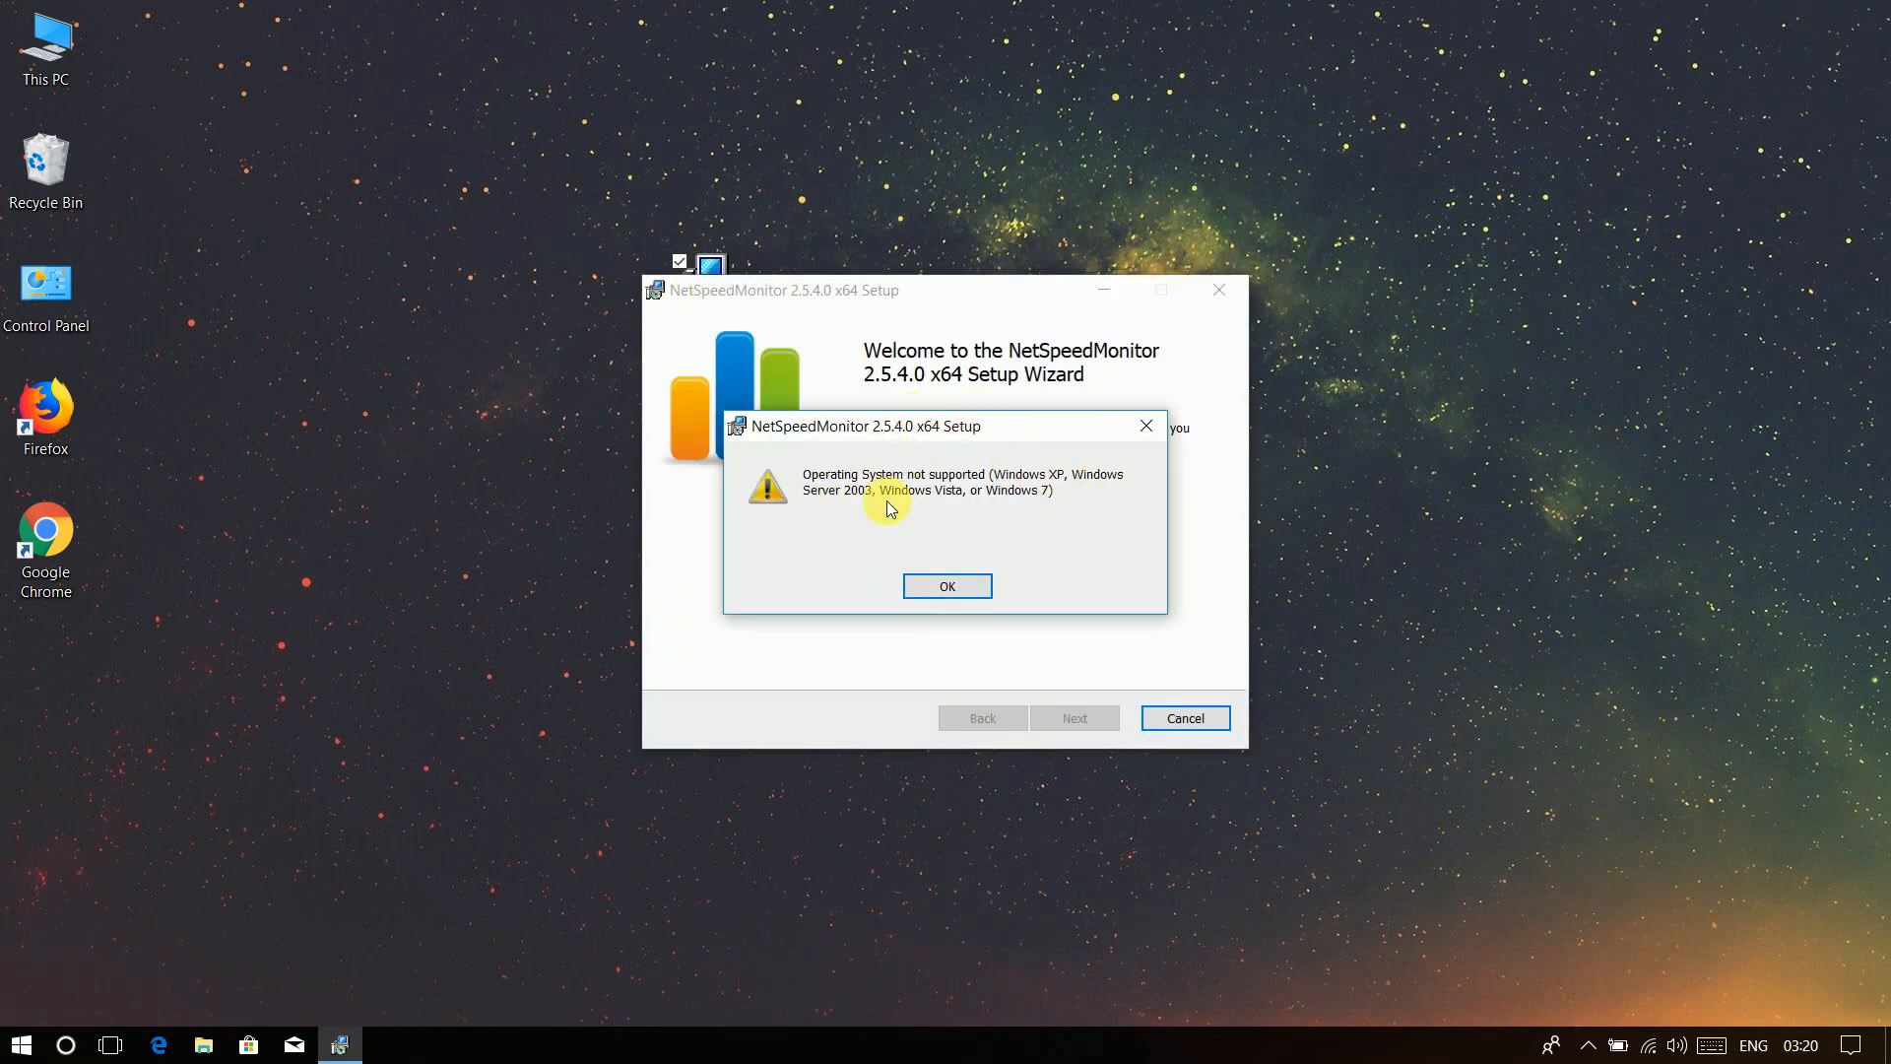
pyautogui.click(975, 587)
pyautogui.click(1038, 711)
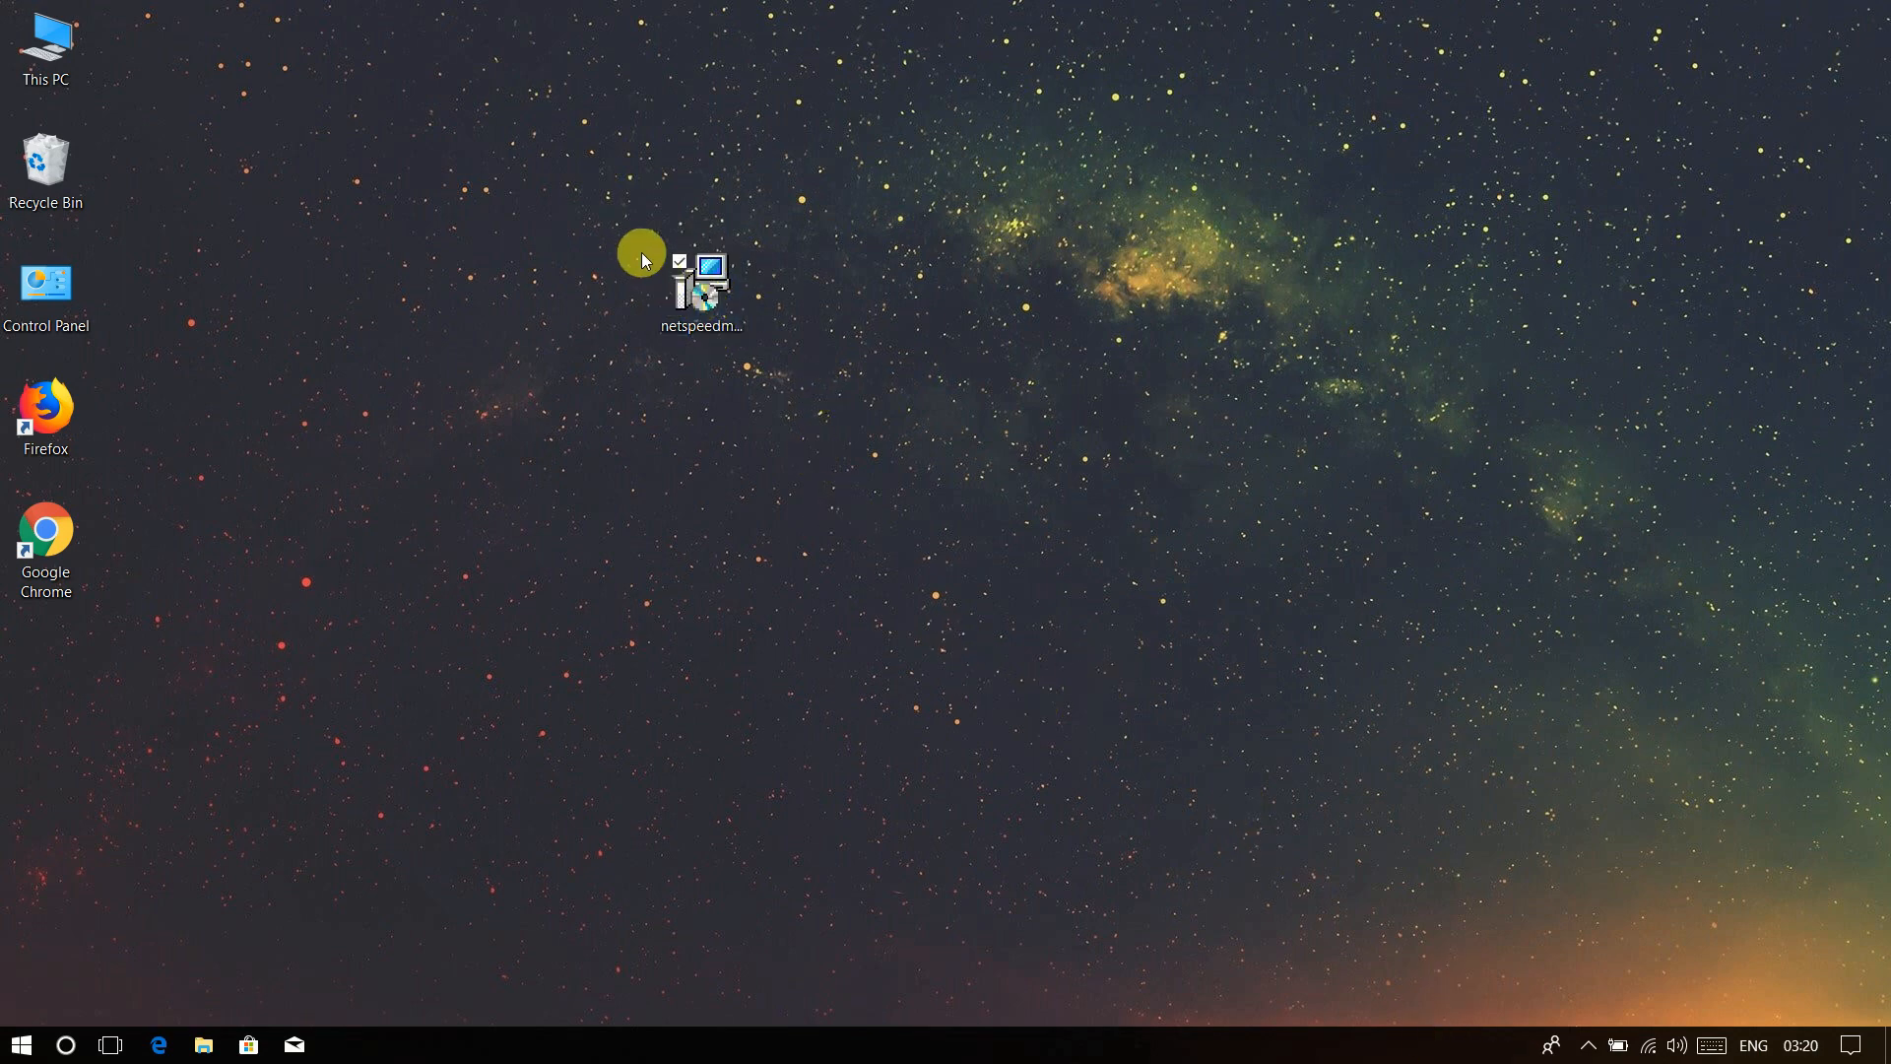
# Step: Set the netspeedmonitor_2_5_4_0_x64_setup package to run in compatibility mode for "Previous version of Windows" and save the properties
pyautogui.rightClick(697, 285)
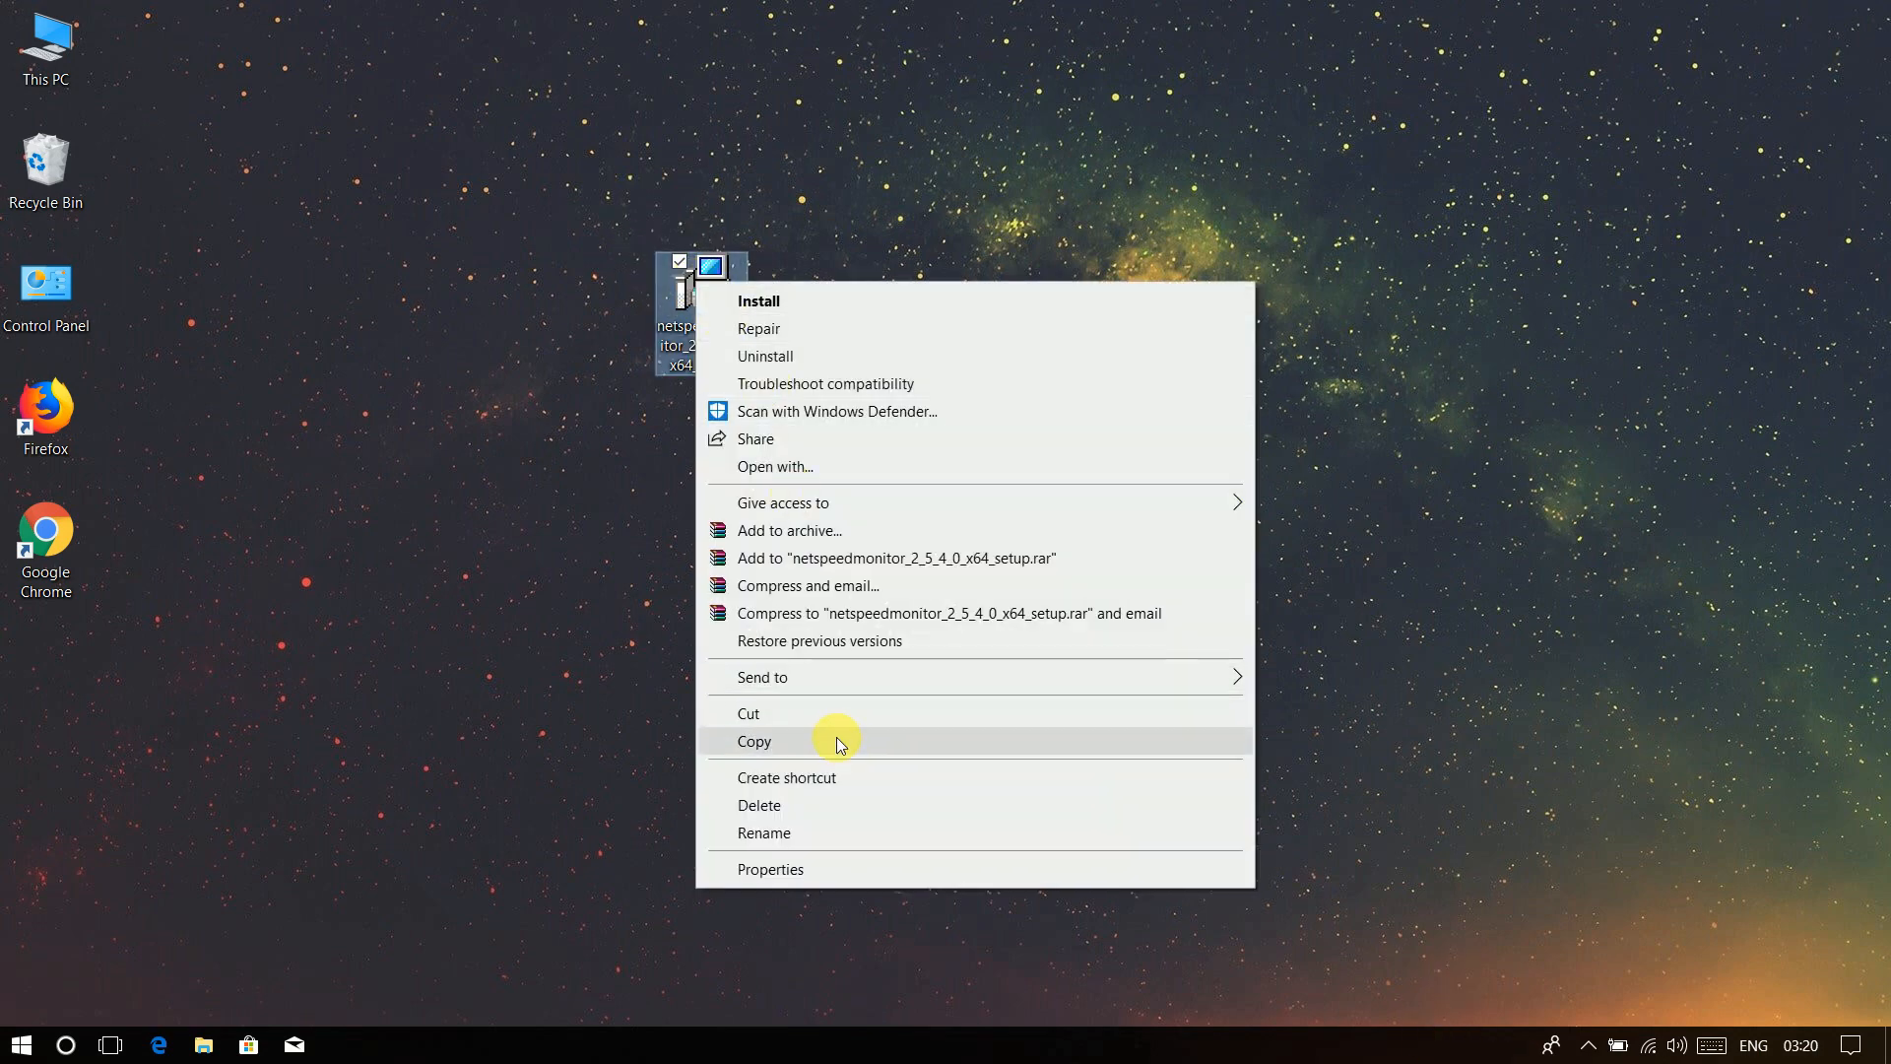
pyautogui.click(851, 872)
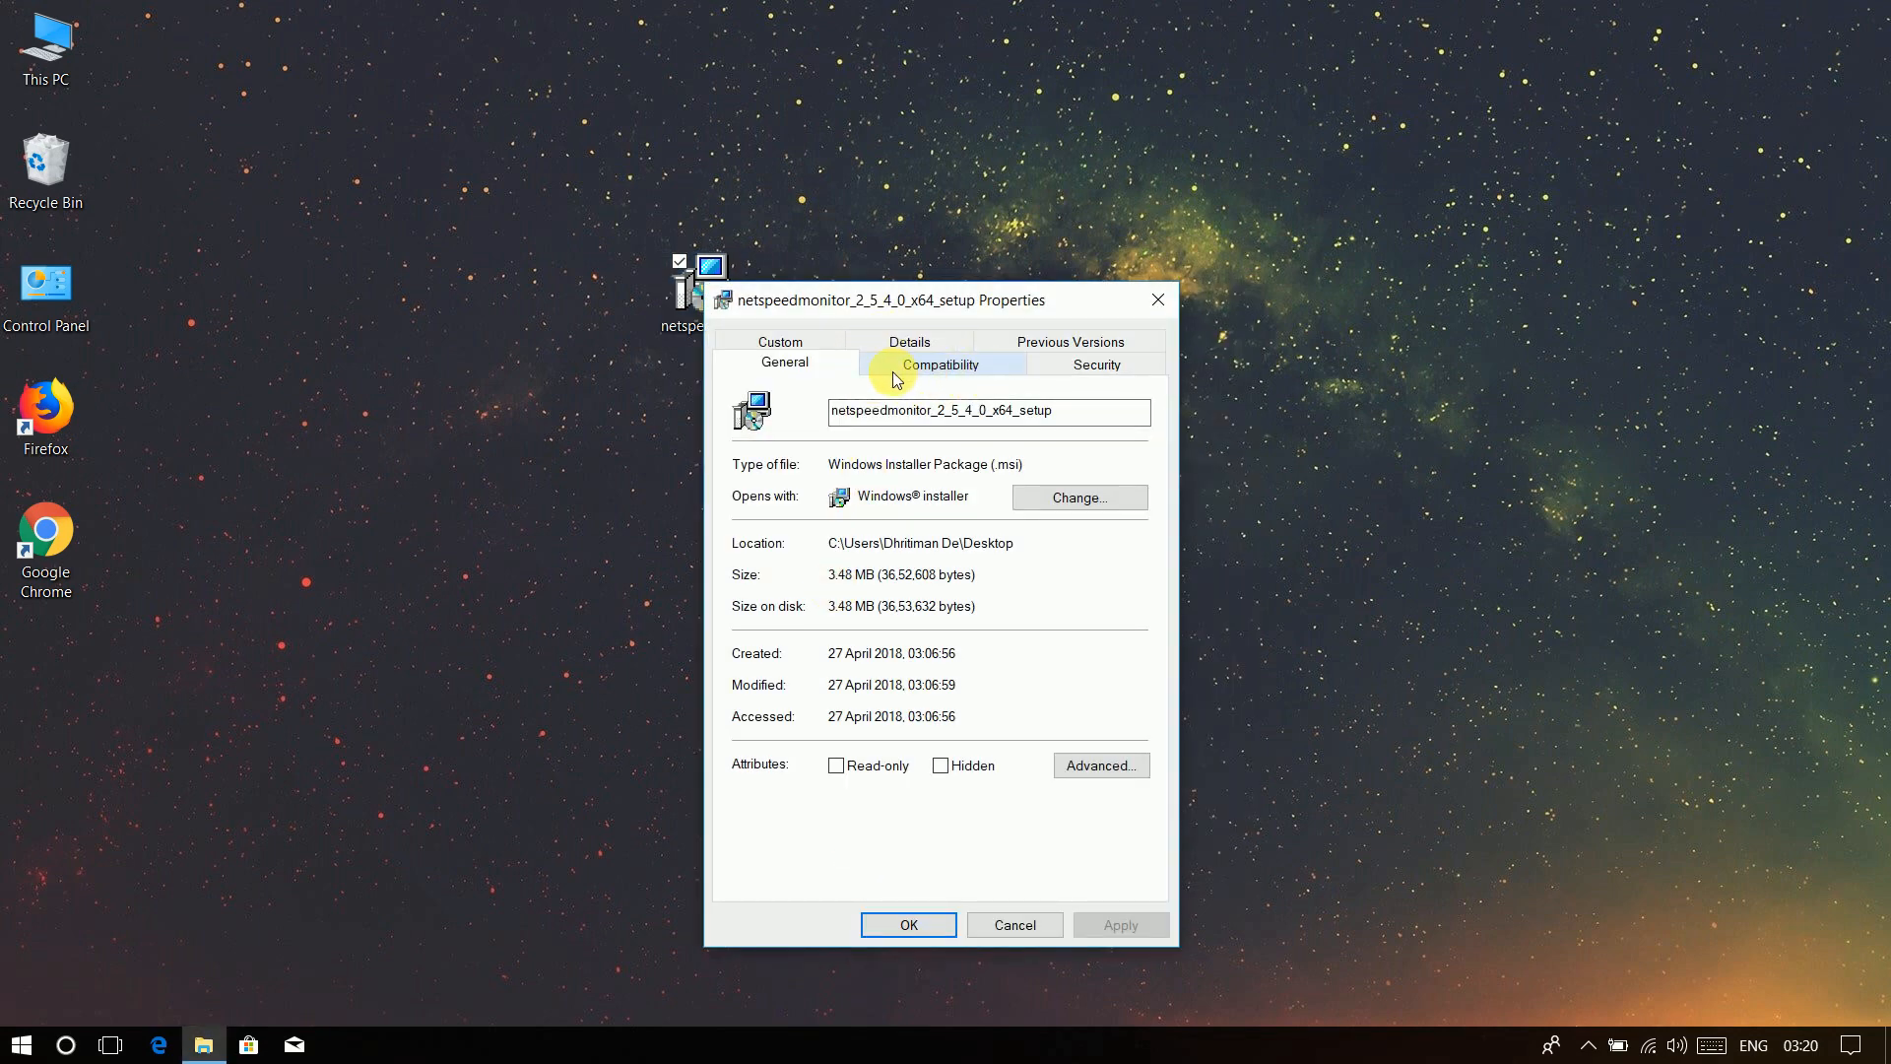
pyautogui.click(948, 368)
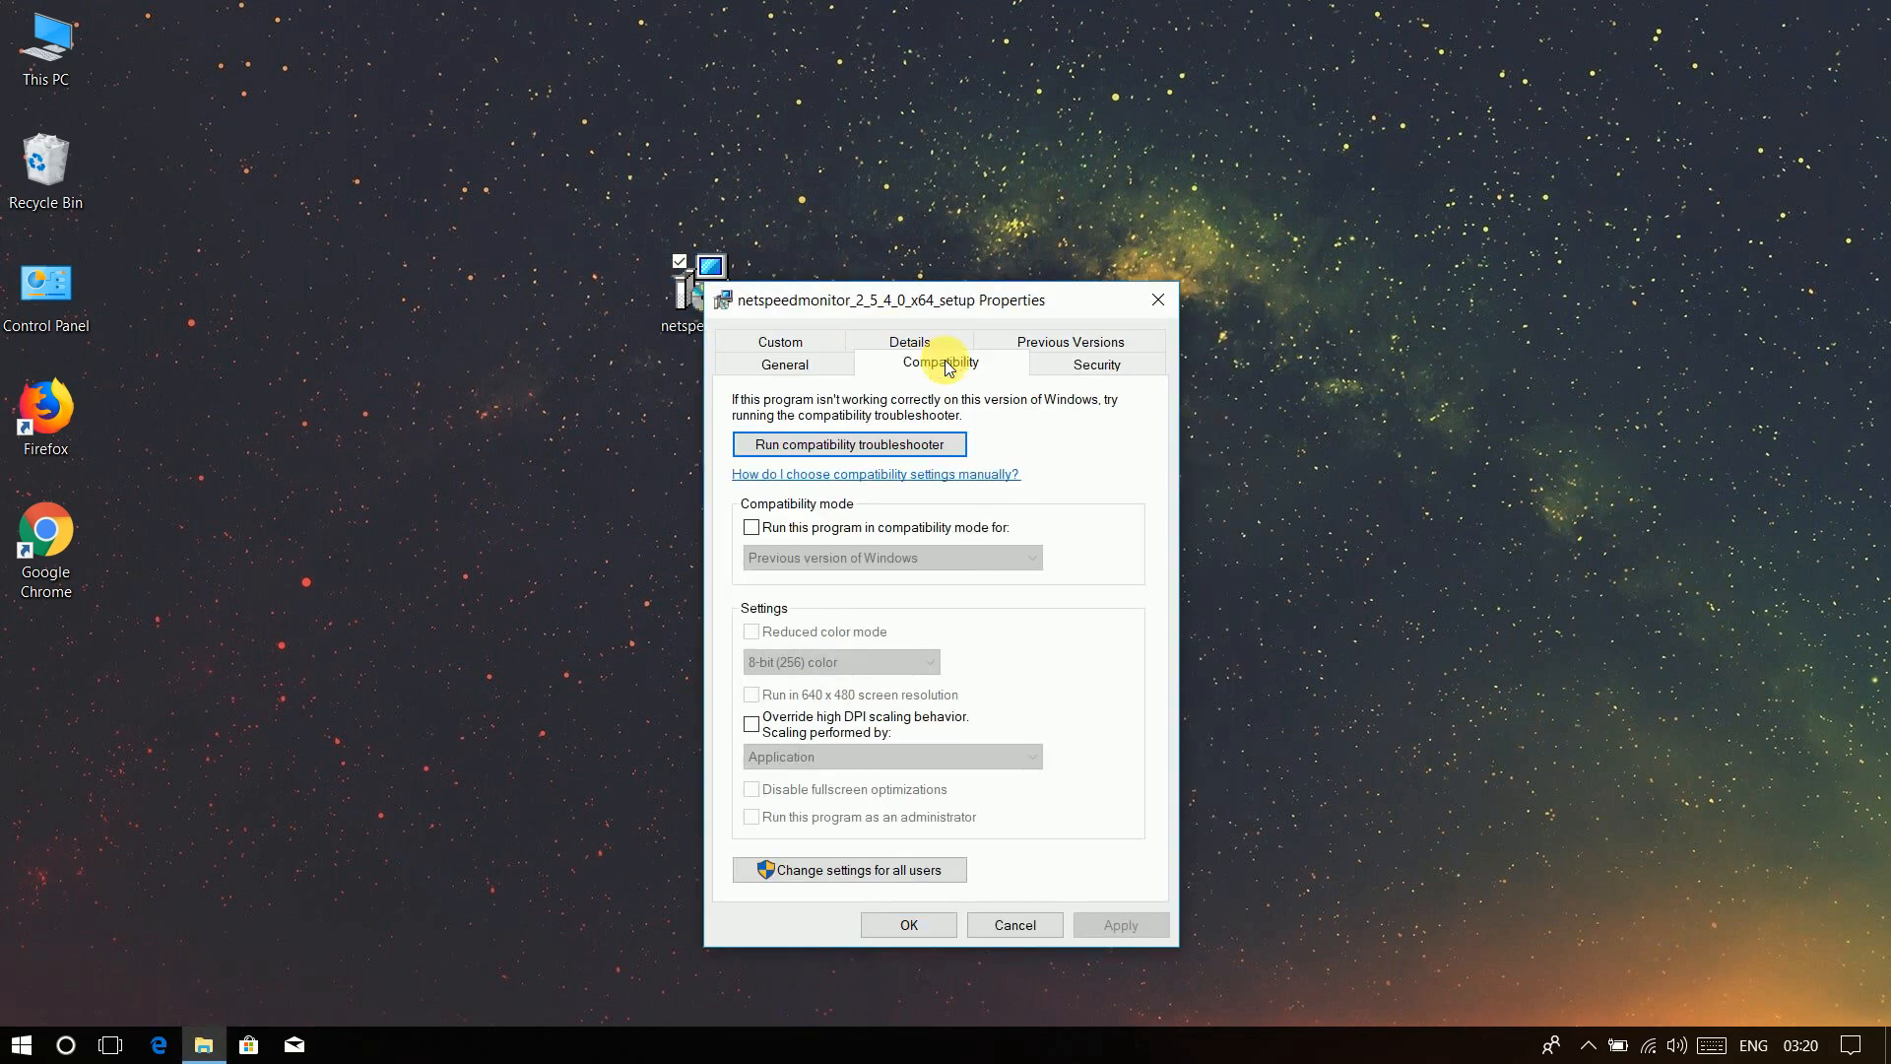
pyautogui.click(752, 531)
pyautogui.click(777, 558)
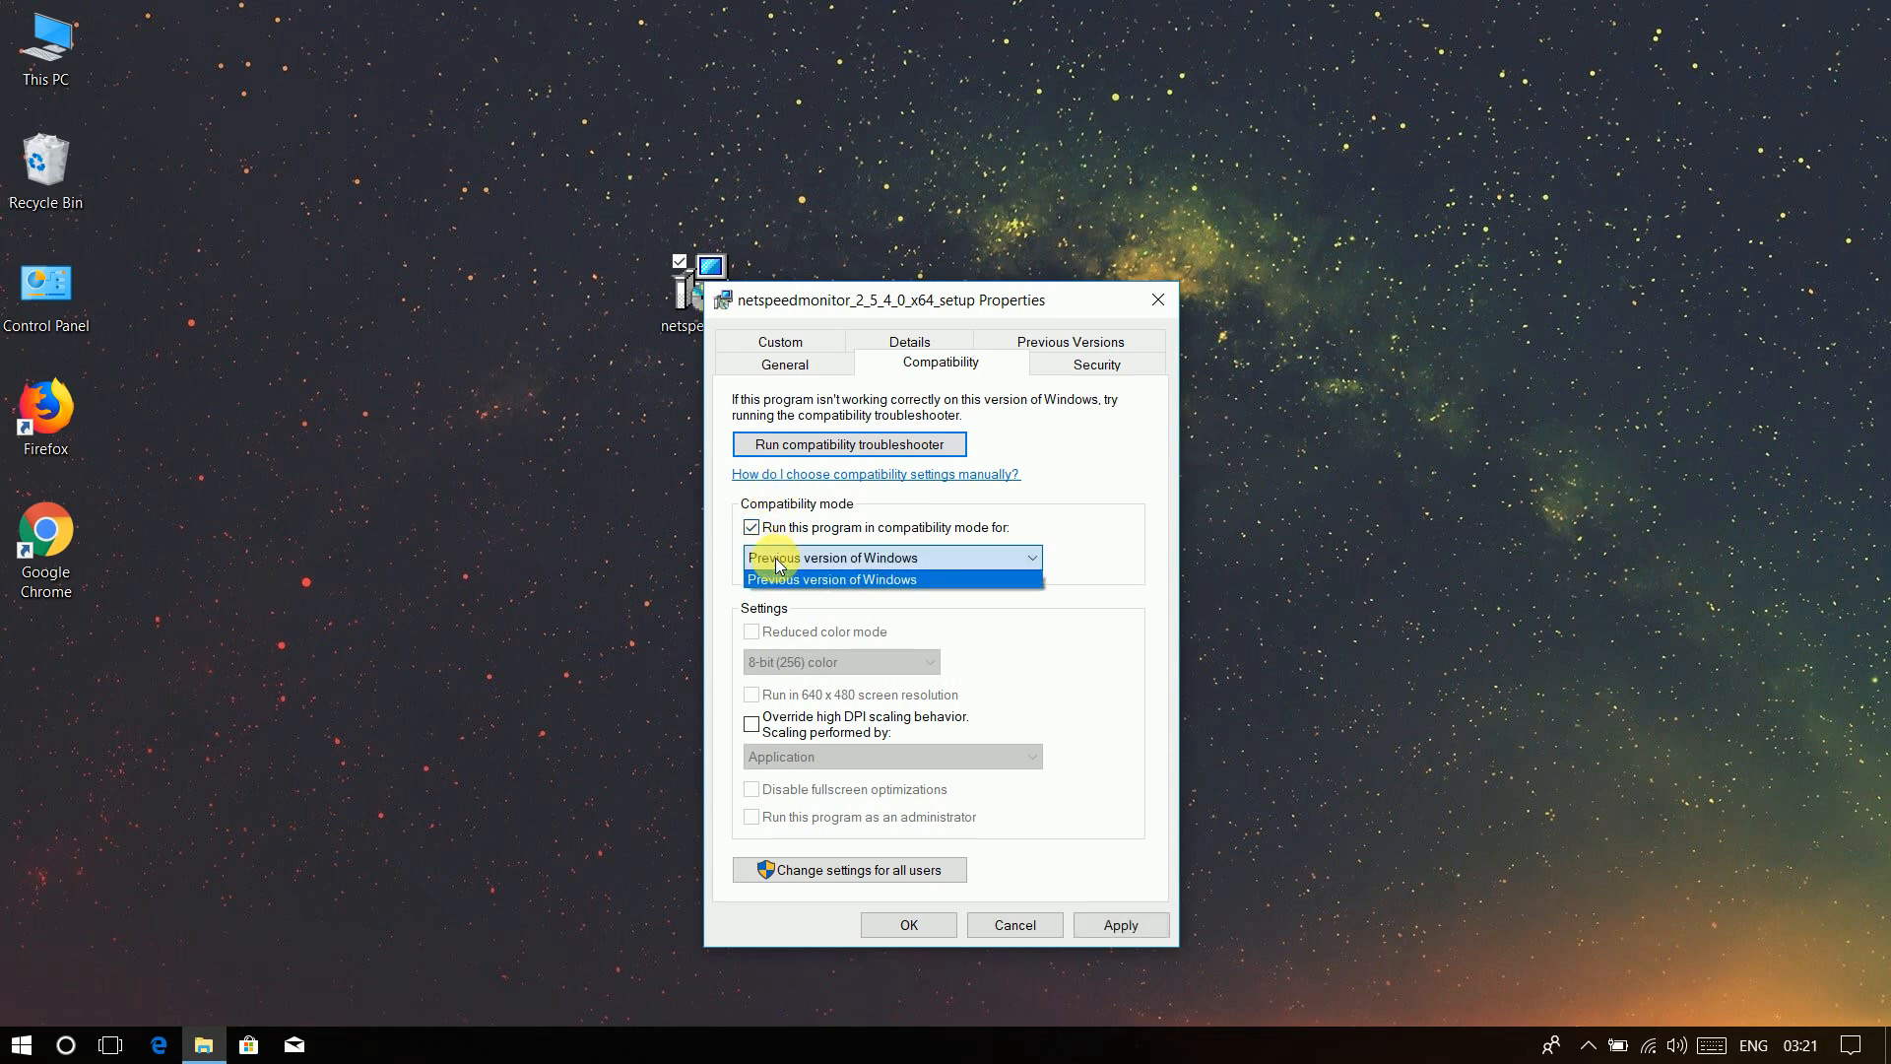
pyautogui.click(832, 579)
pyautogui.click(906, 925)
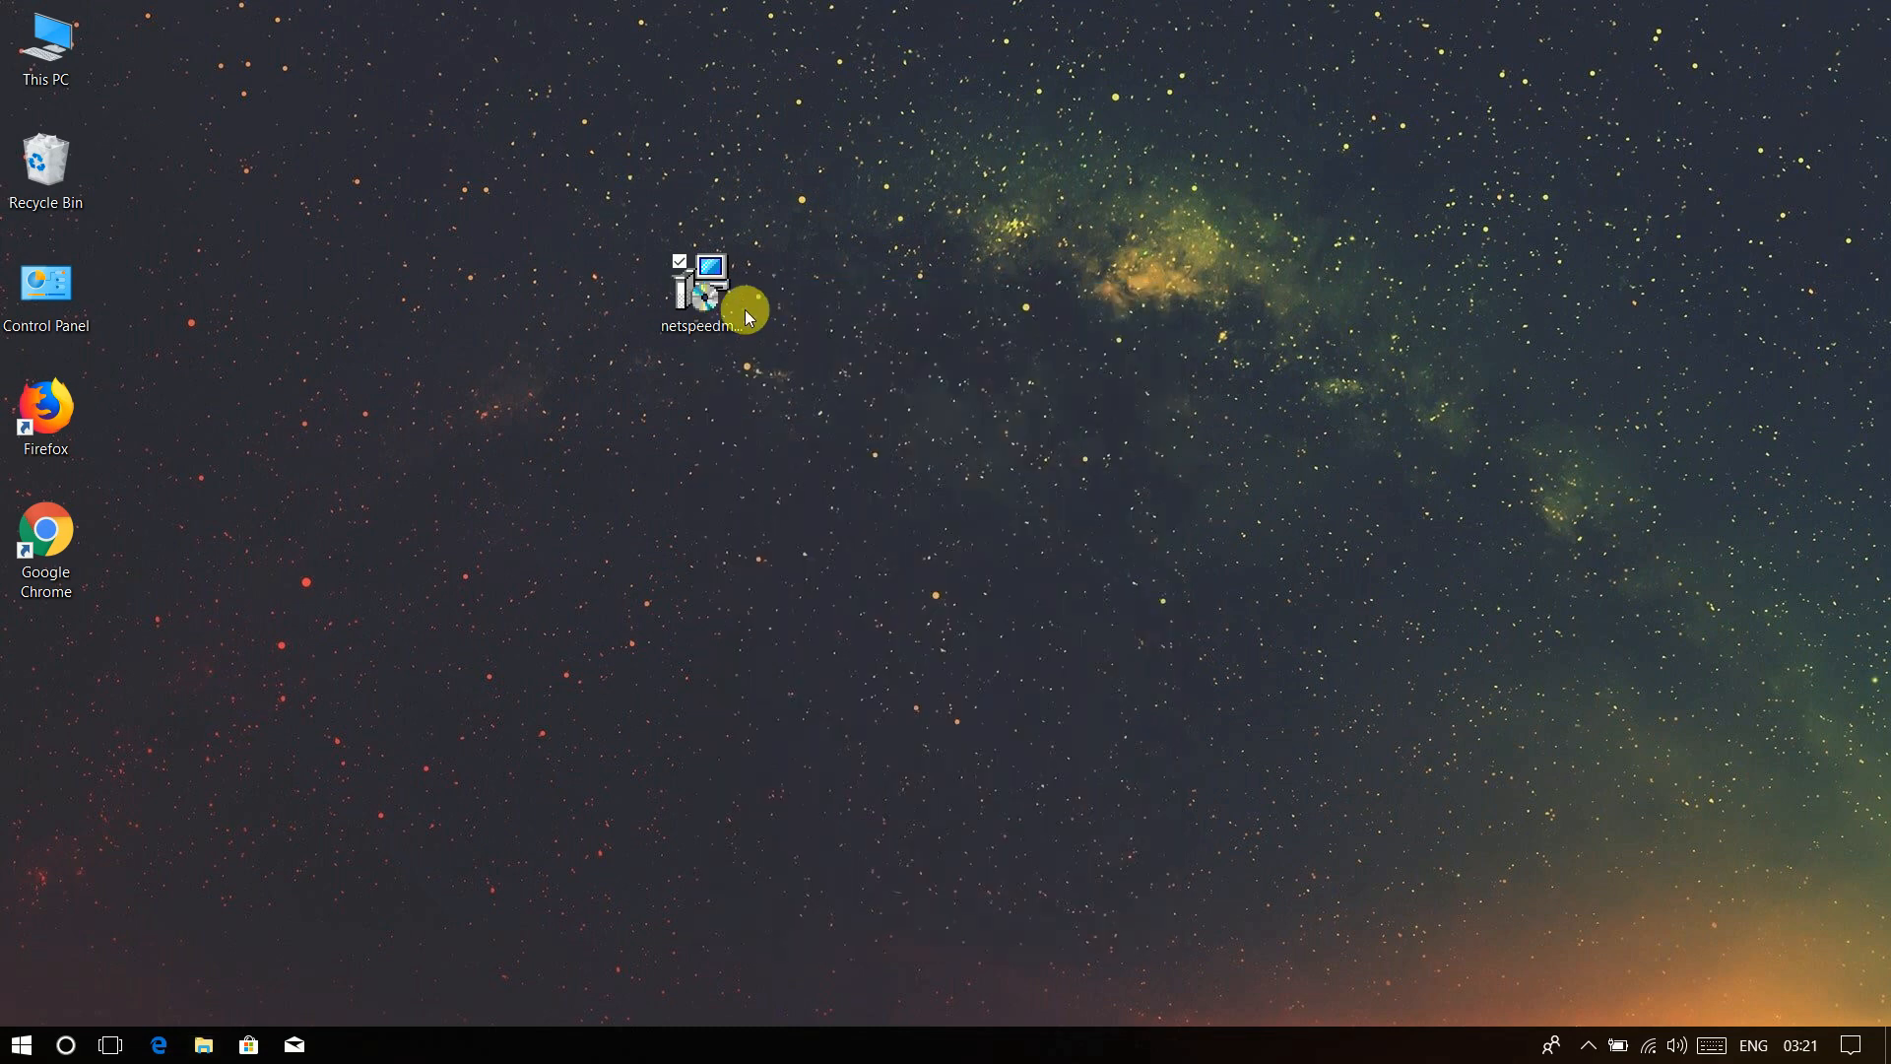
# Step: Run the NetSpeedMonitor x64 setup package and complete the installation, accepting the licence terms and keeping the default feature and location
pyautogui.doubleClick(707, 288)
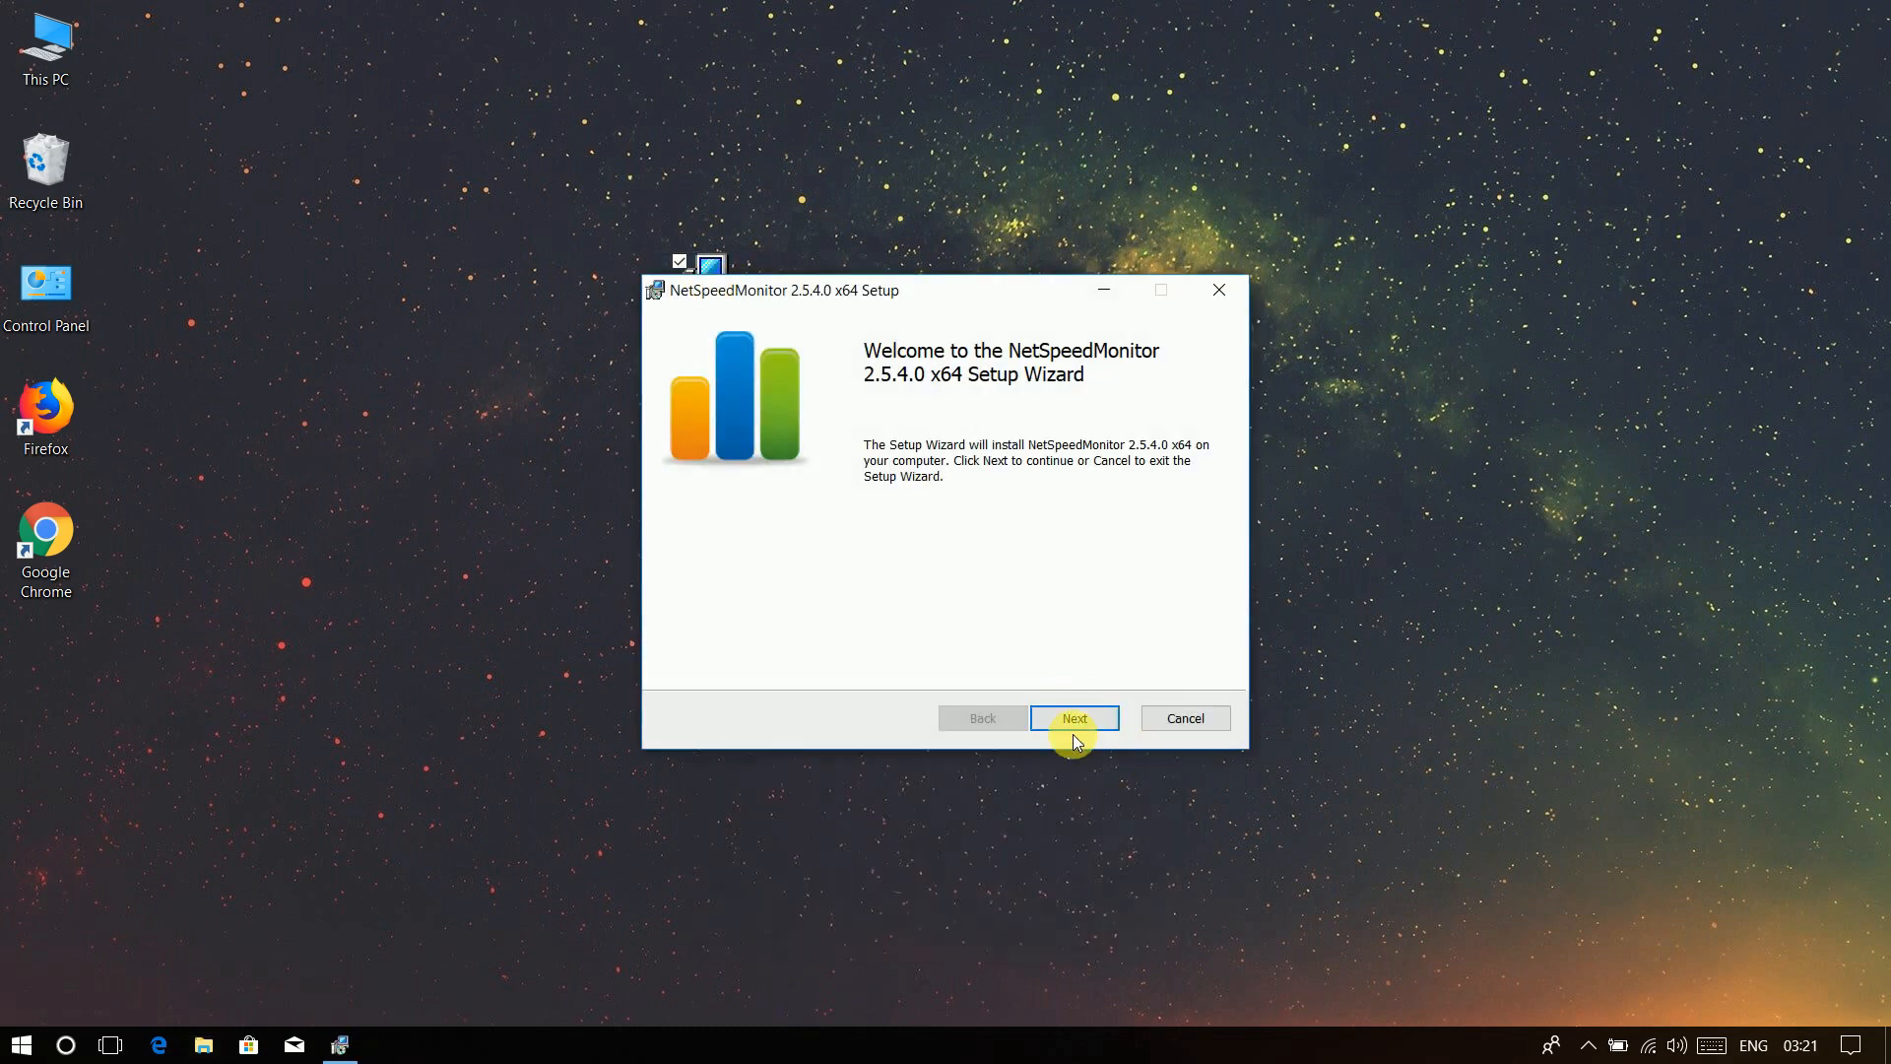
pyautogui.click(1073, 720)
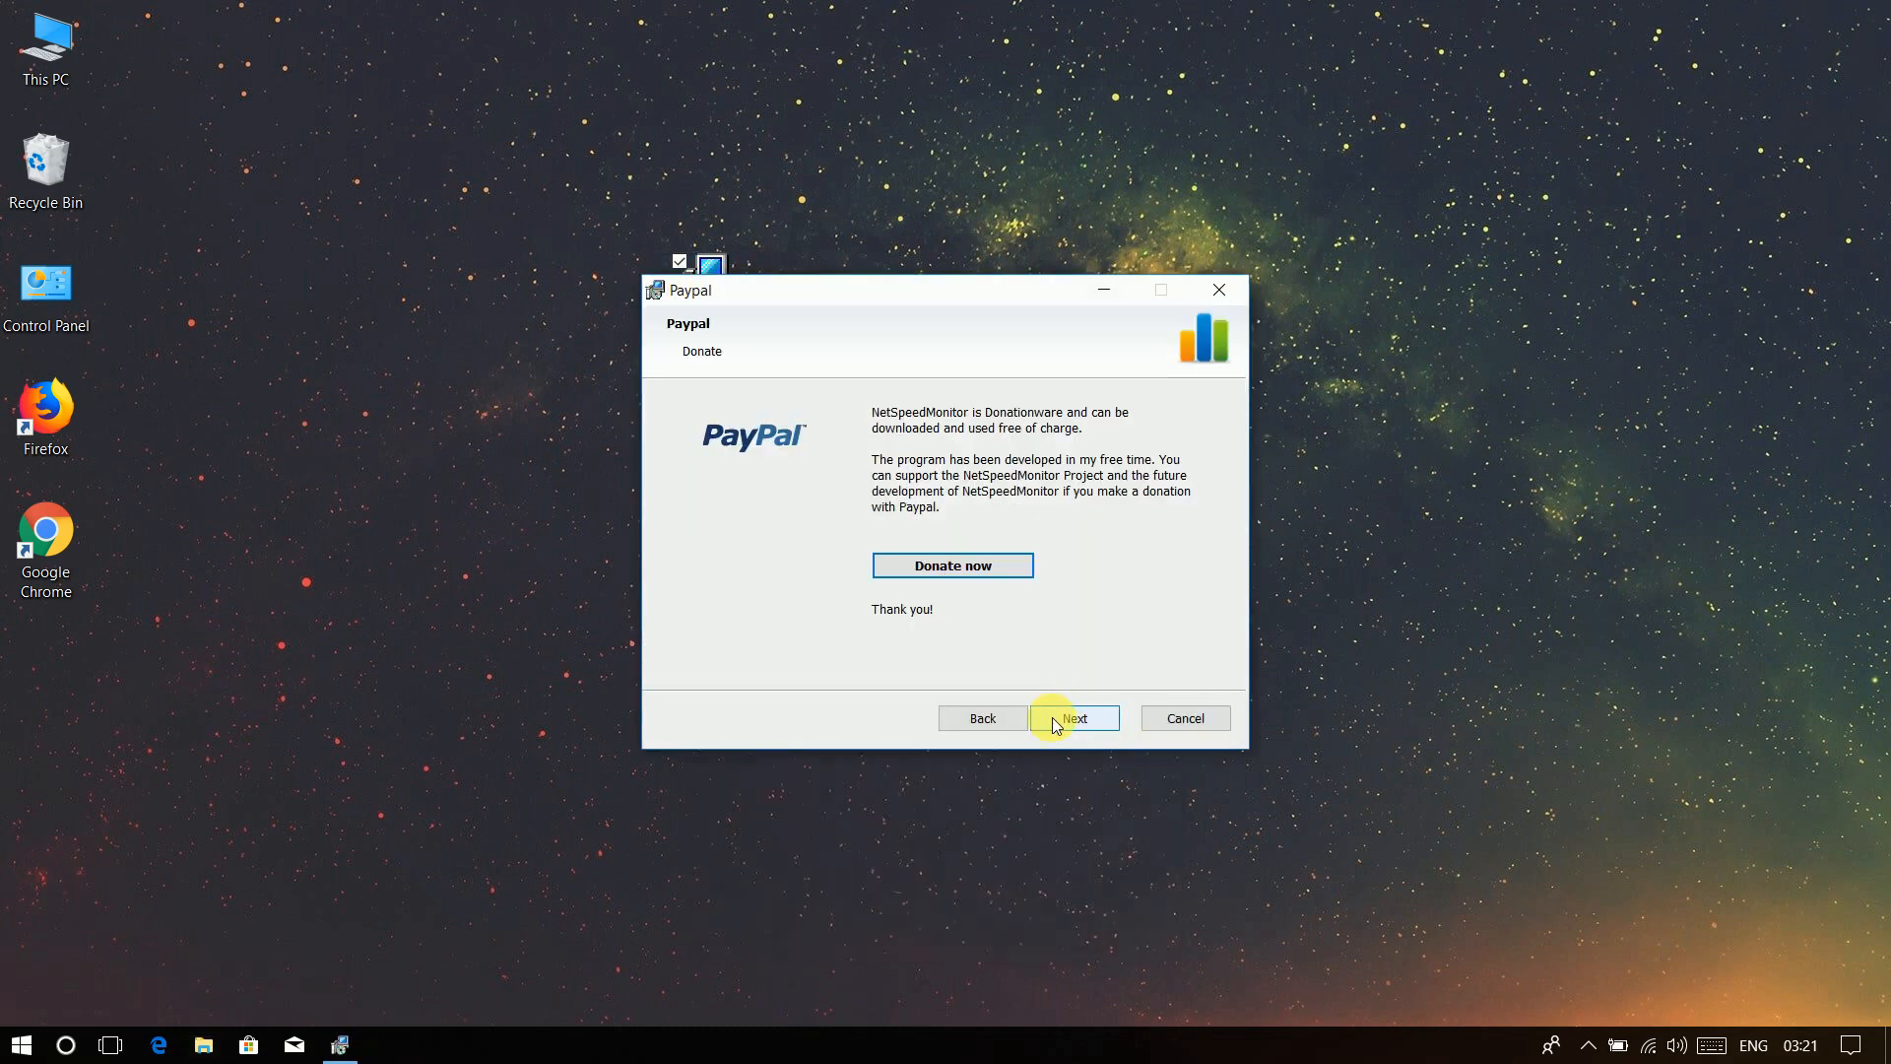
pyautogui.click(1052, 717)
pyautogui.click(835, 669)
pyautogui.click(1049, 724)
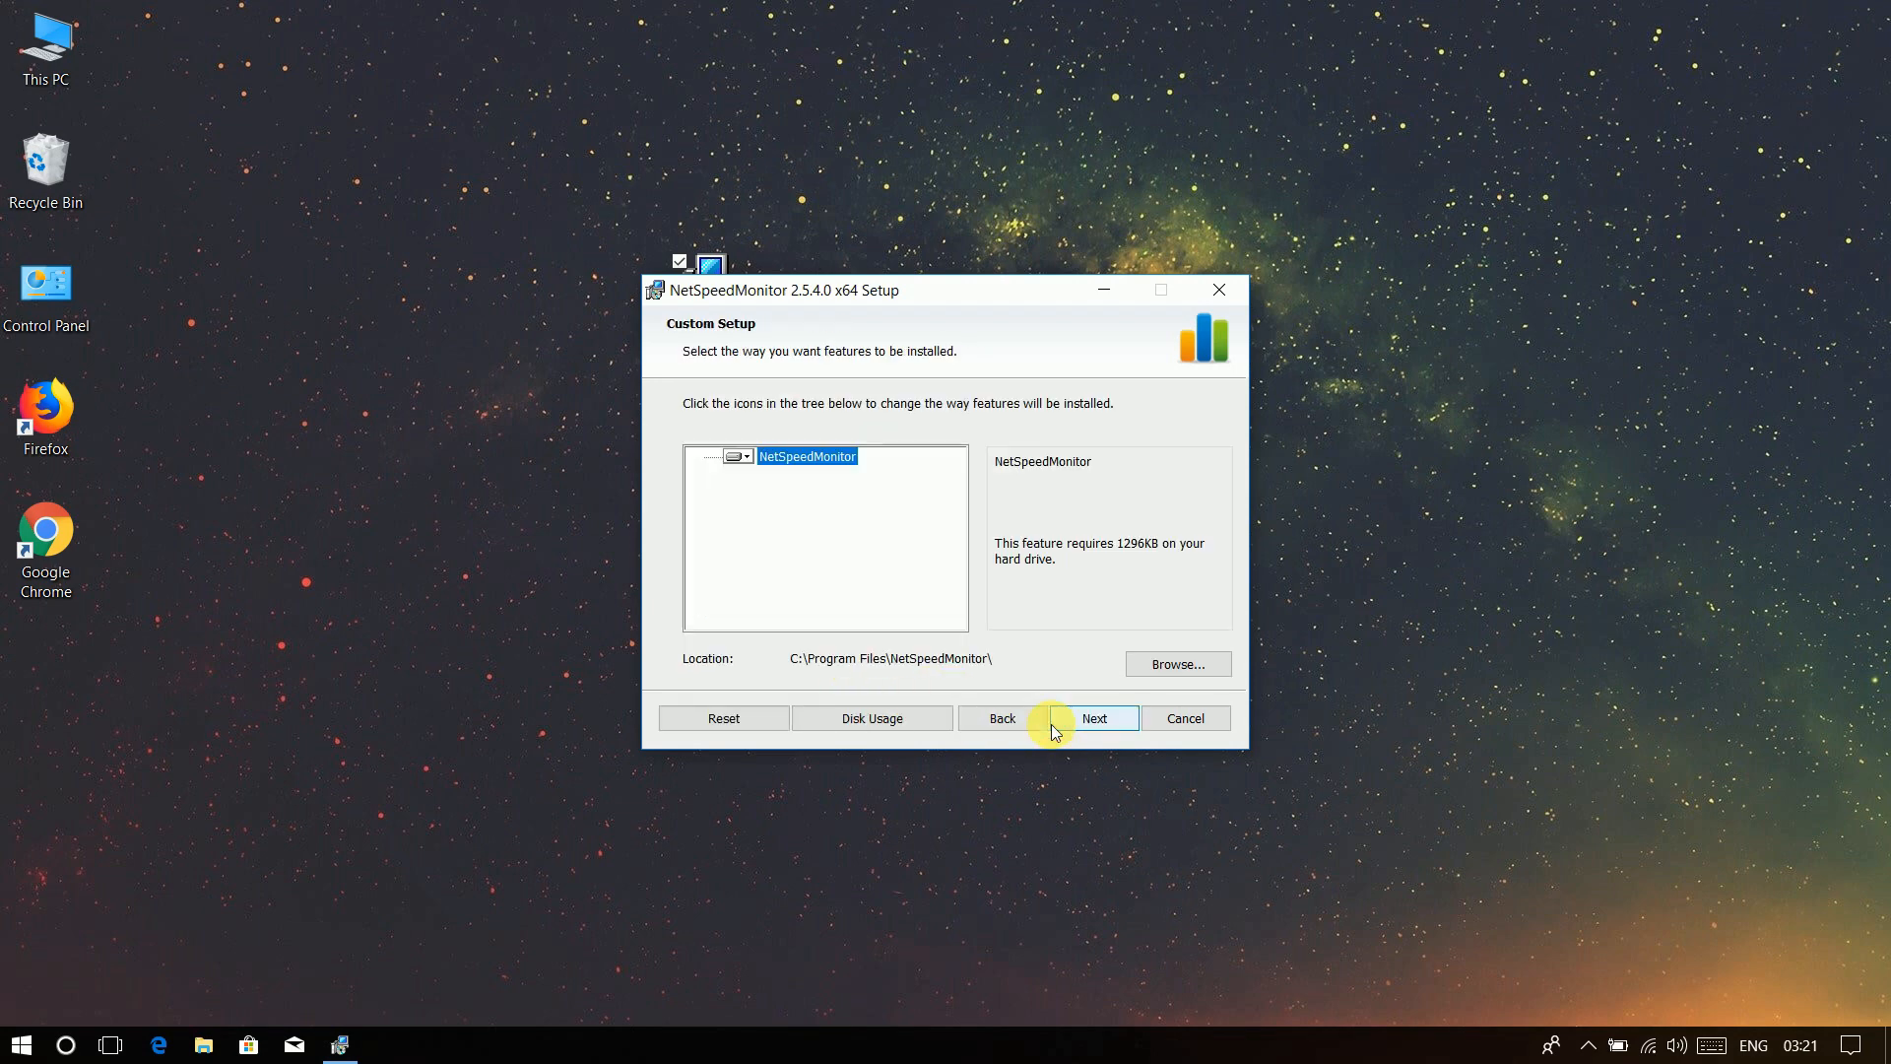
pyautogui.click(1071, 721)
pyautogui.click(1074, 720)
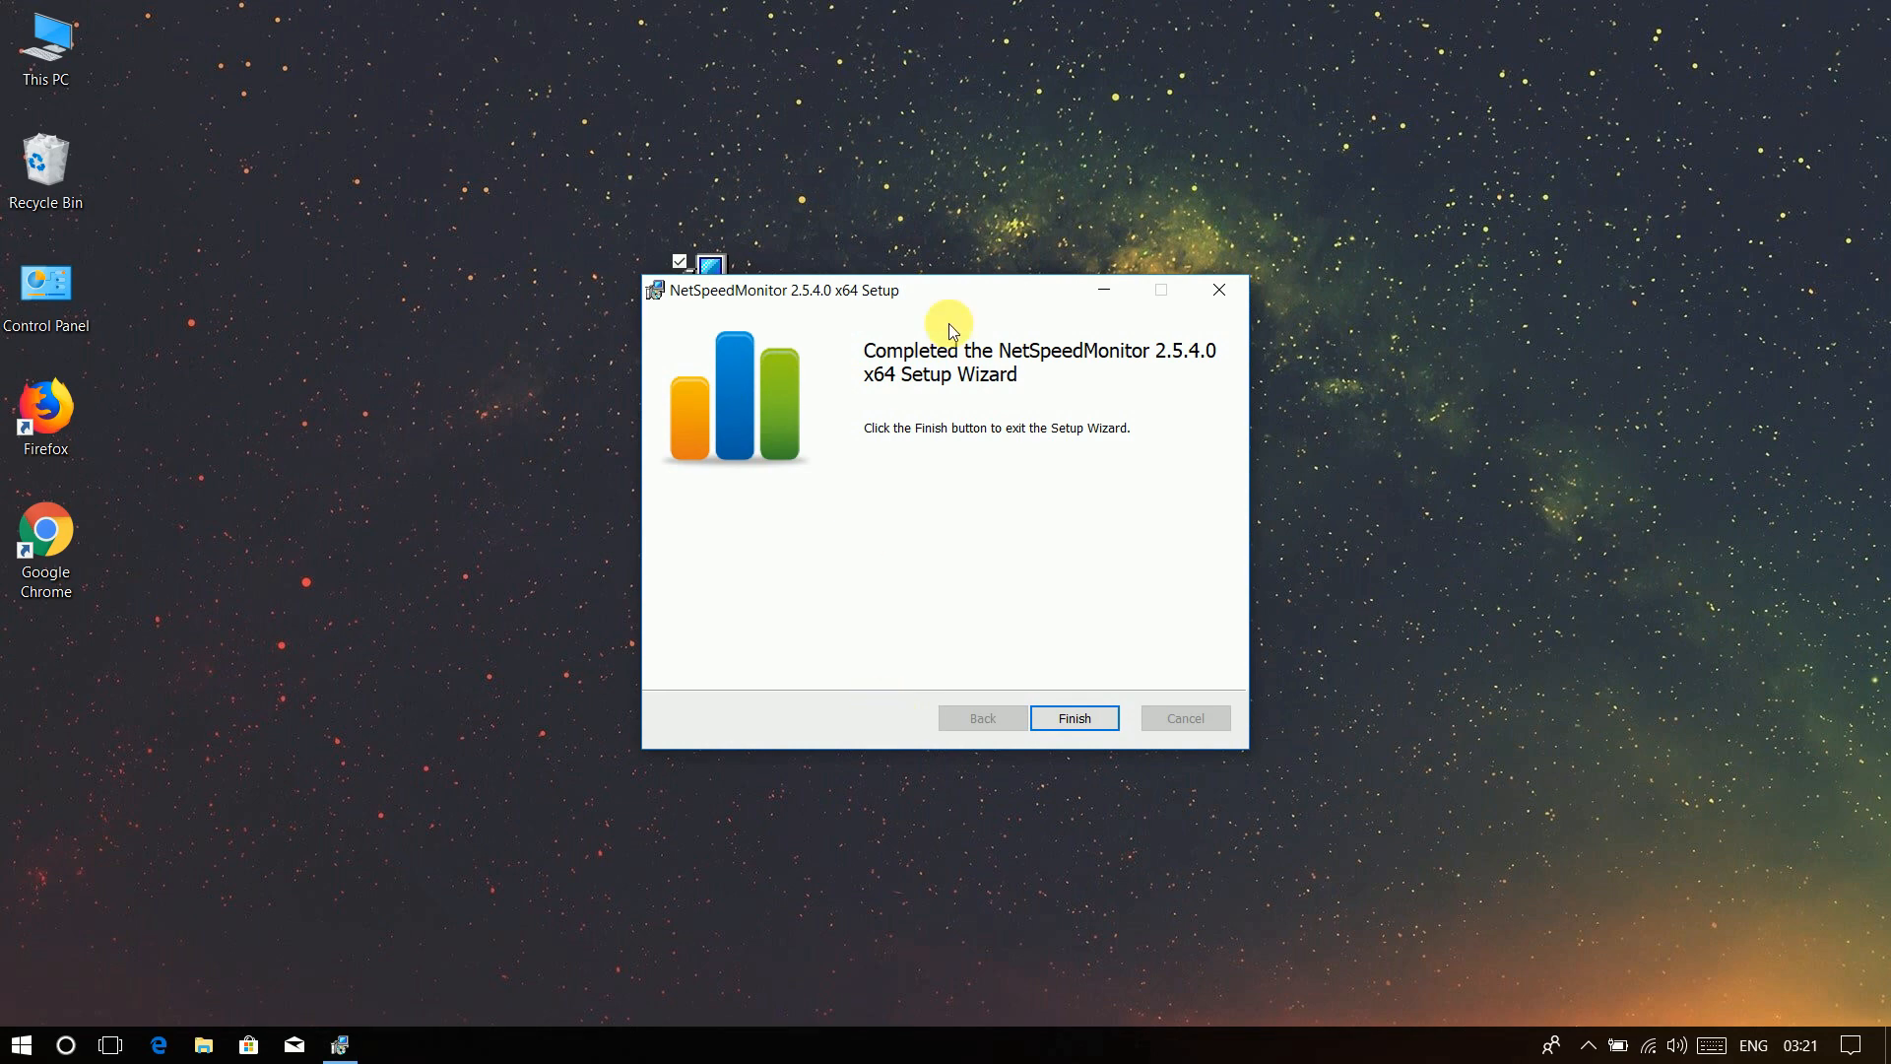
pyautogui.click(1100, 726)
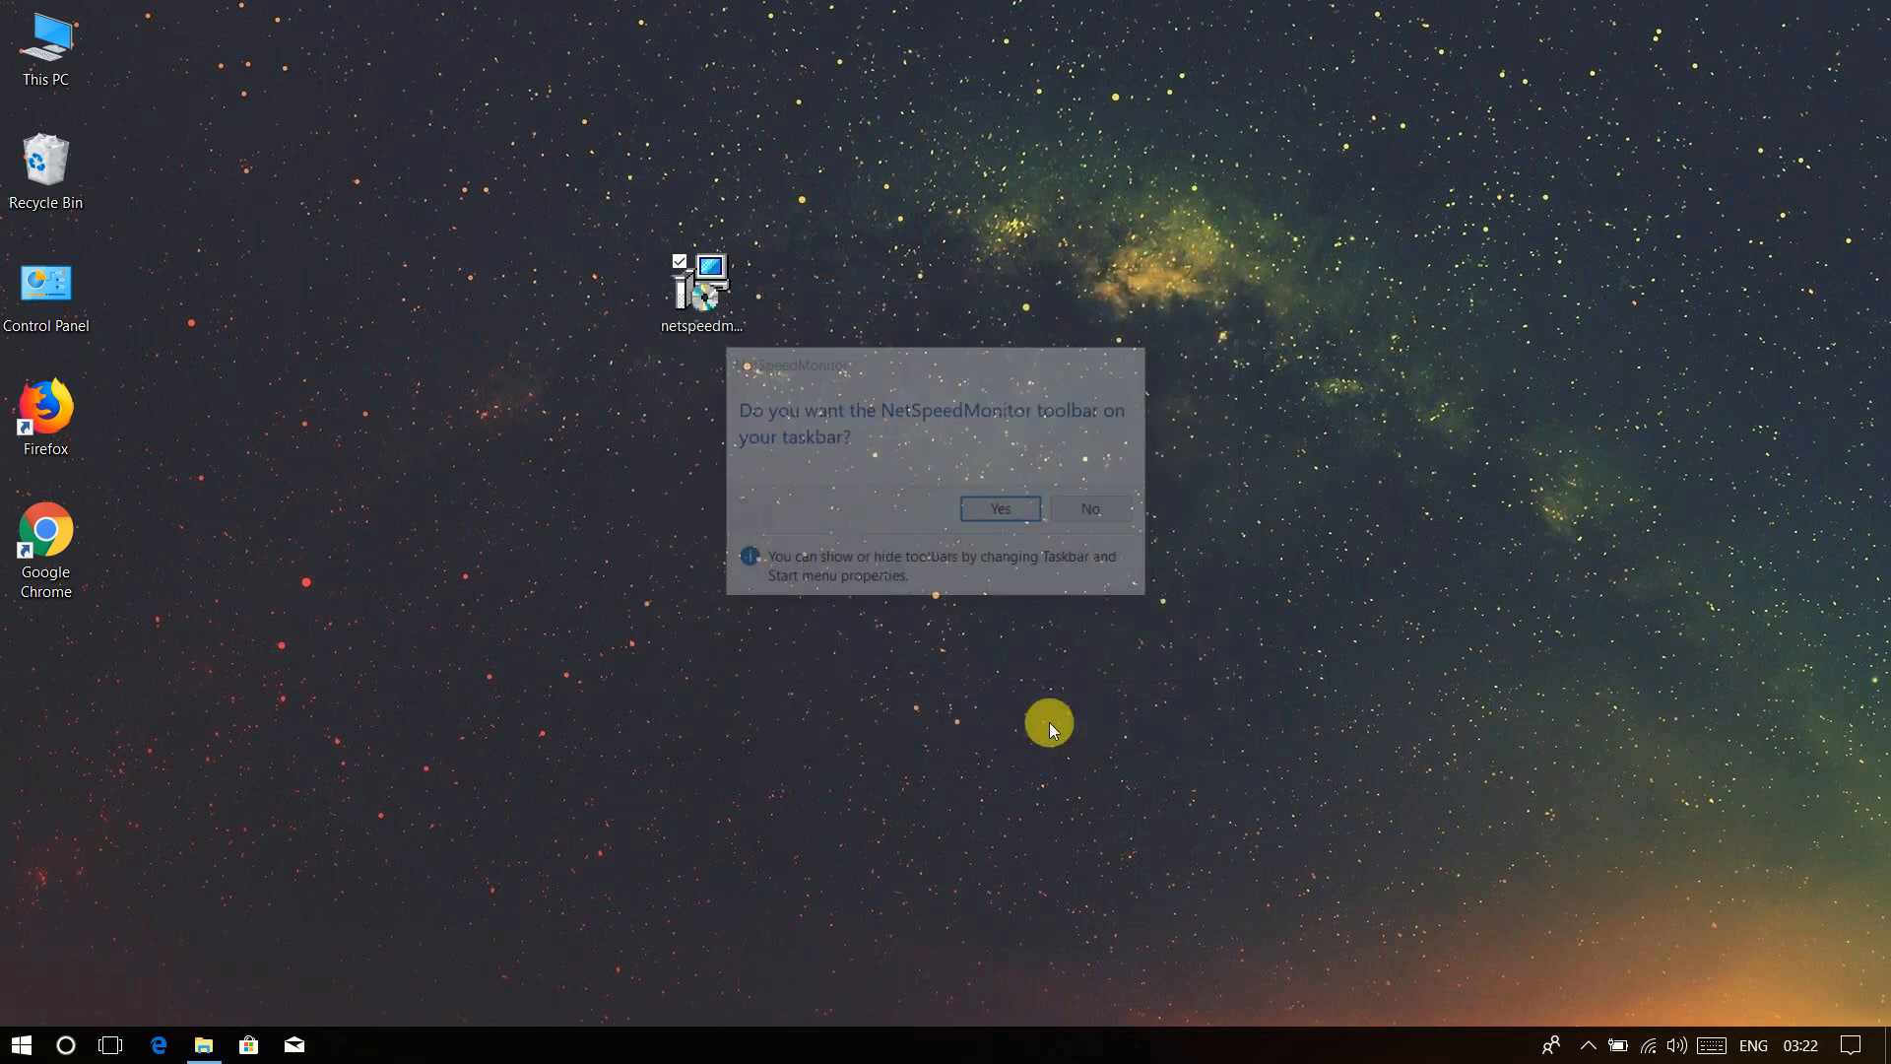
# Step: Allow the NetSpeedMonitor toolbar on the taskbar and save the initial settings with English and the Realtek PCIe GBE Family Controller interface
pyautogui.click(1002, 514)
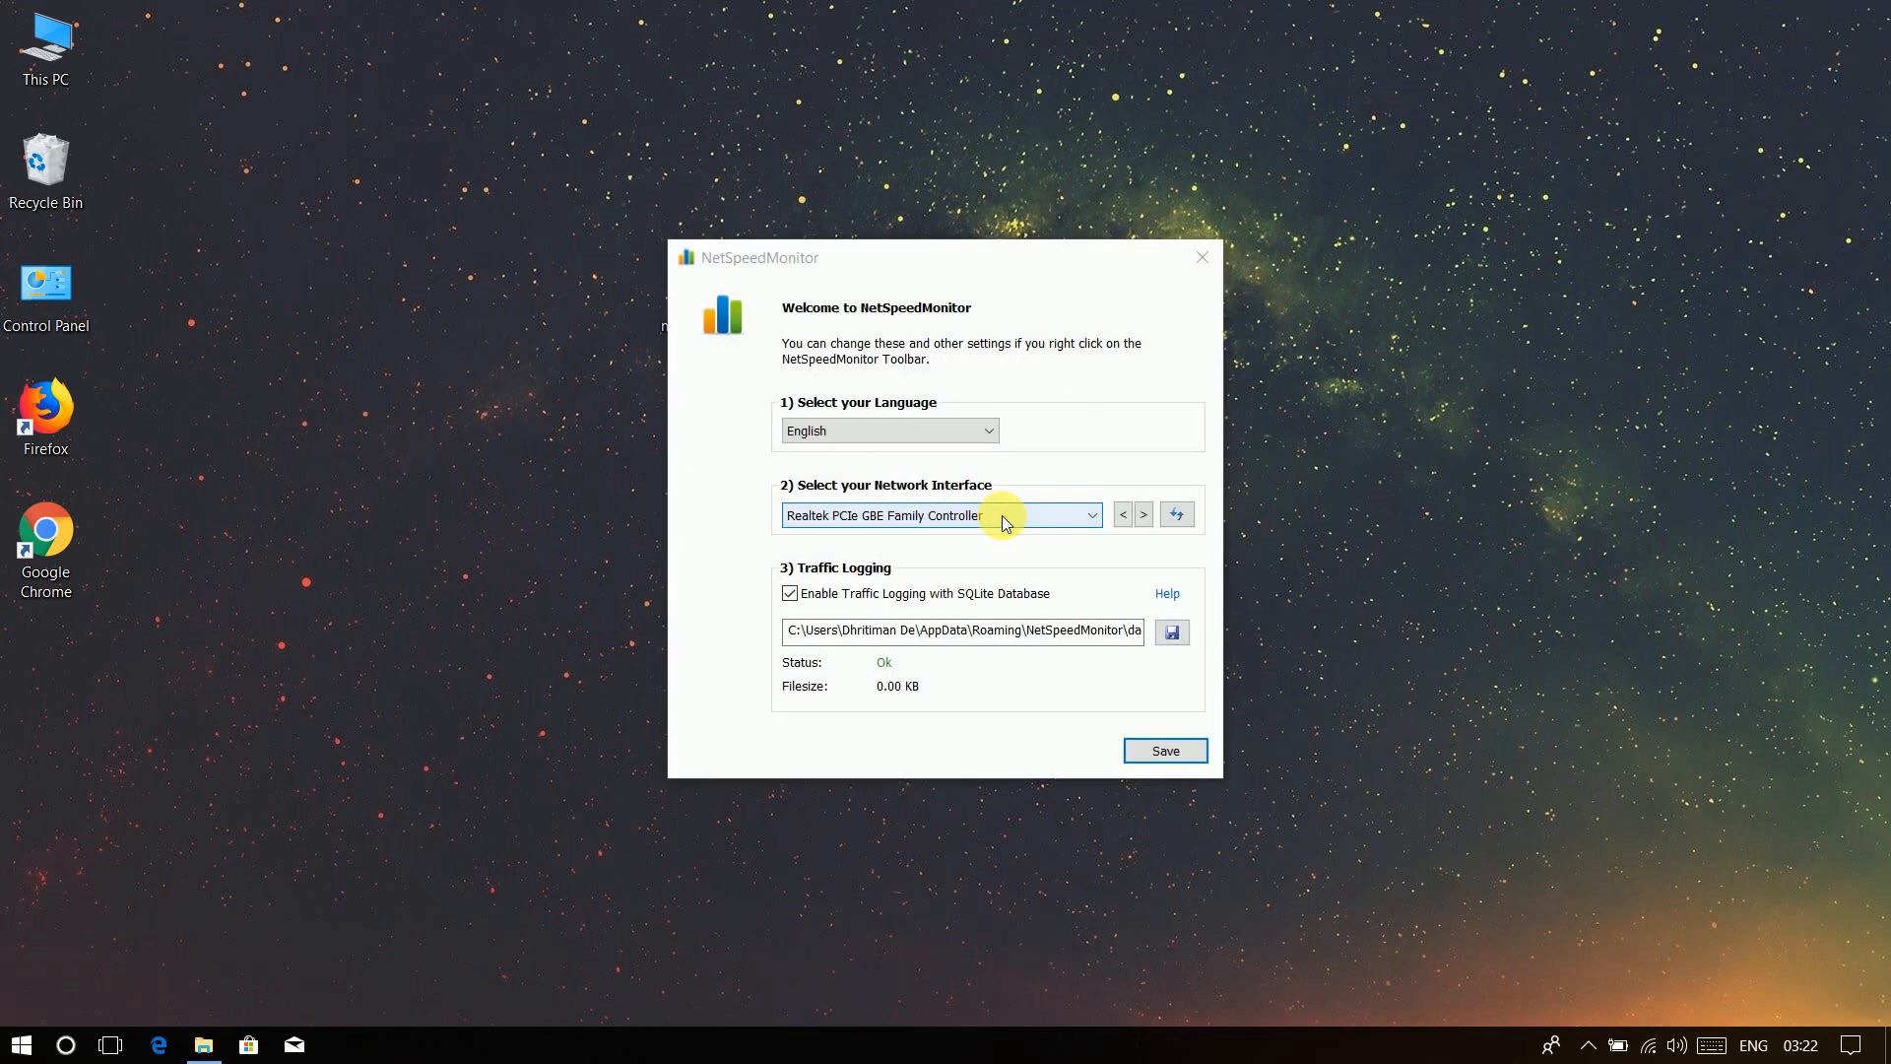
pyautogui.click(833, 431)
pyautogui.click(834, 430)
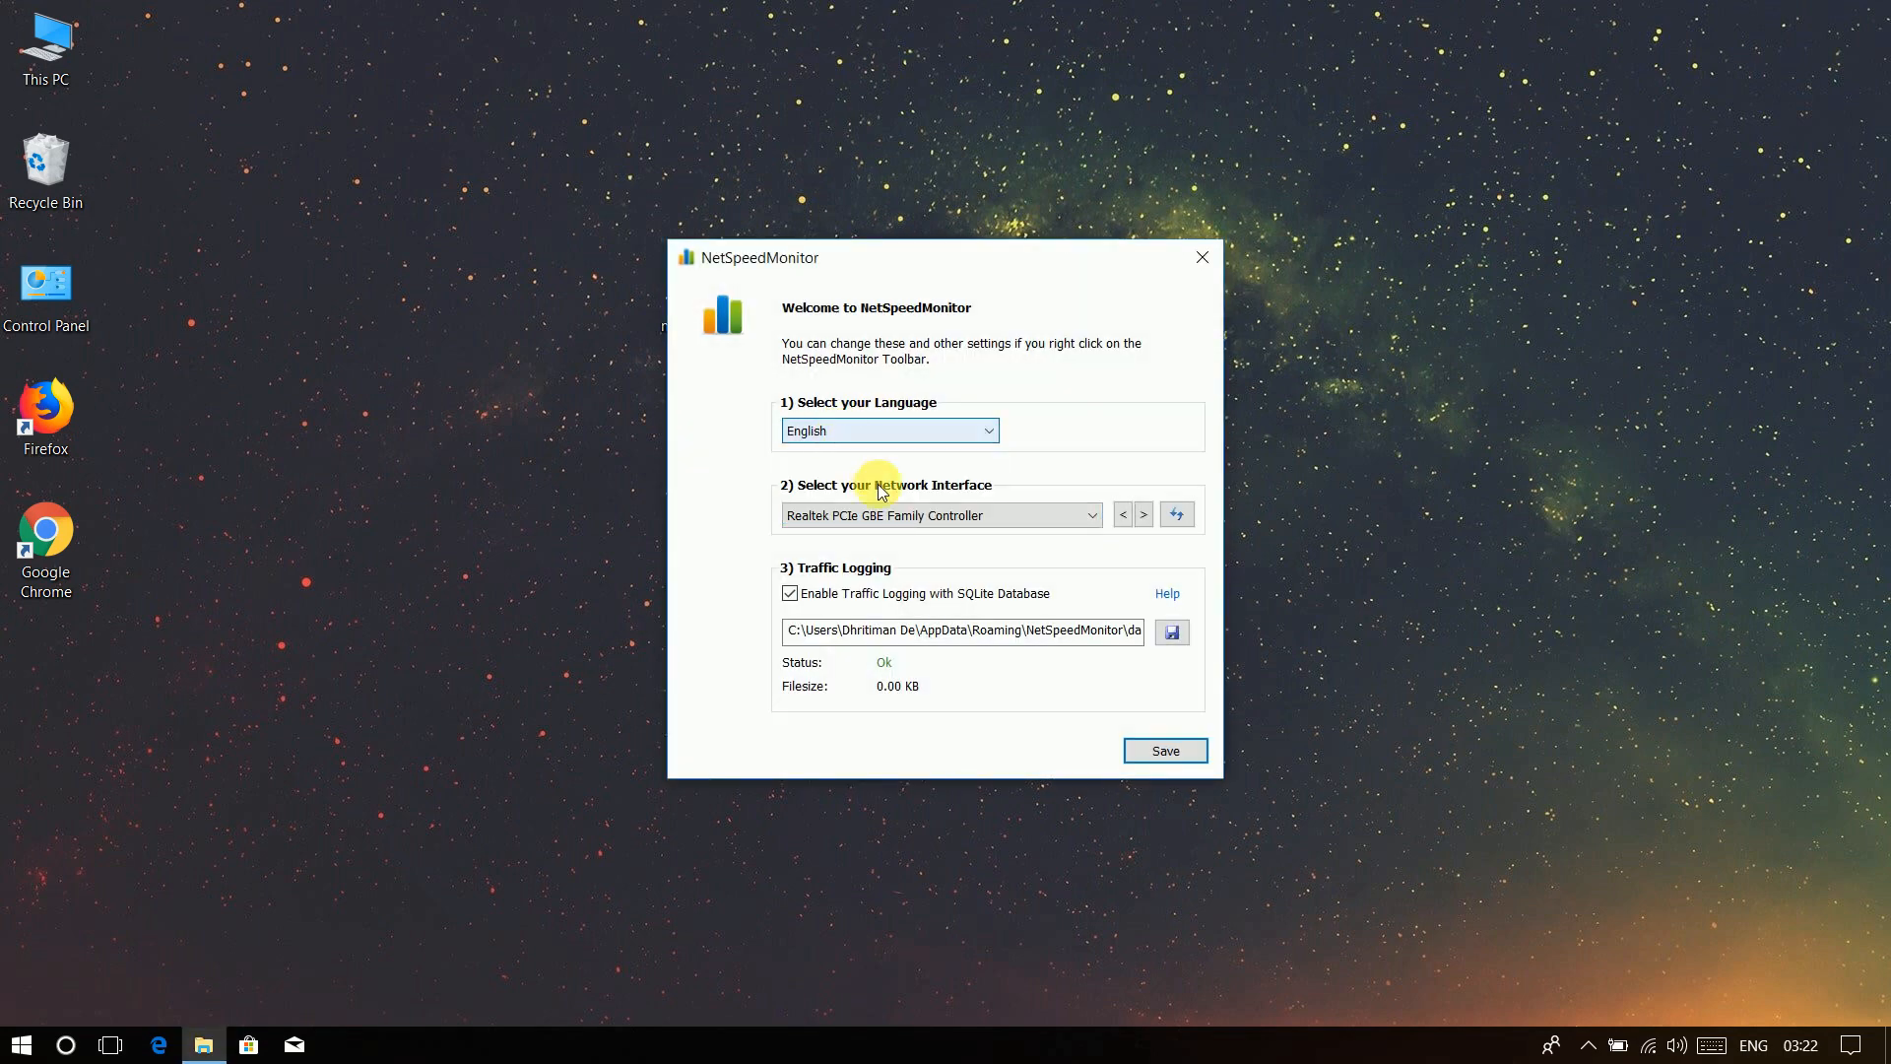
pyautogui.click(906, 516)
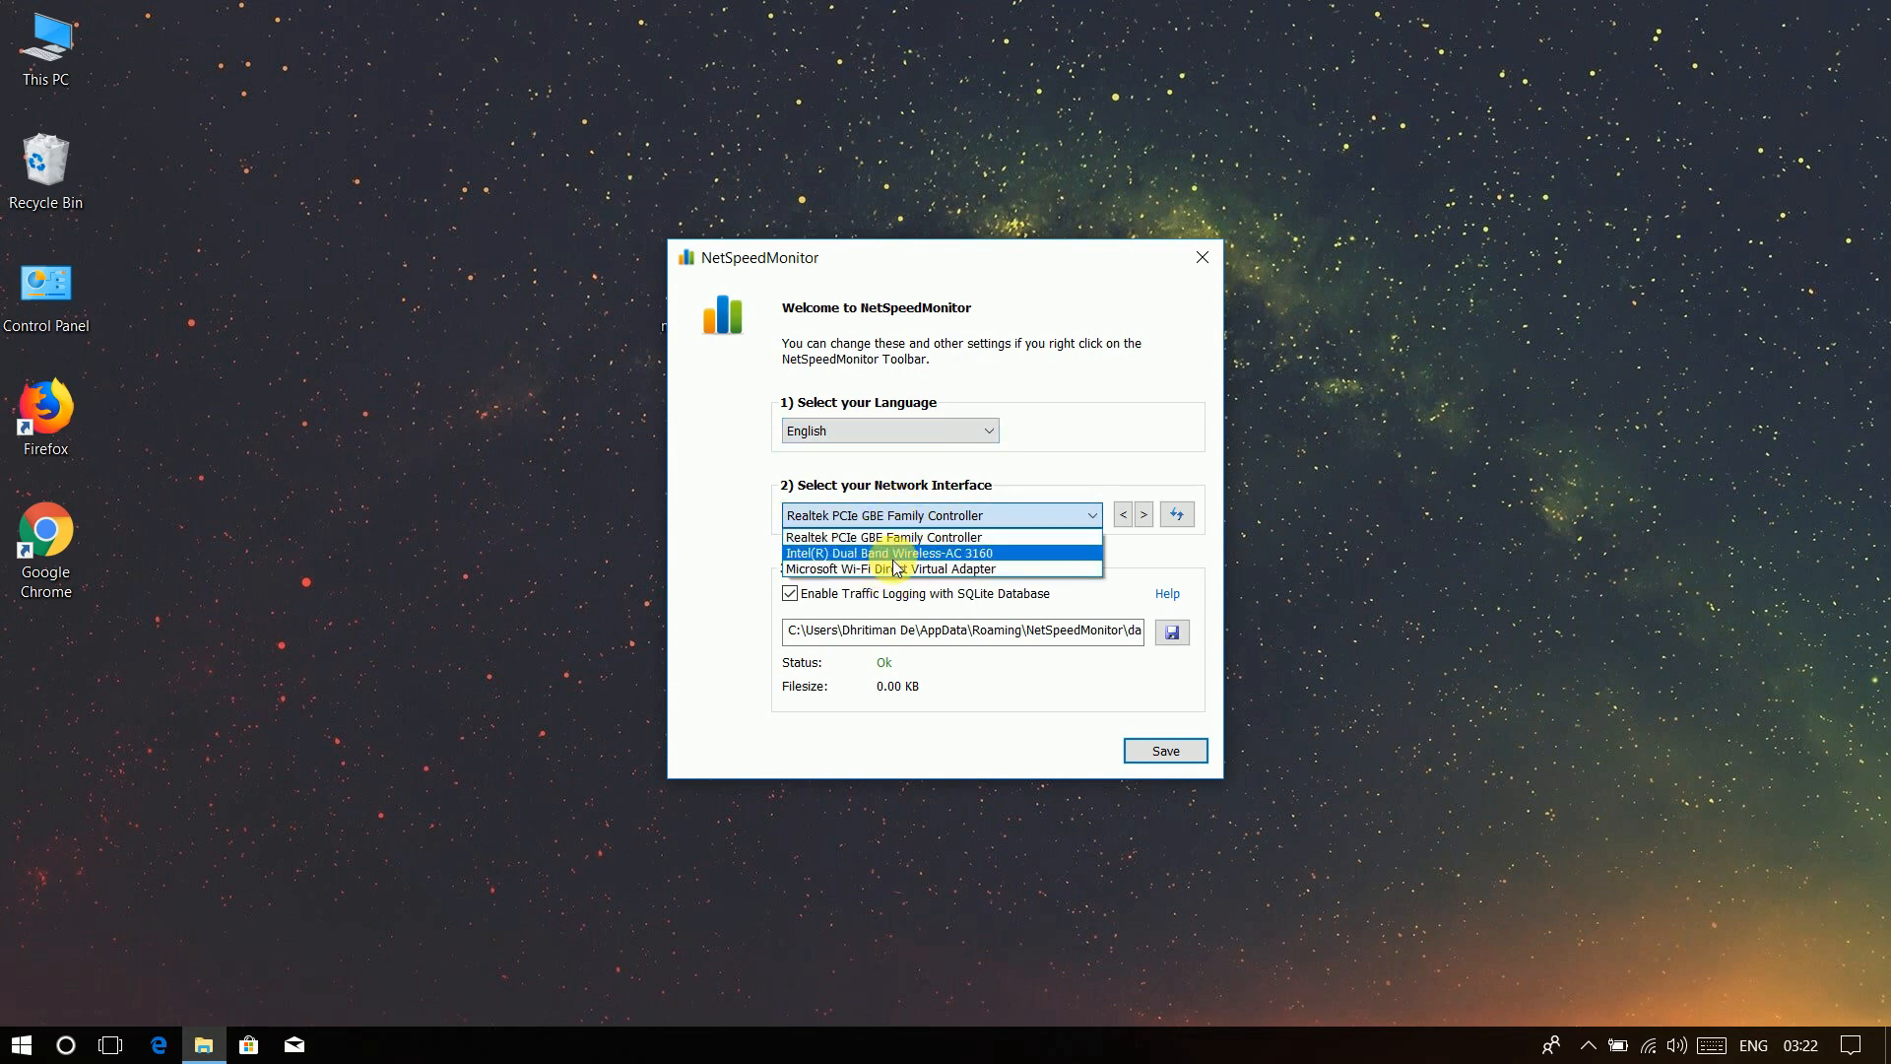
pyautogui.click(902, 516)
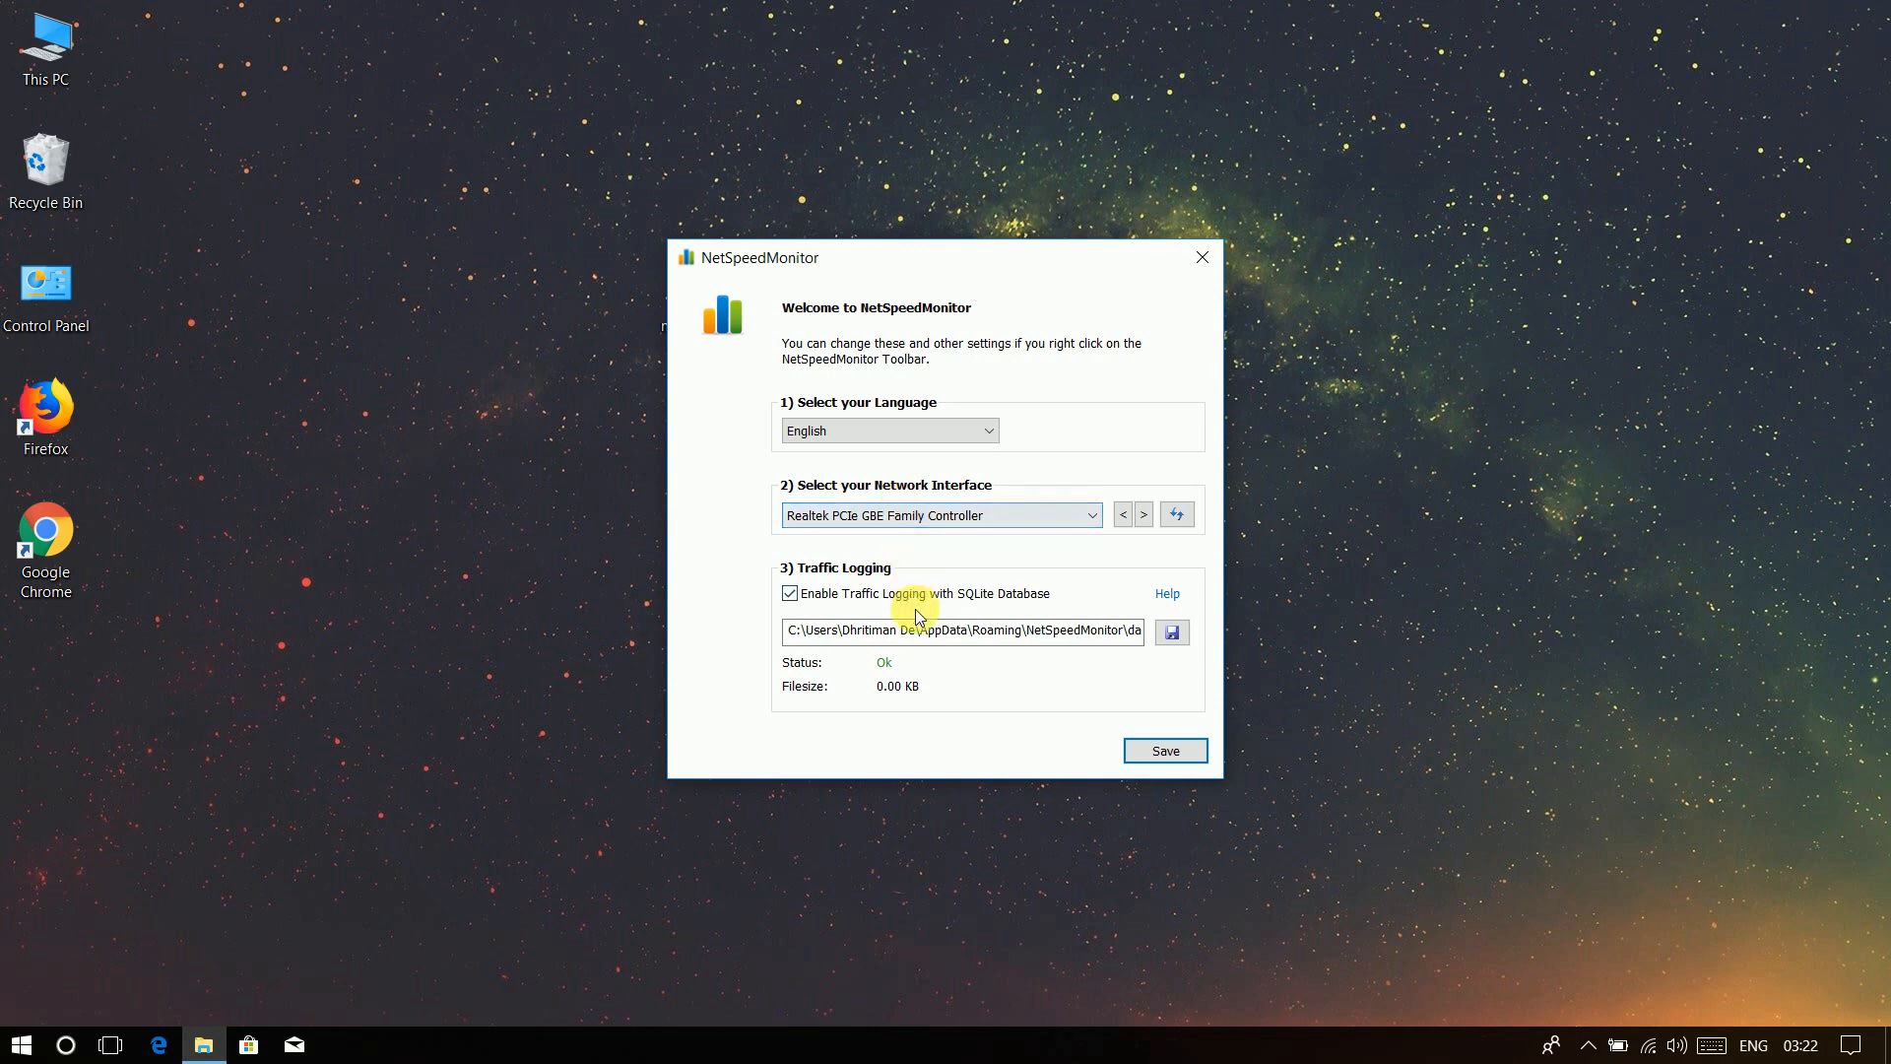
pyautogui.click(1148, 753)
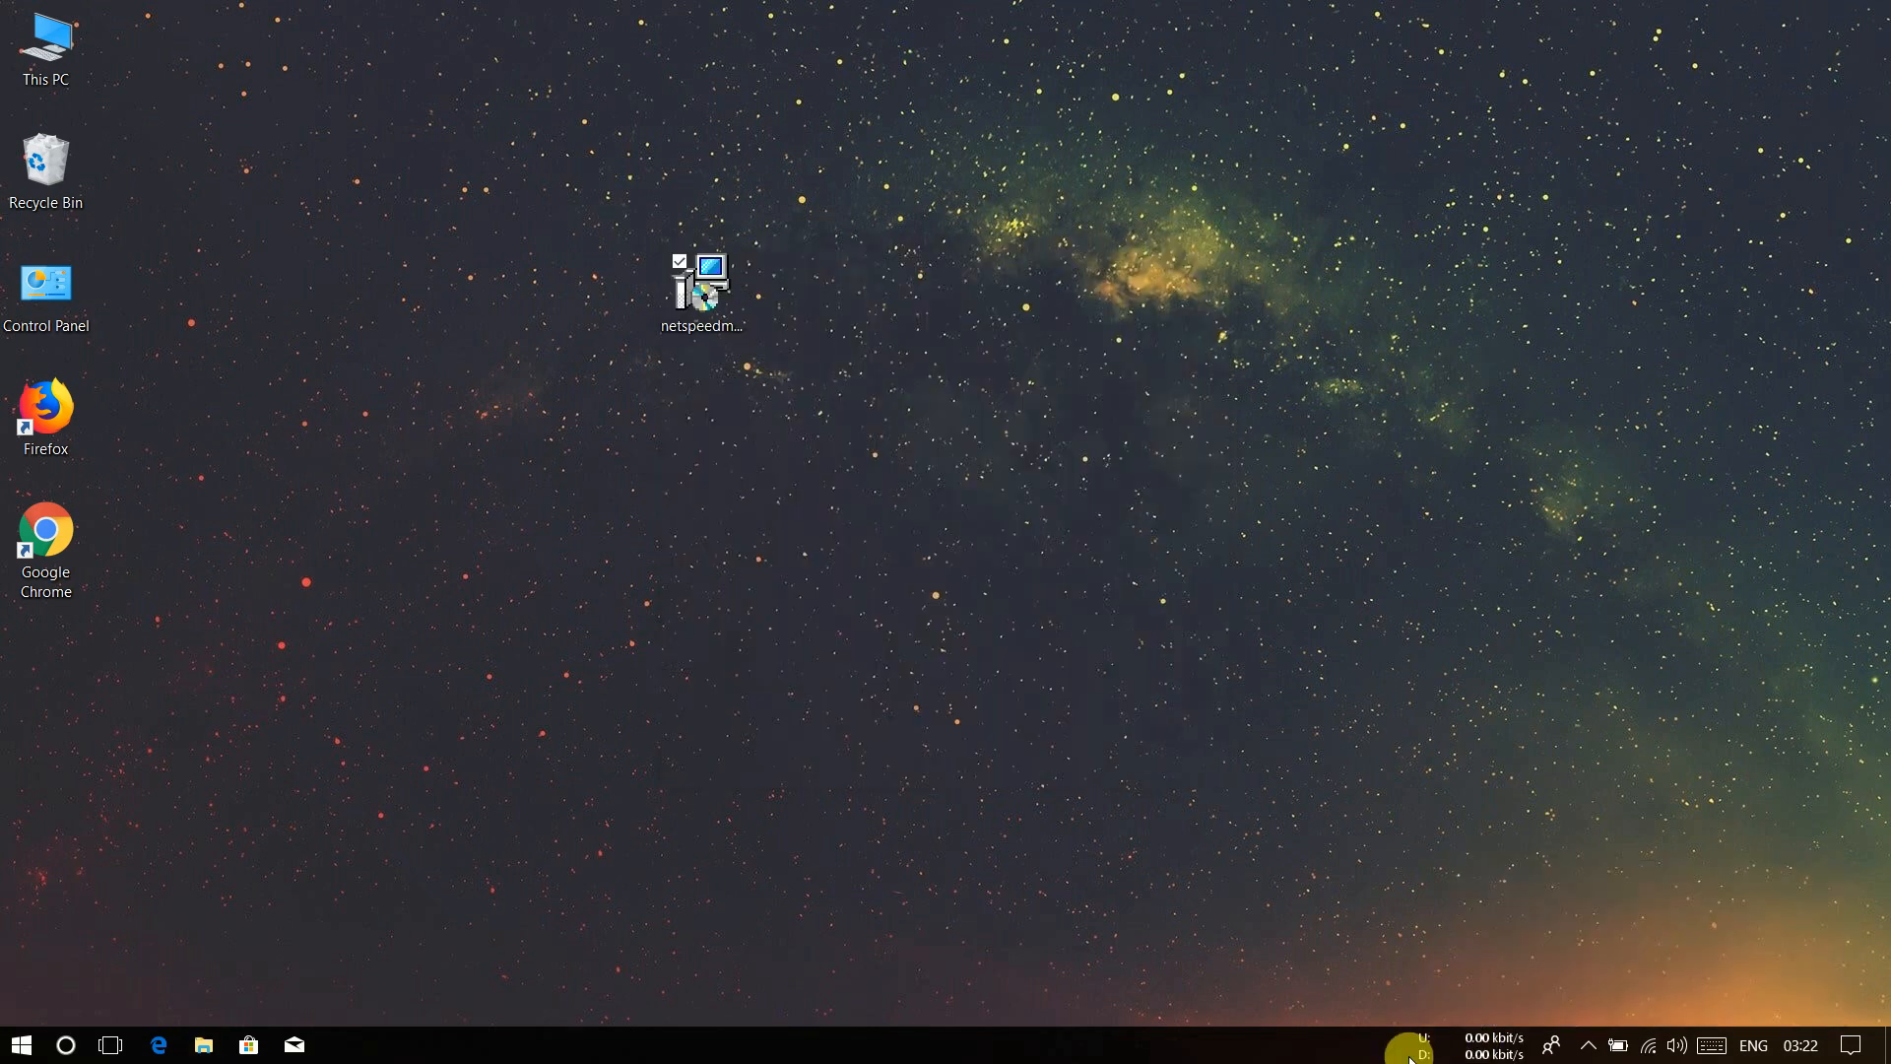
# Step: View the configuration settings of the NetSpeedMonitor taskbar toolbar
pyautogui.rightClick(1477, 1040)
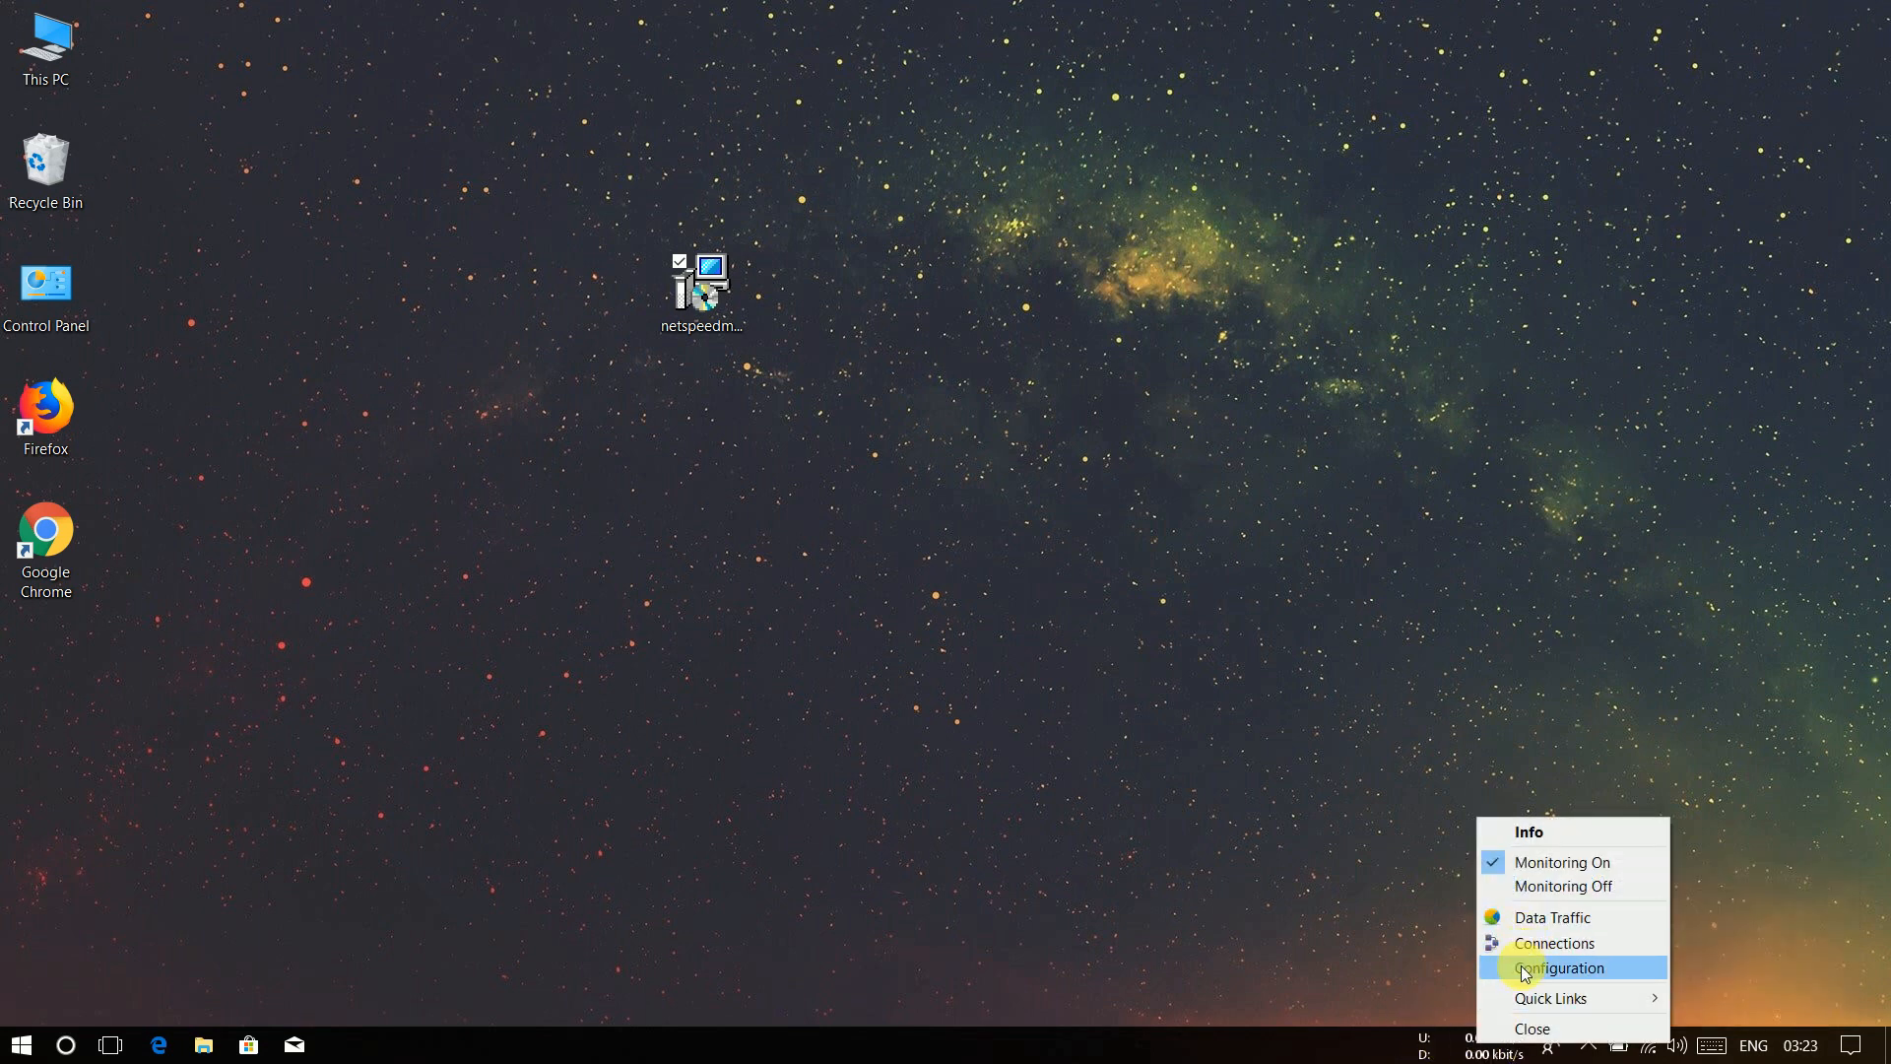
pyautogui.click(1523, 968)
pyautogui.click(1507, 709)
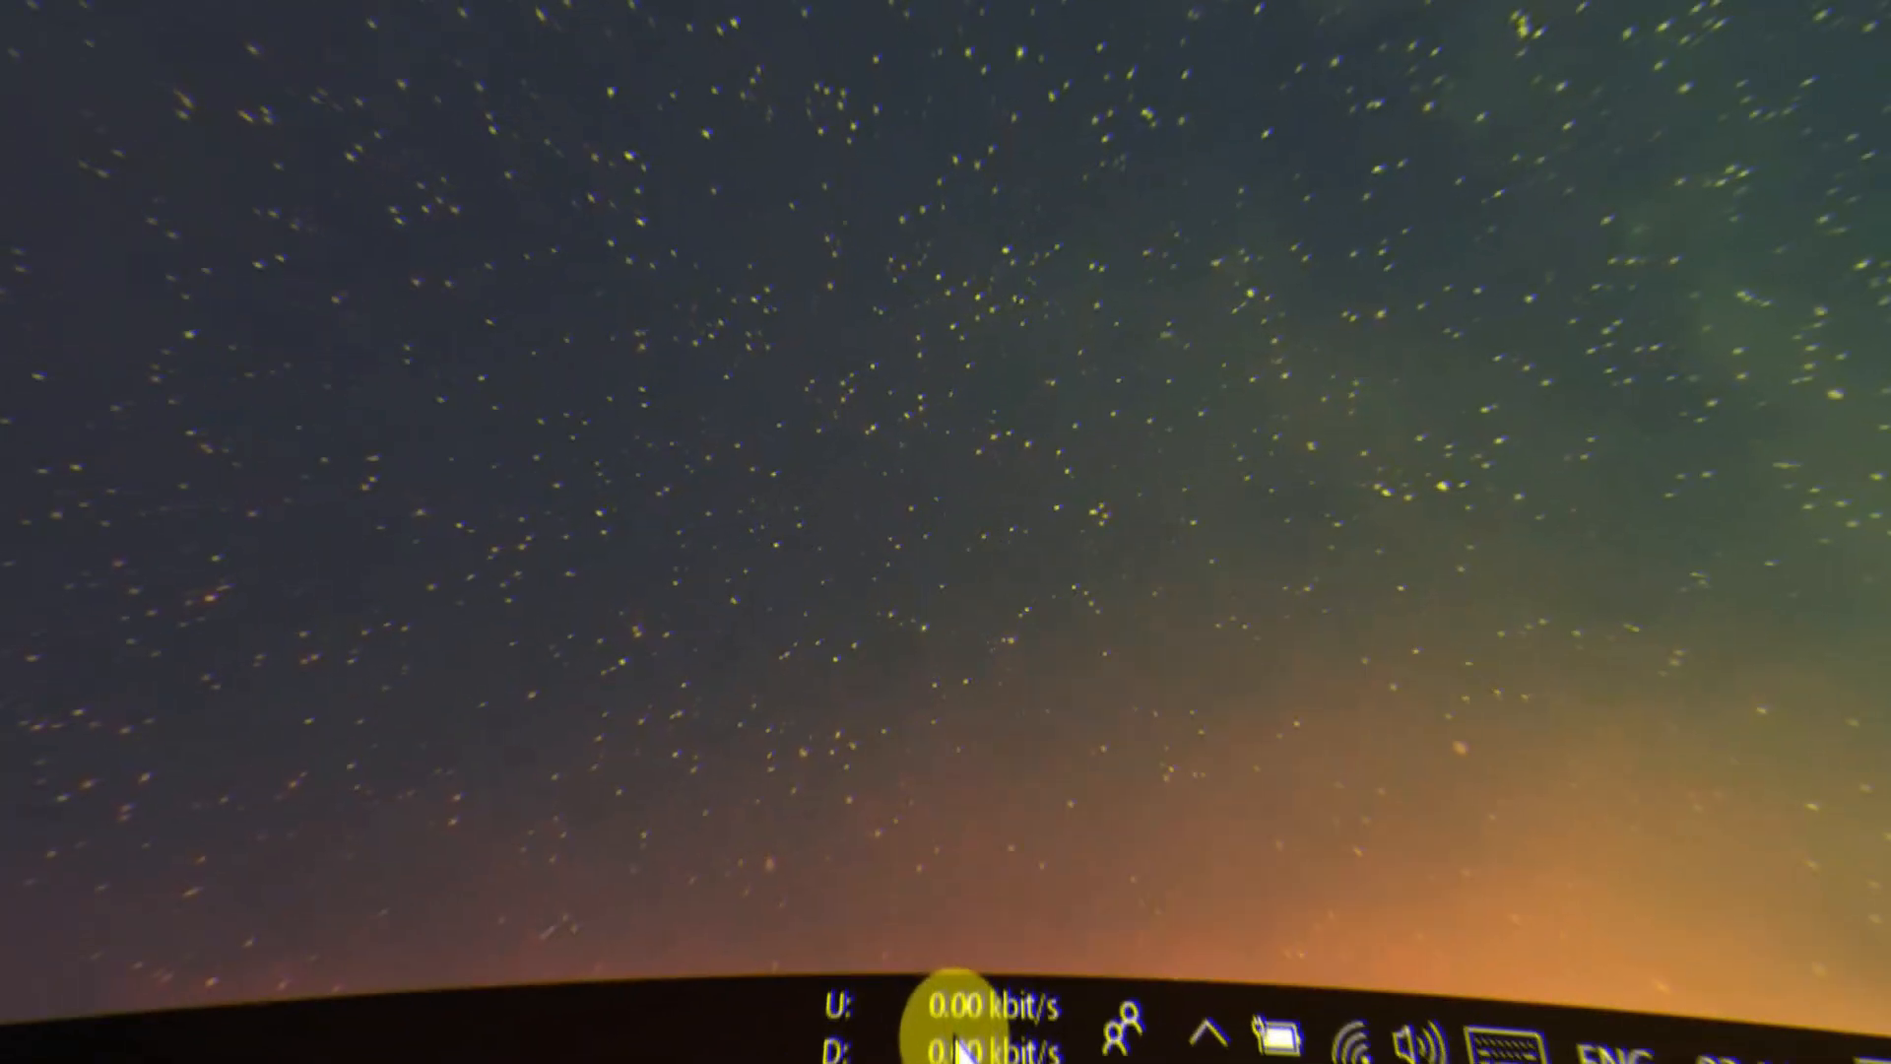
# Step: Open the NetSpeedMonitor configuration and set the precision to 0.000 and the bitrate to kB/s
pyautogui.rightClick(957, 1046)
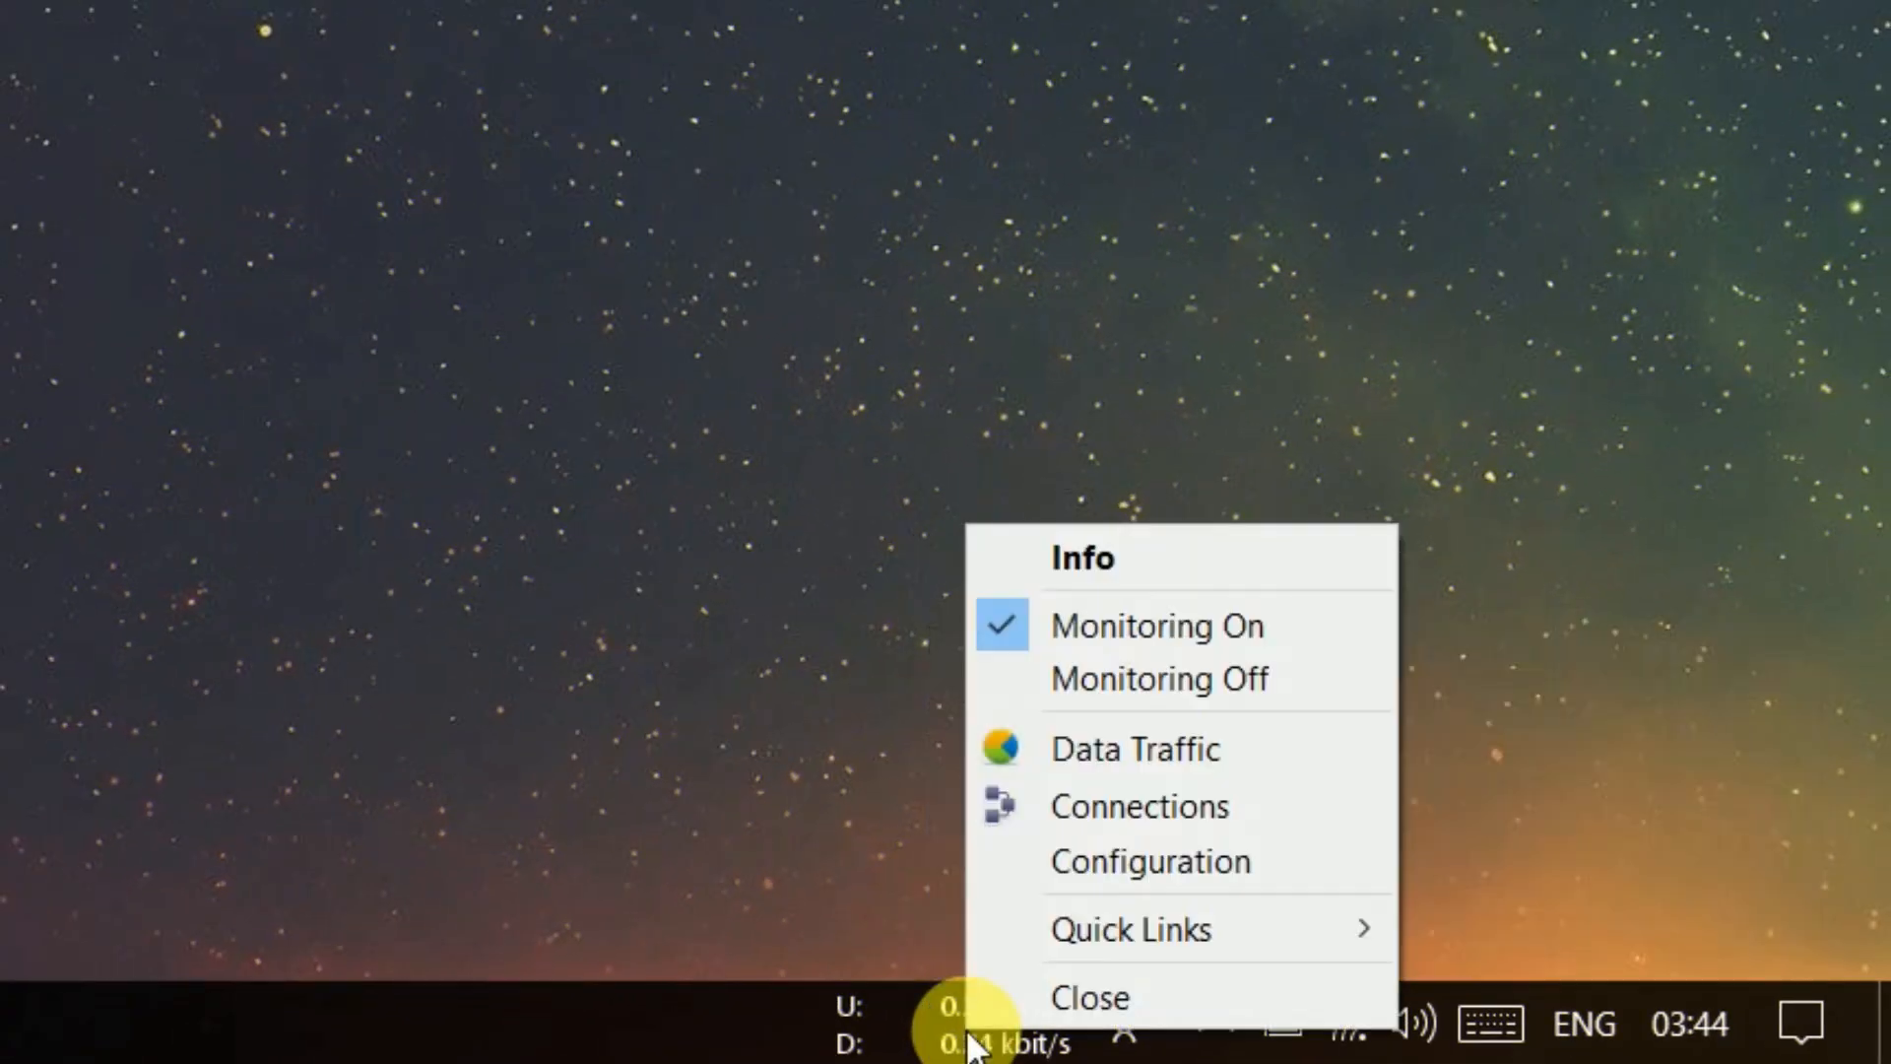
pyautogui.moveTo(1043, 930)
pyautogui.click(1067, 869)
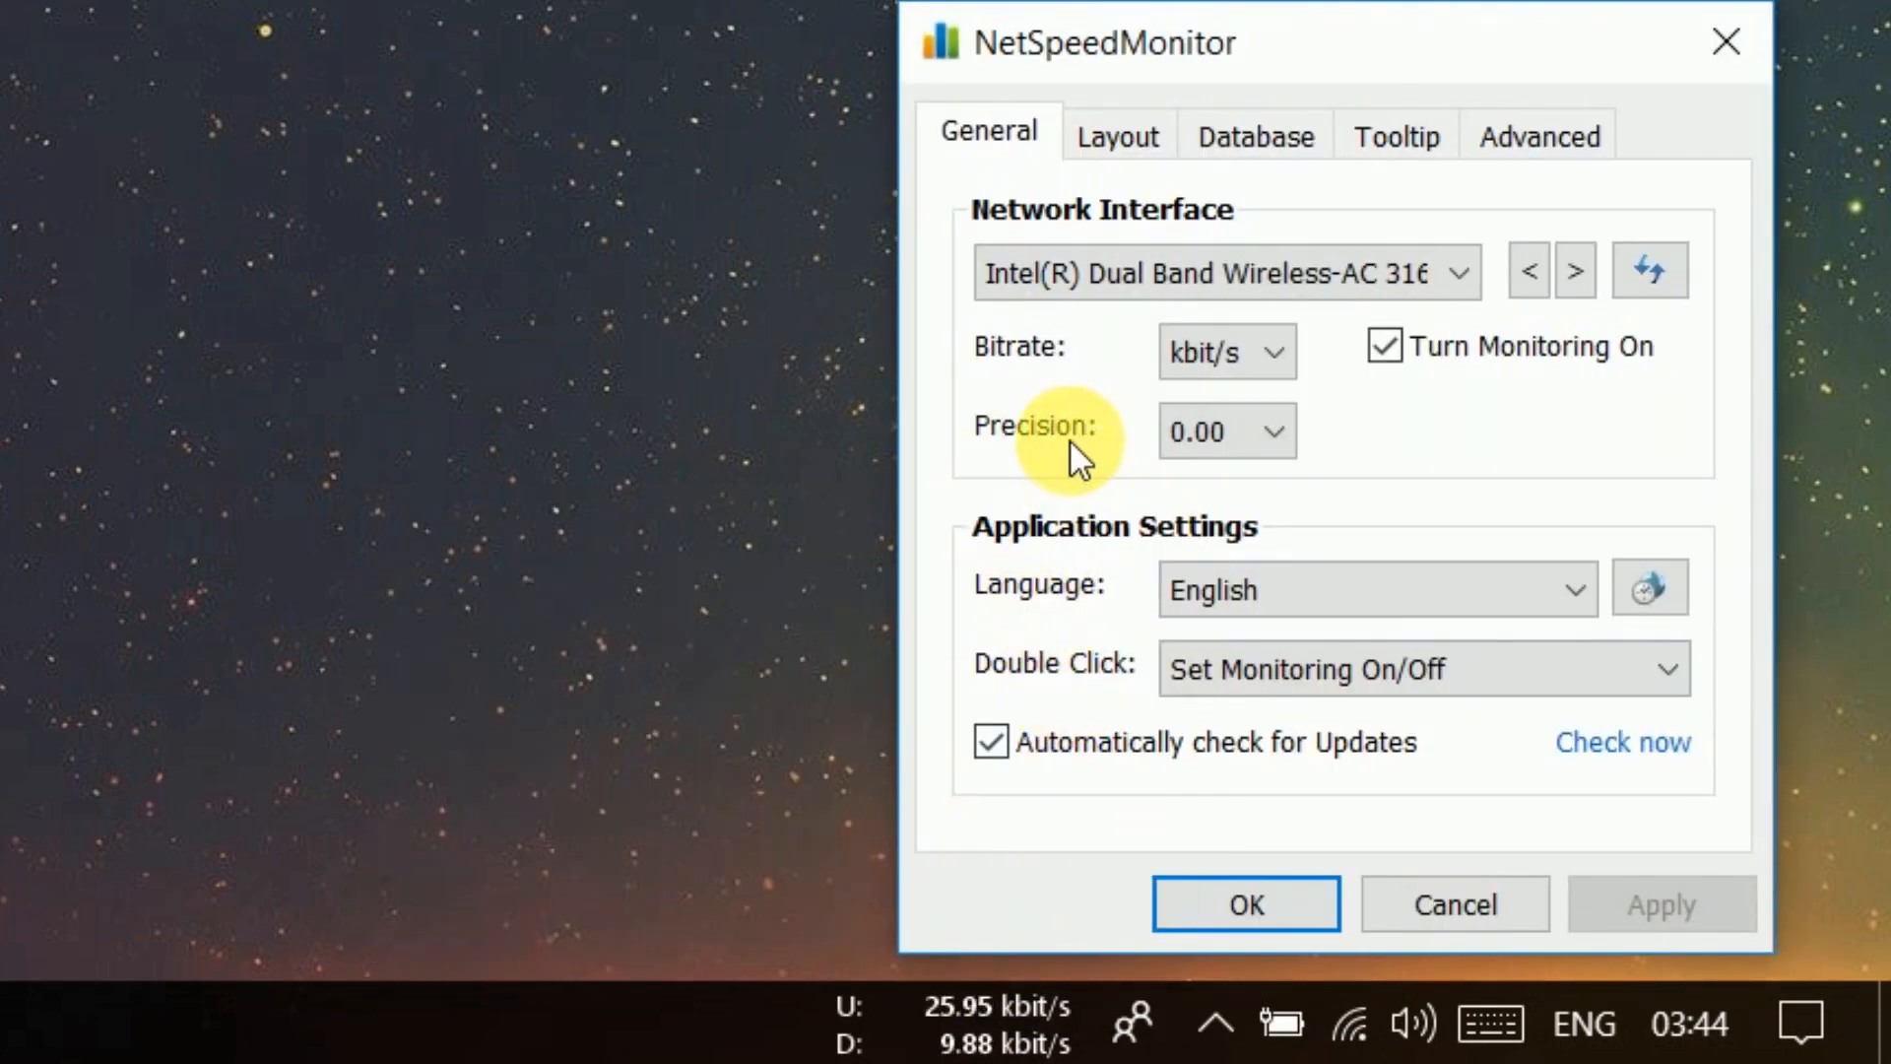
pyautogui.click(1195, 430)
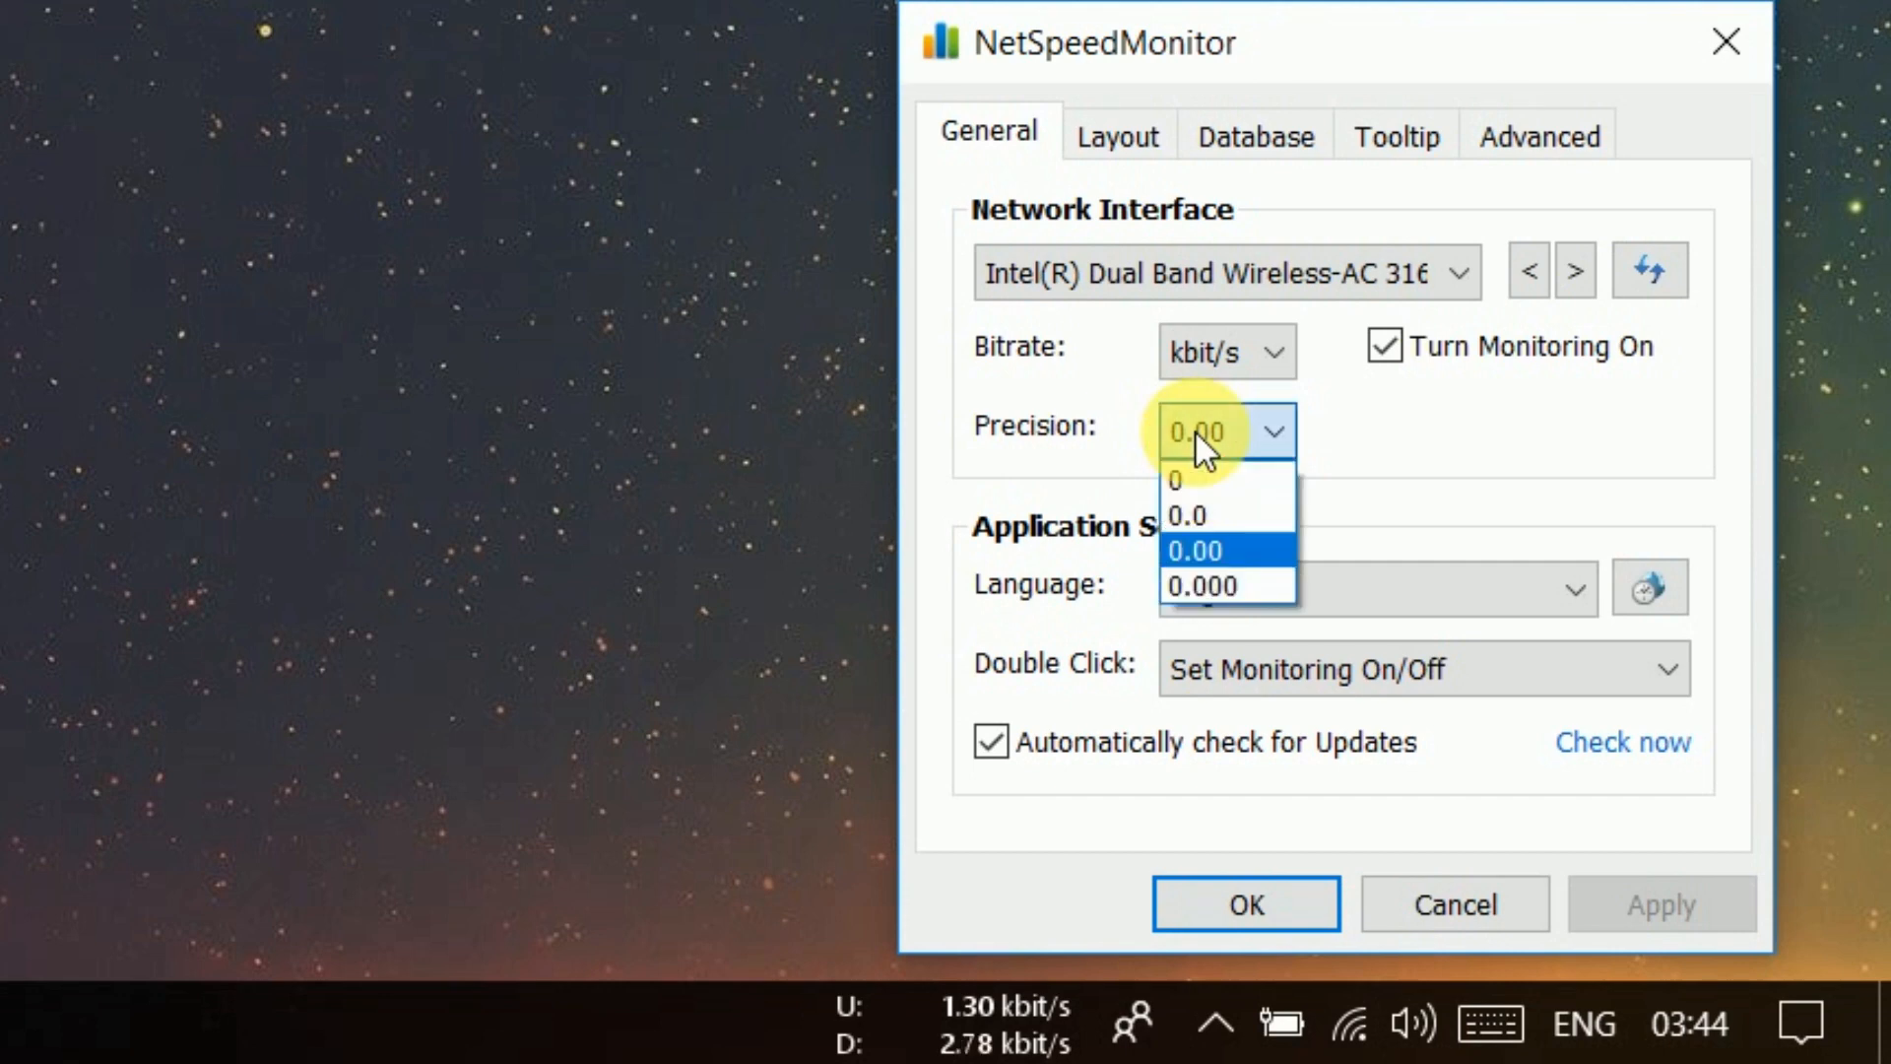
pyautogui.click(1215, 583)
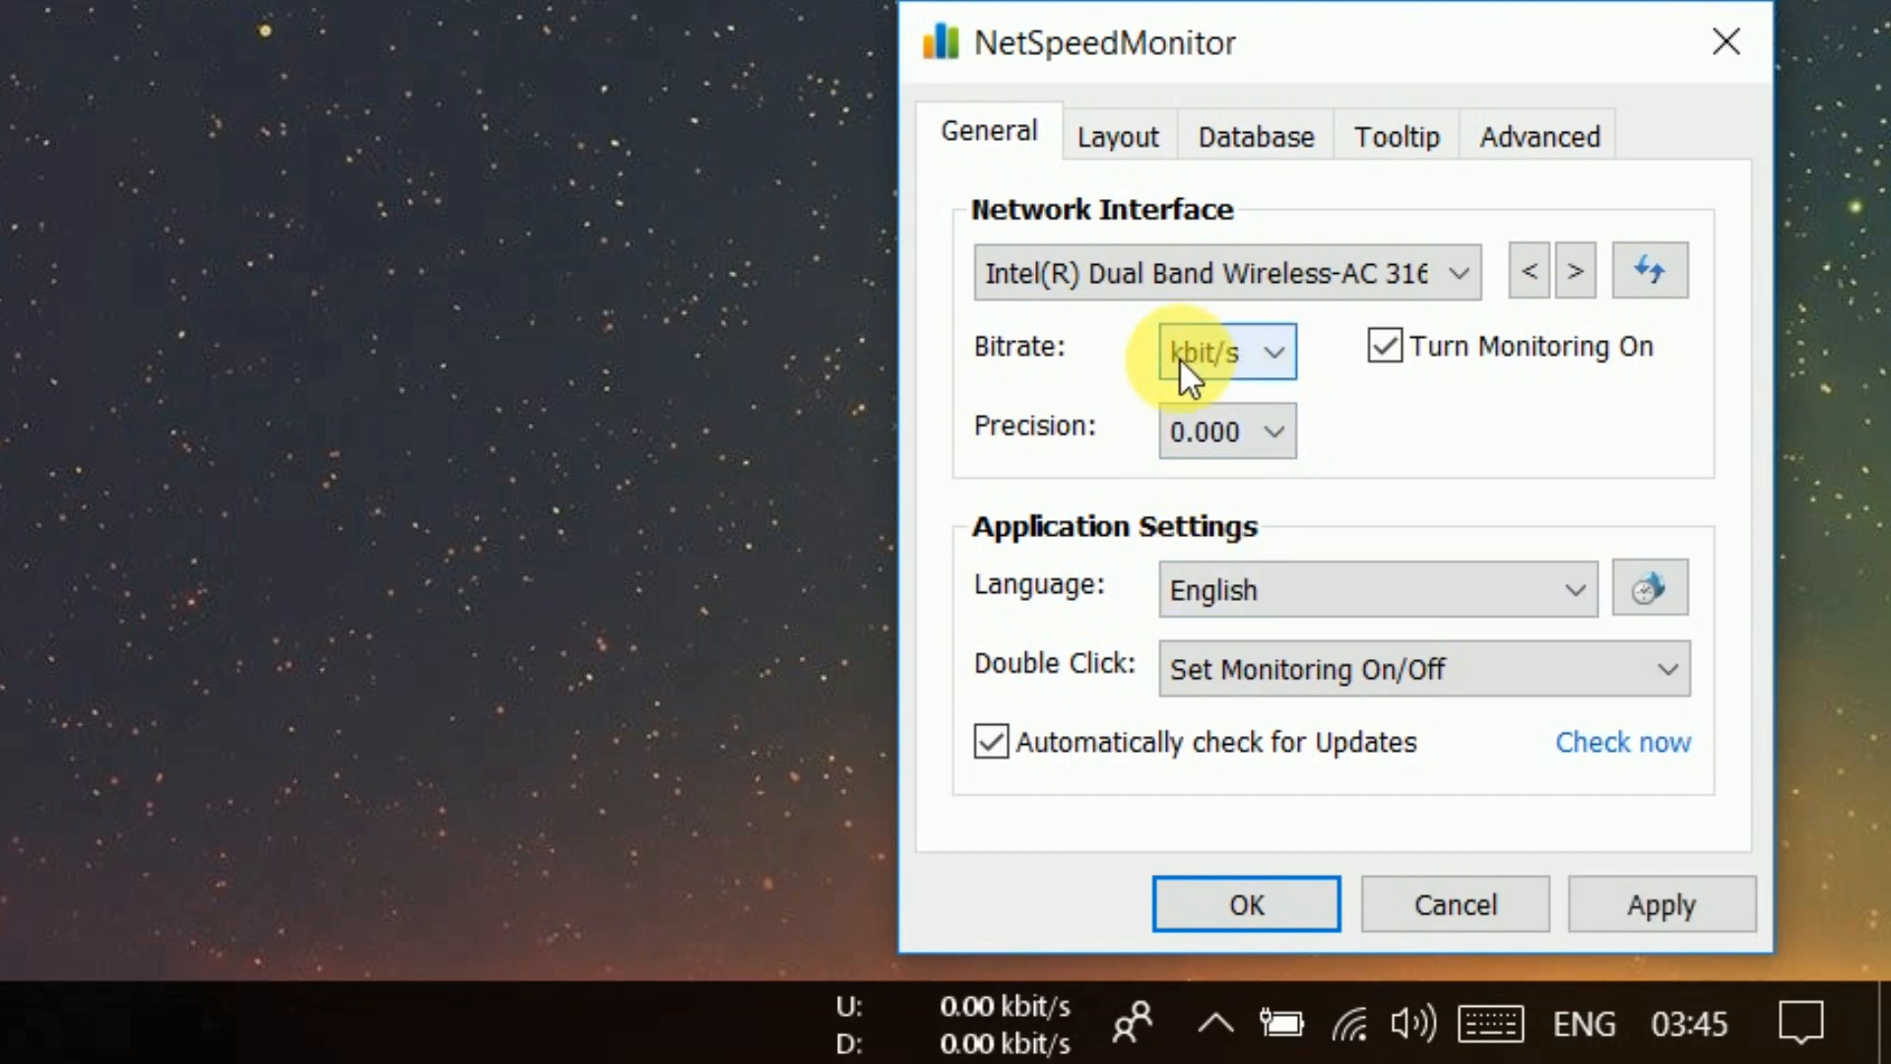
pyautogui.click(1215, 358)
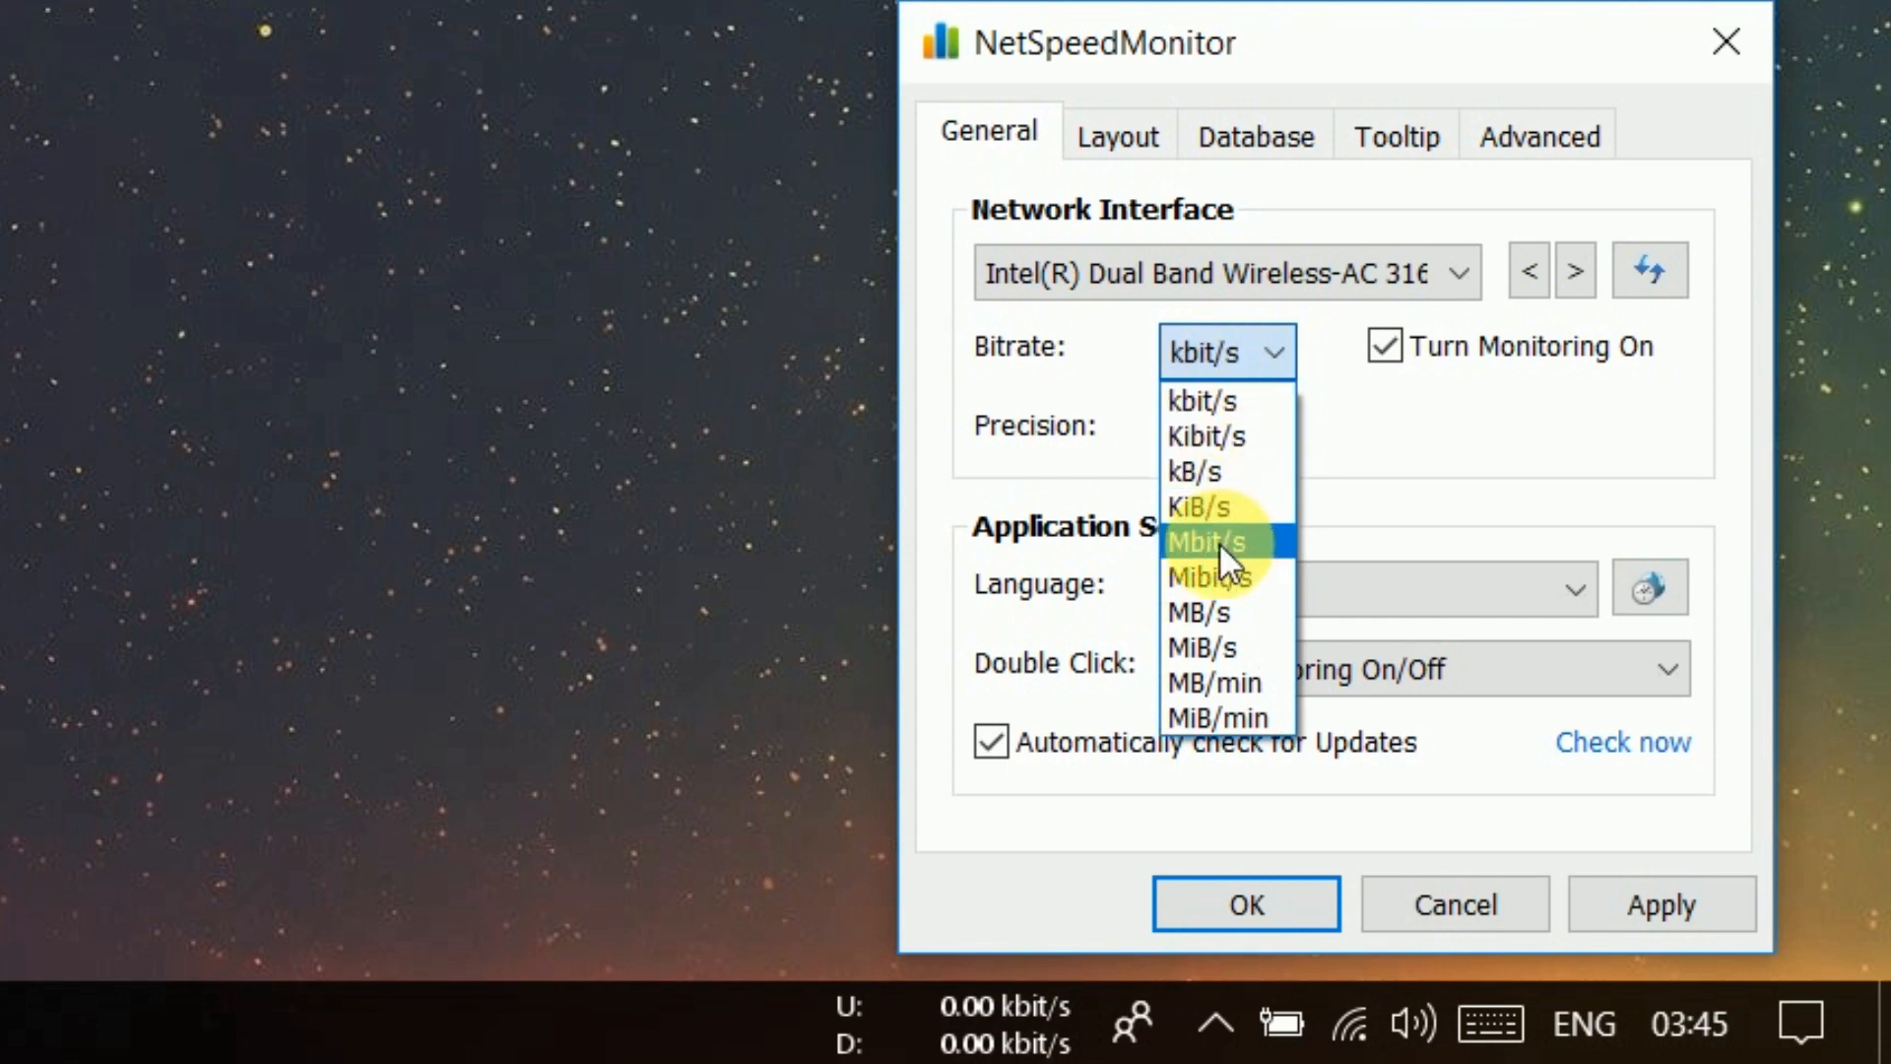
pyautogui.click(1197, 476)
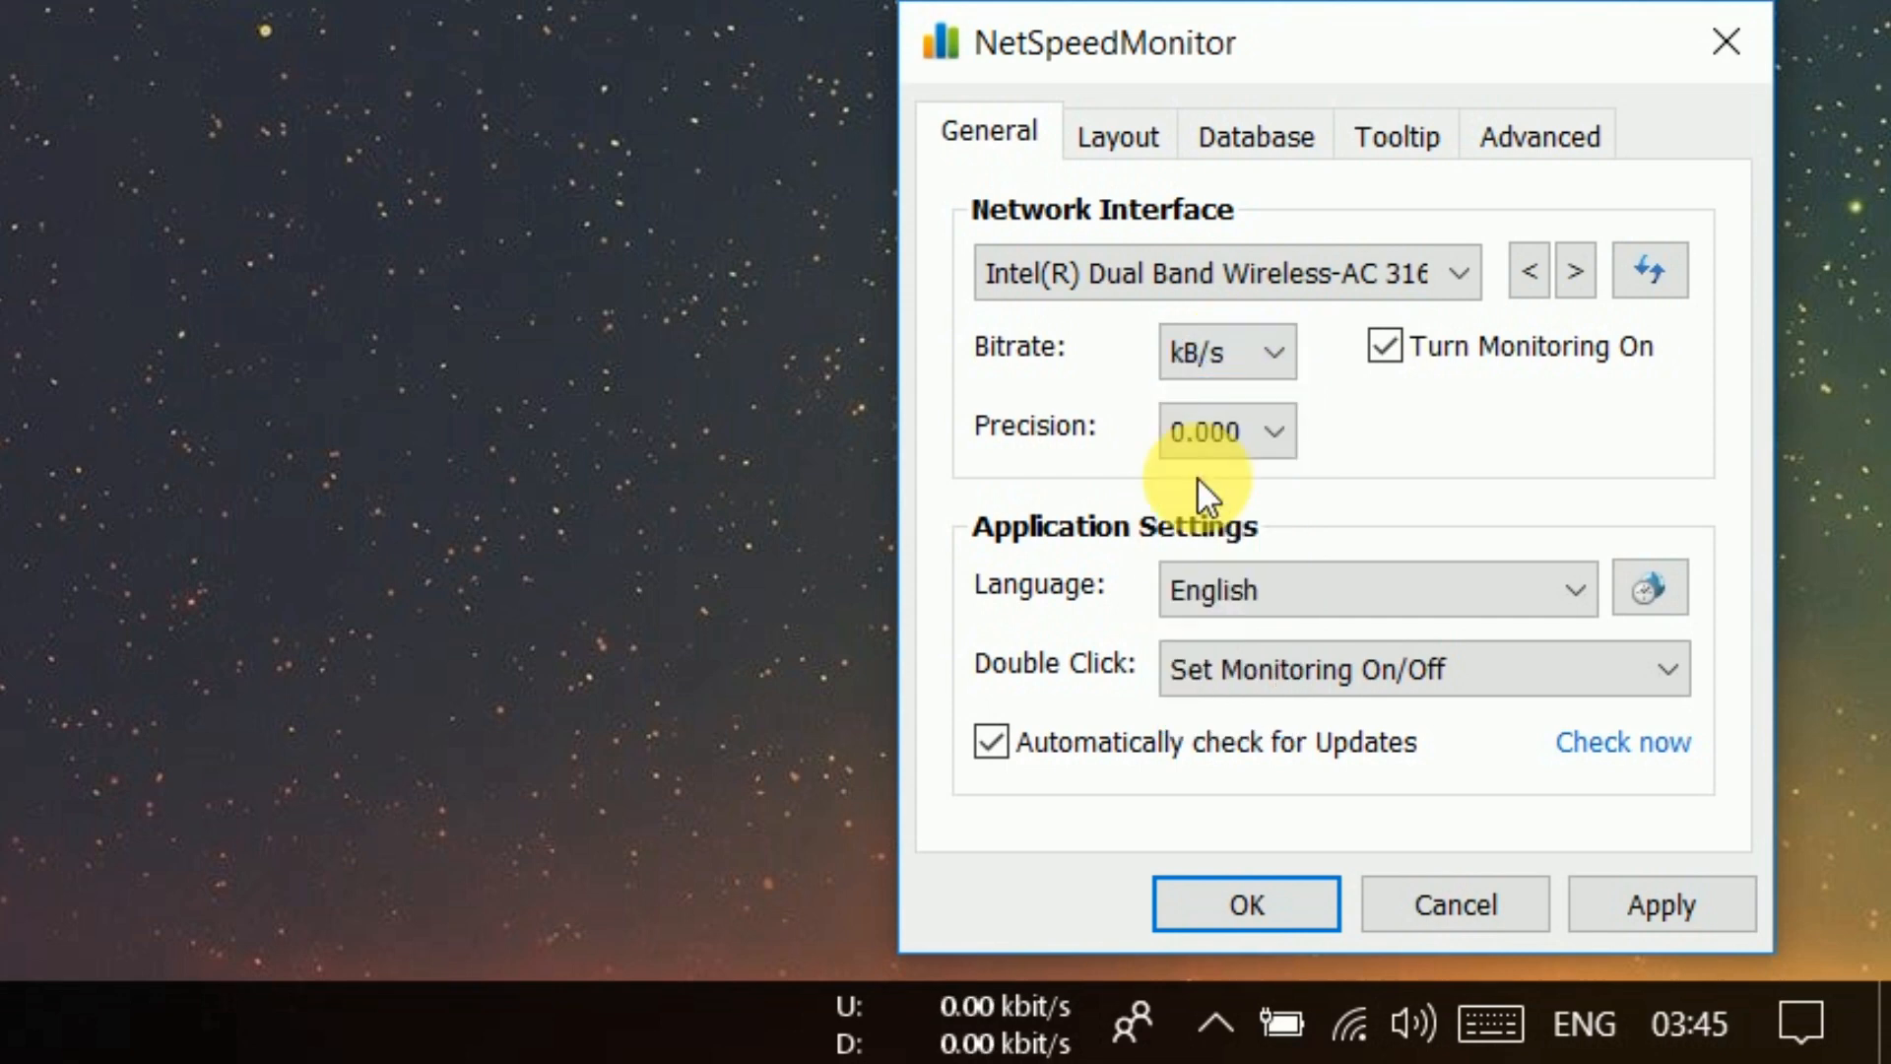
# Step: Set the toolbar layout to the HP Simplified font with a value width of 4 and save the configuration
pyautogui.click(1116, 136)
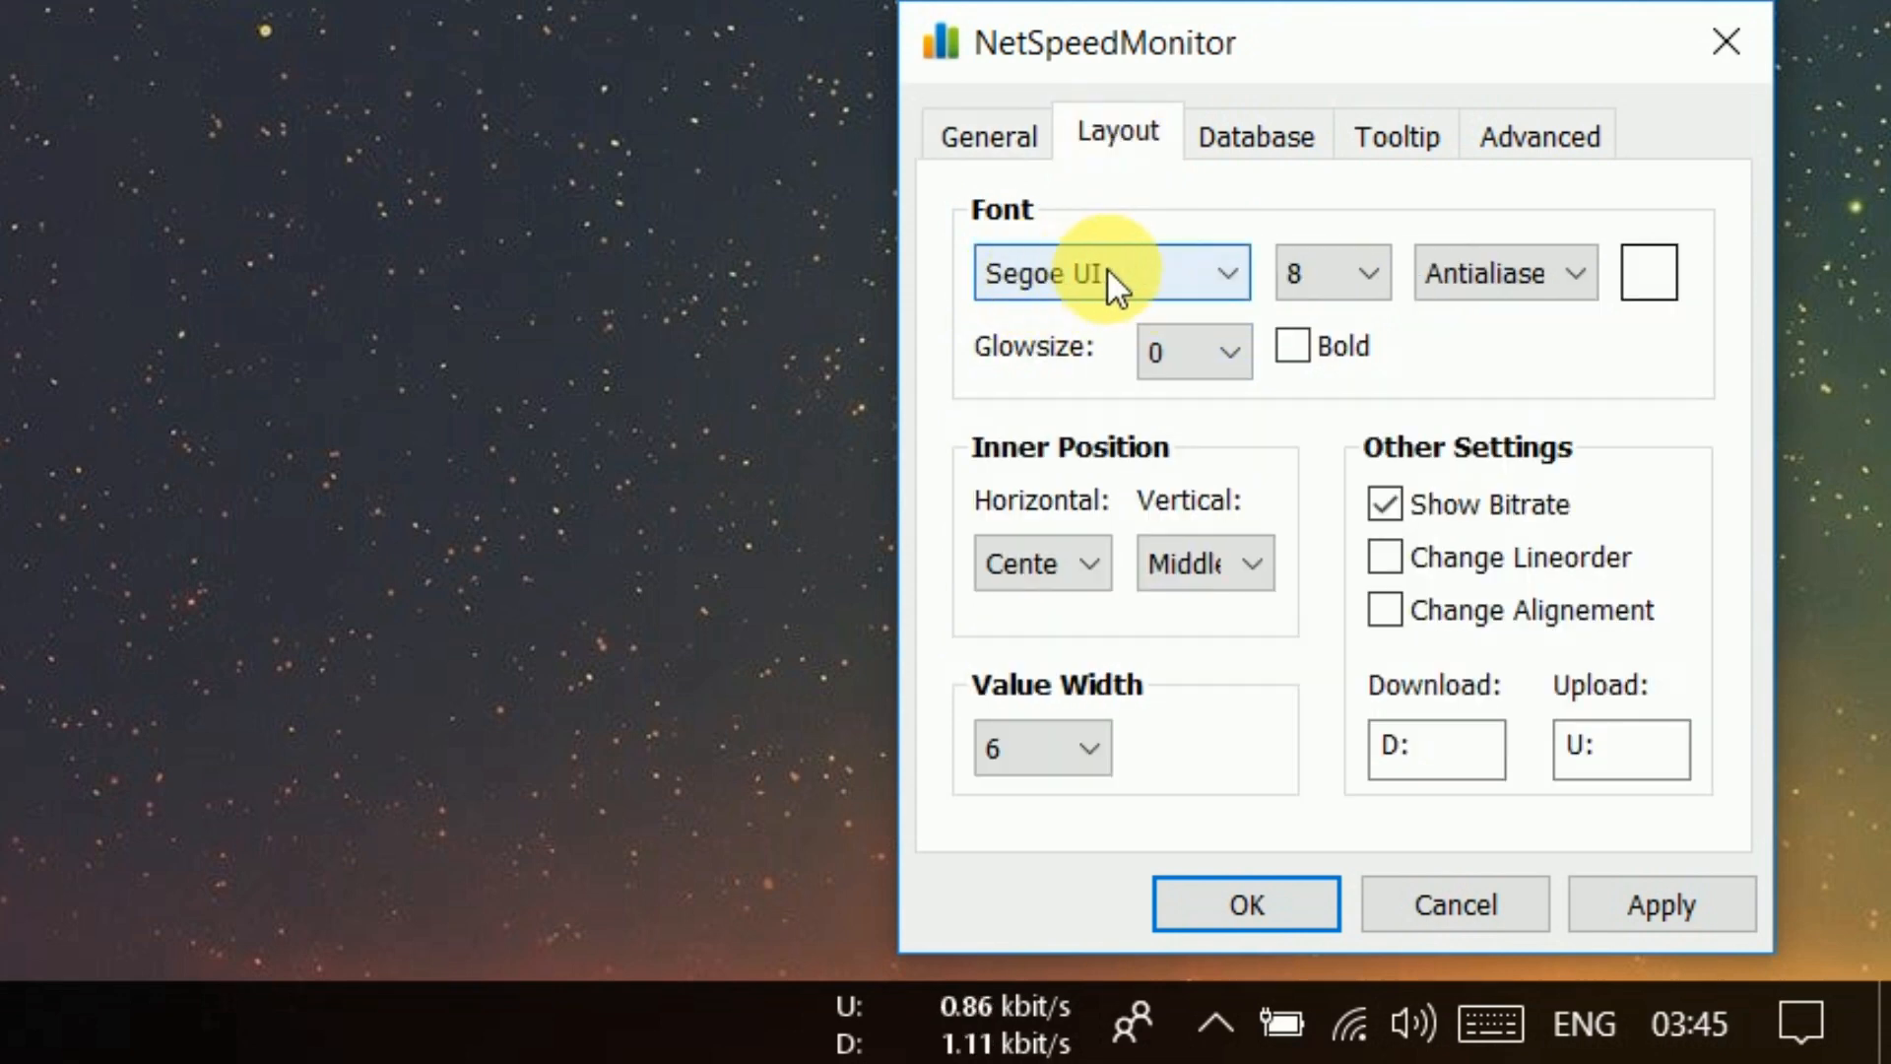
pyautogui.click(1102, 263)
pyautogui.scroll(-15, 1093, 119)
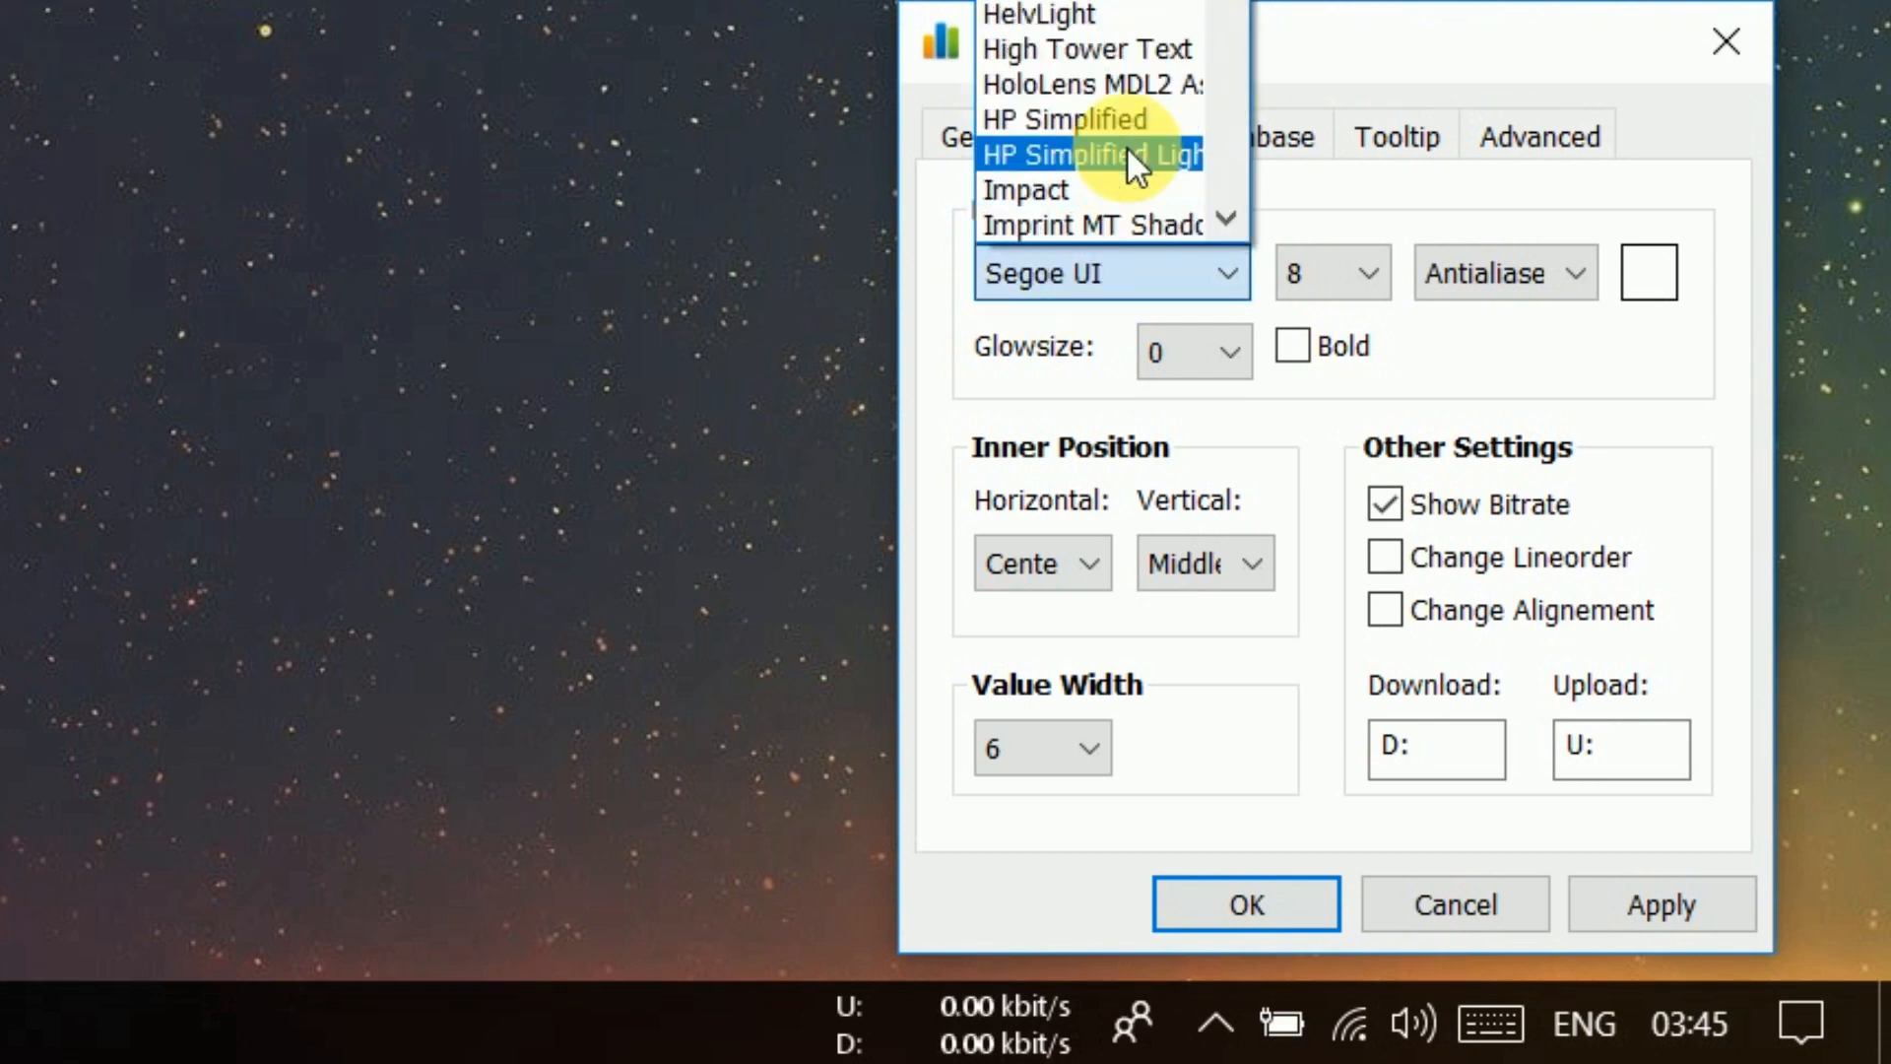
pyautogui.click(1069, 120)
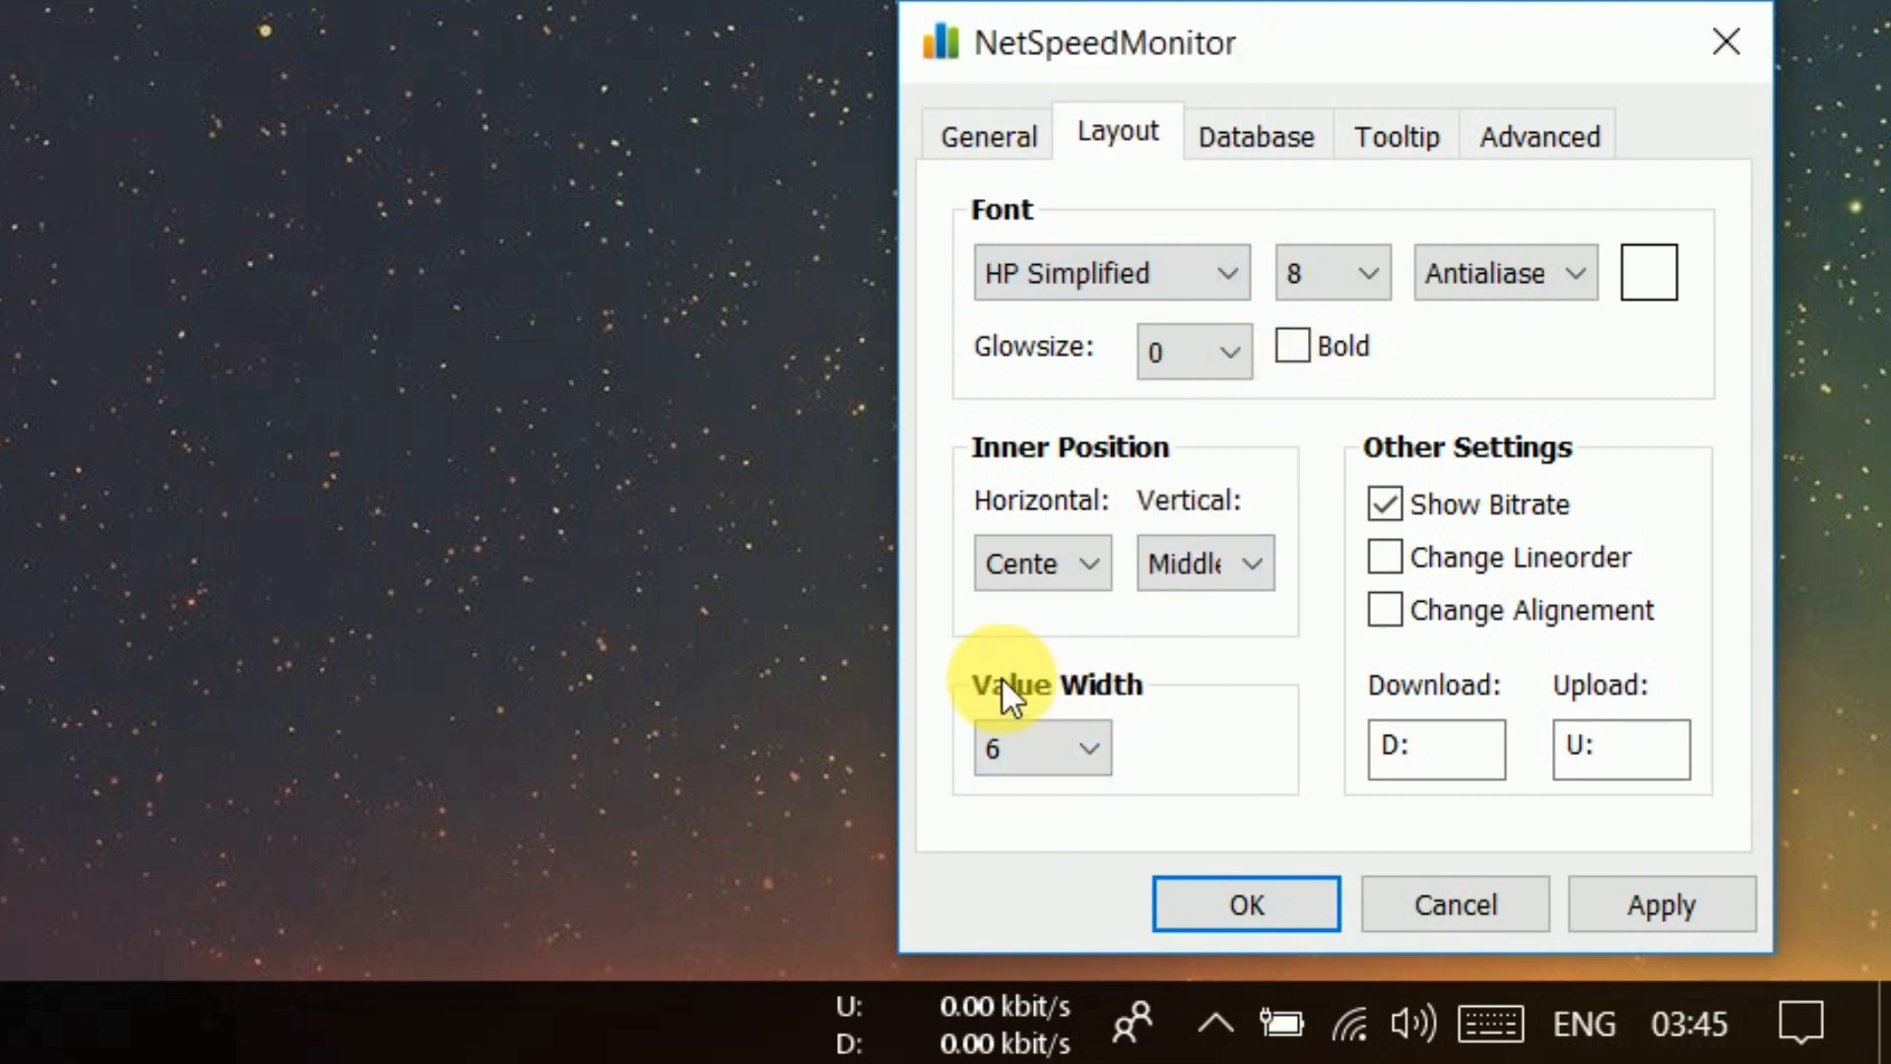
pyautogui.click(1026, 739)
pyautogui.click(1010, 786)
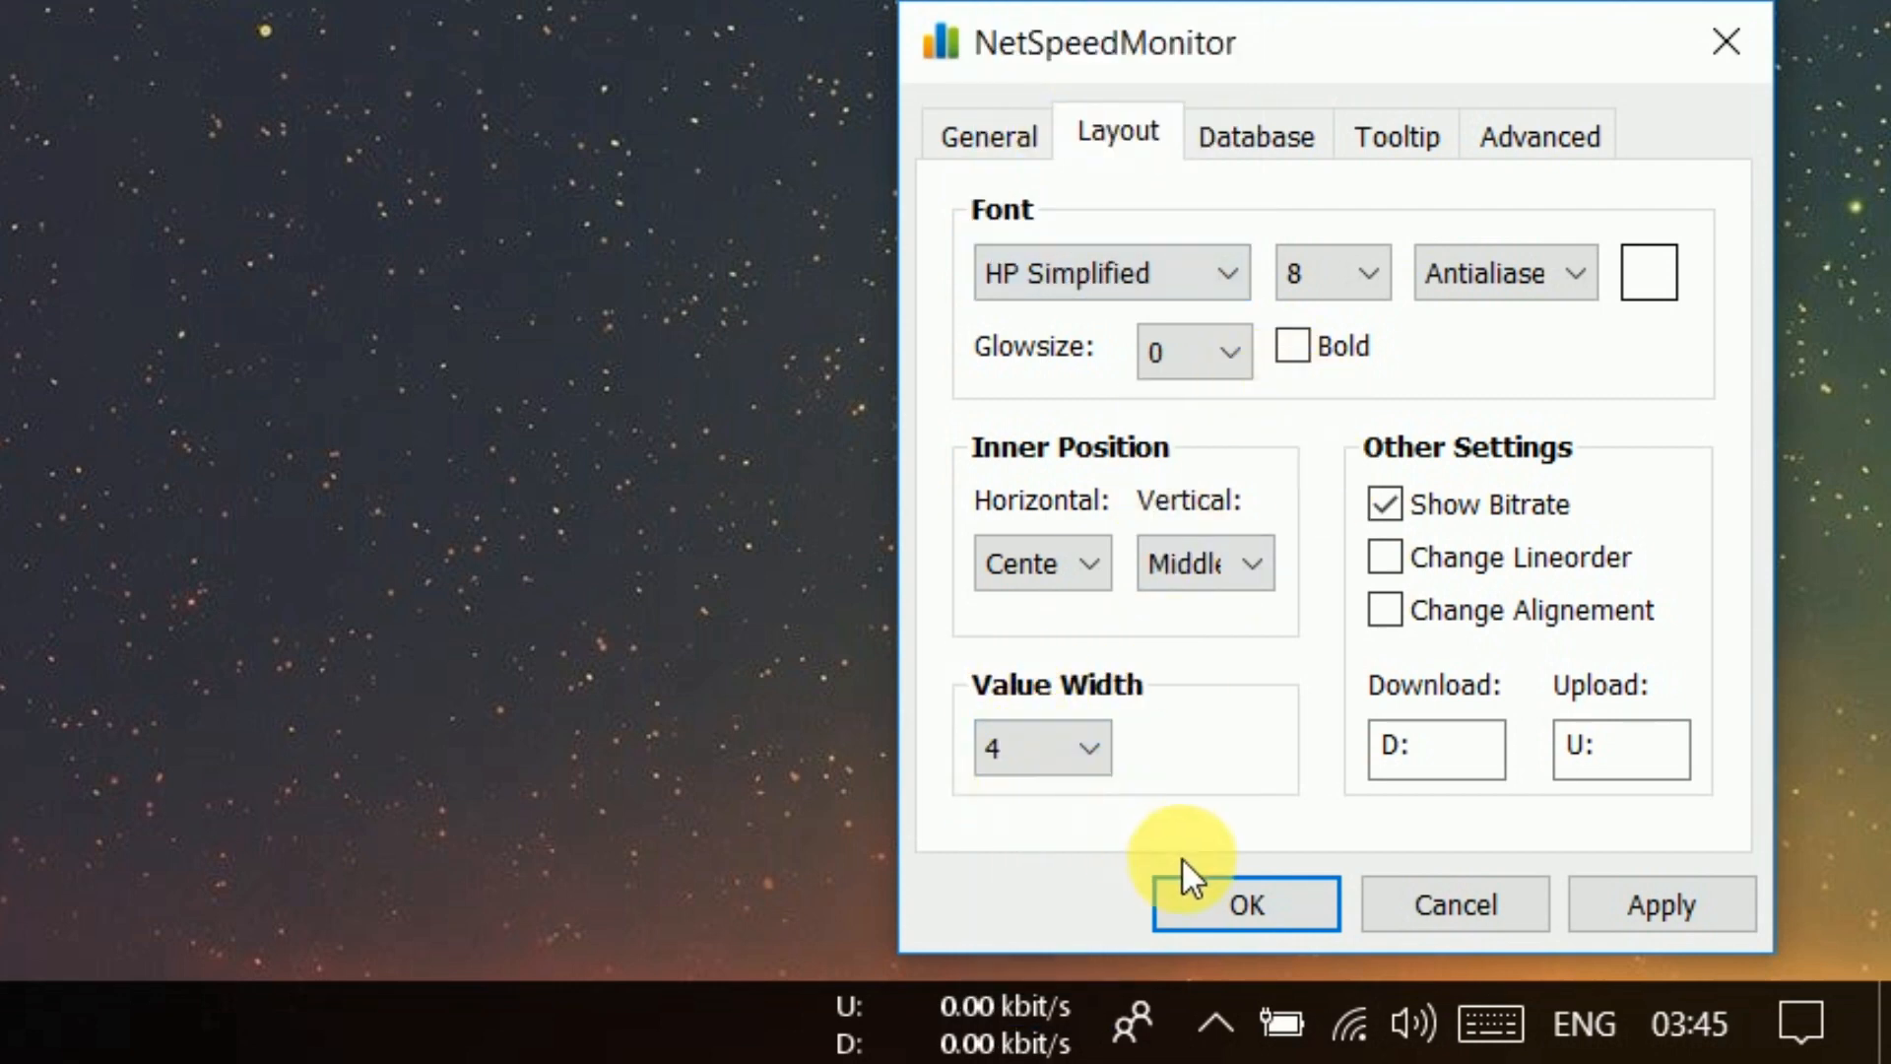
pyautogui.click(1209, 889)
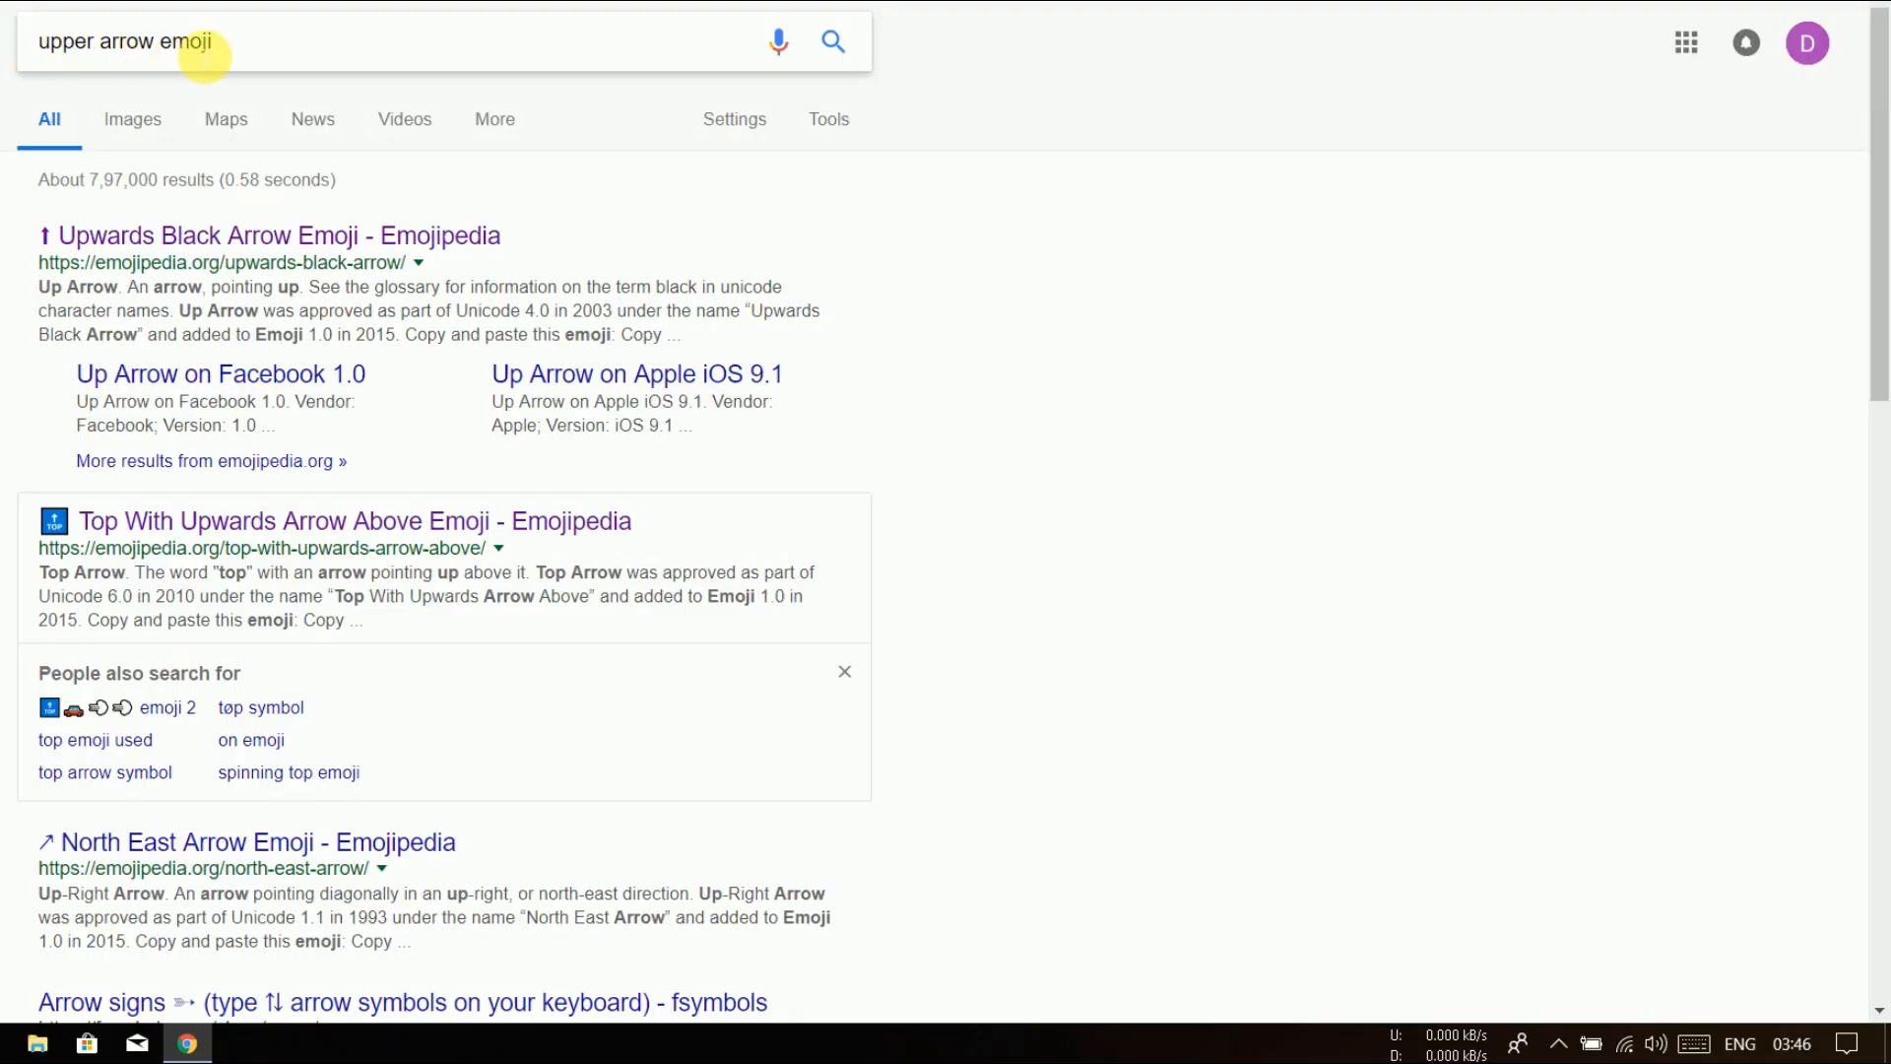
# Step: Open Emojipedia's Upwards Black Arrow page from the search results and copy the up arrow emoji
pyautogui.moveTo(197, 42); pyautogui.dragTo(38, 42)
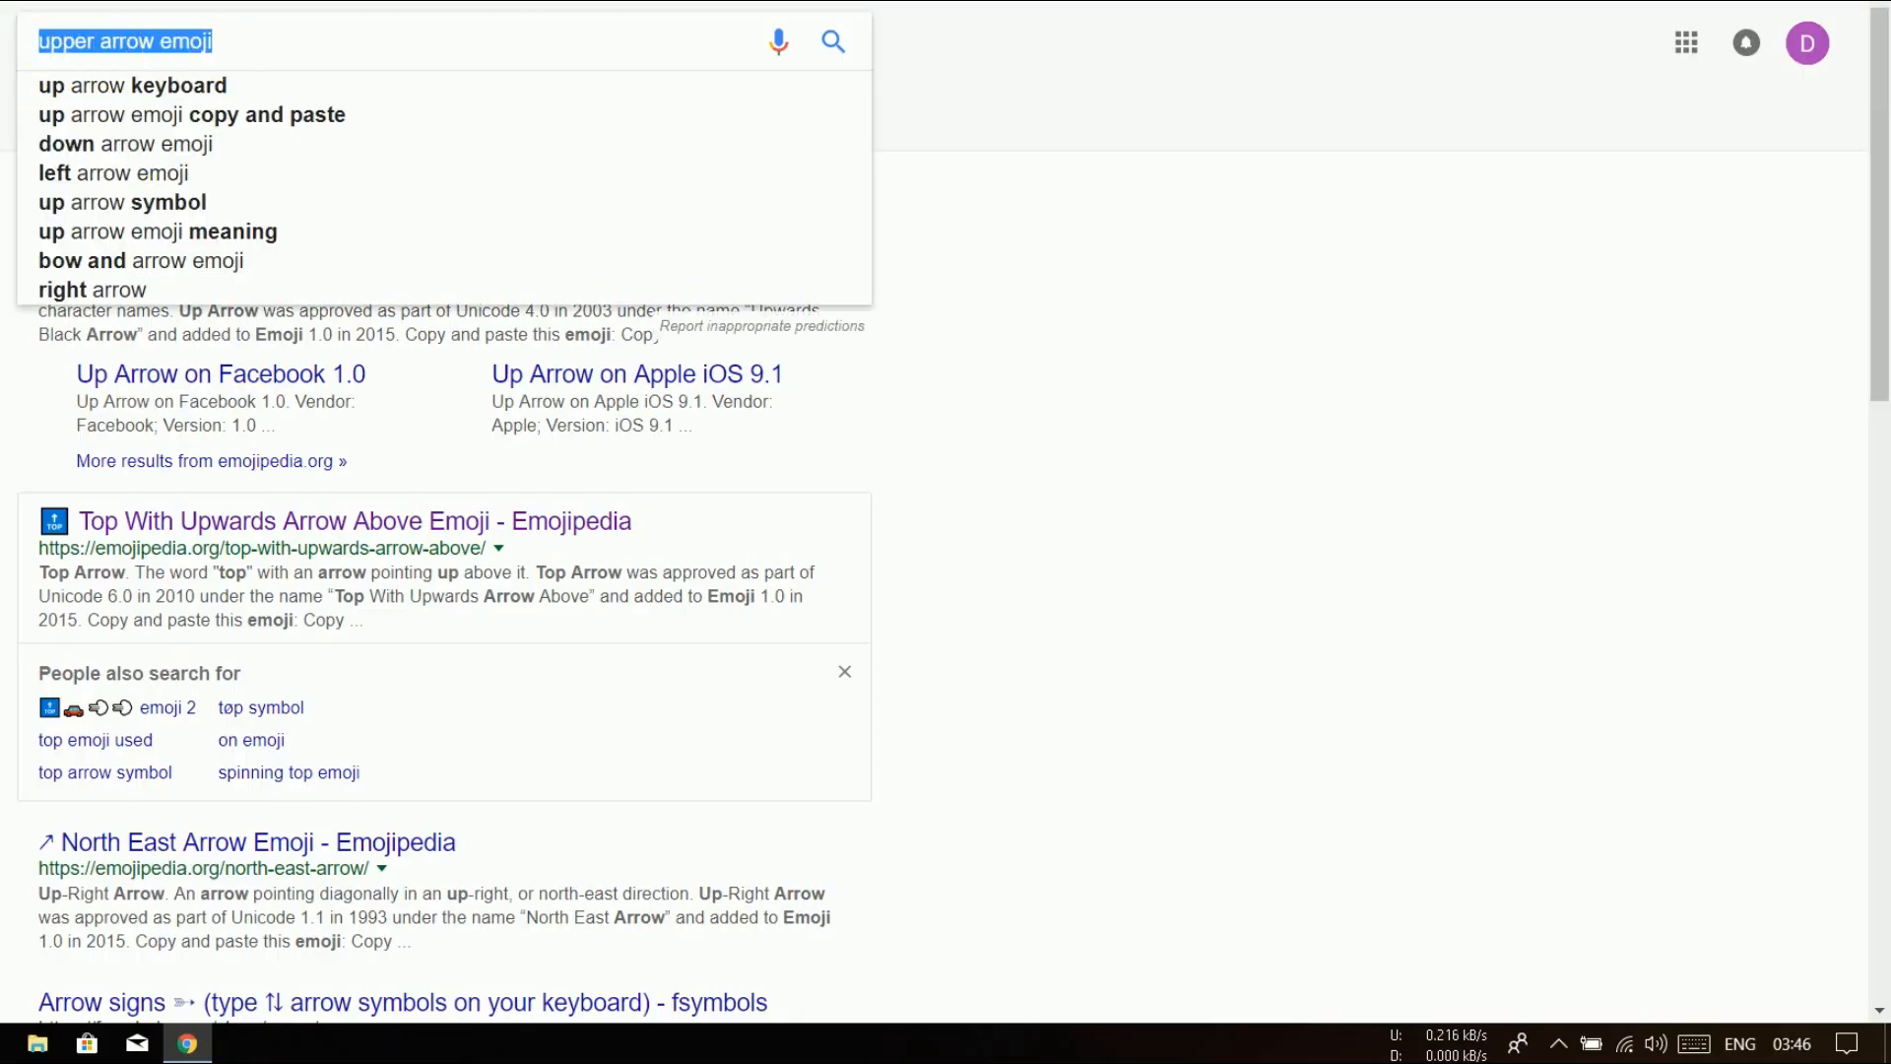
pyautogui.press('Escape')
pyautogui.click(102, 244)
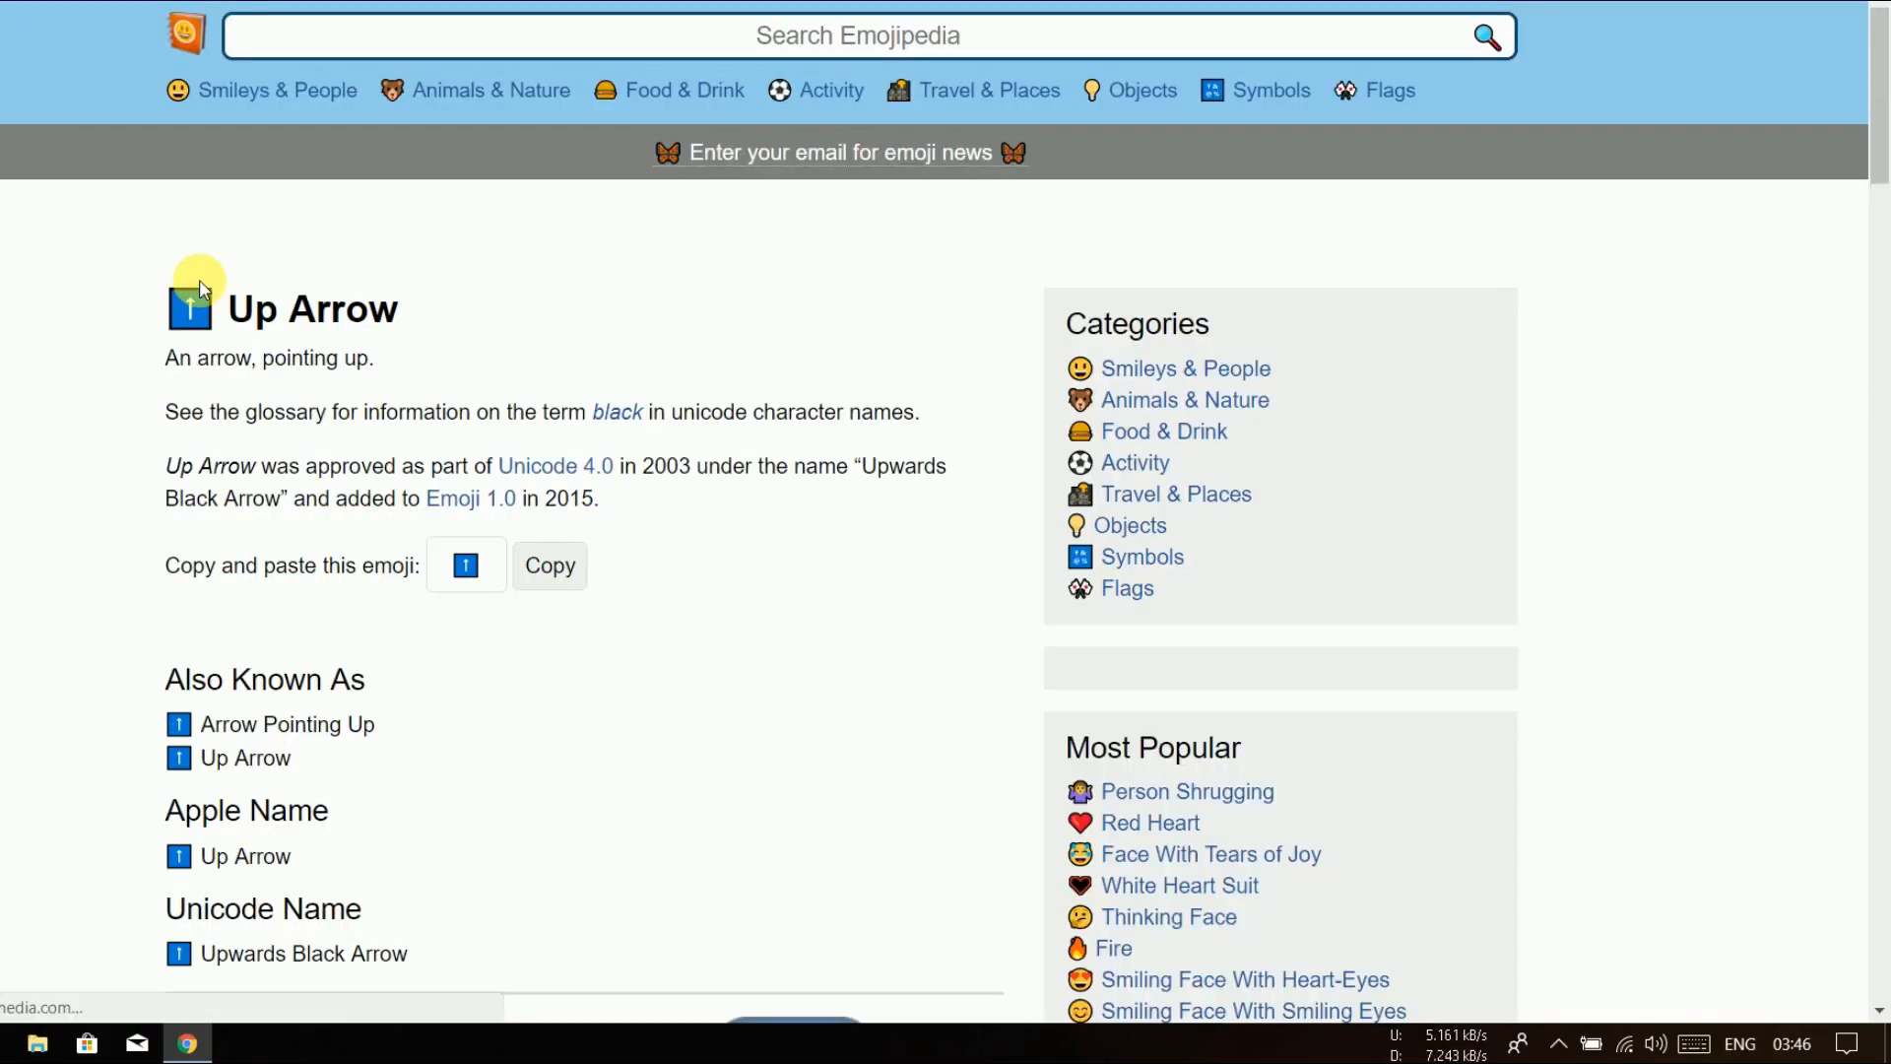
pyautogui.click(544, 688)
# Step: Open the NetSpeedMonitor configuration and replace the upload label in the layout settings with the copied up arrow
pyautogui.rightClick(1438, 1044)
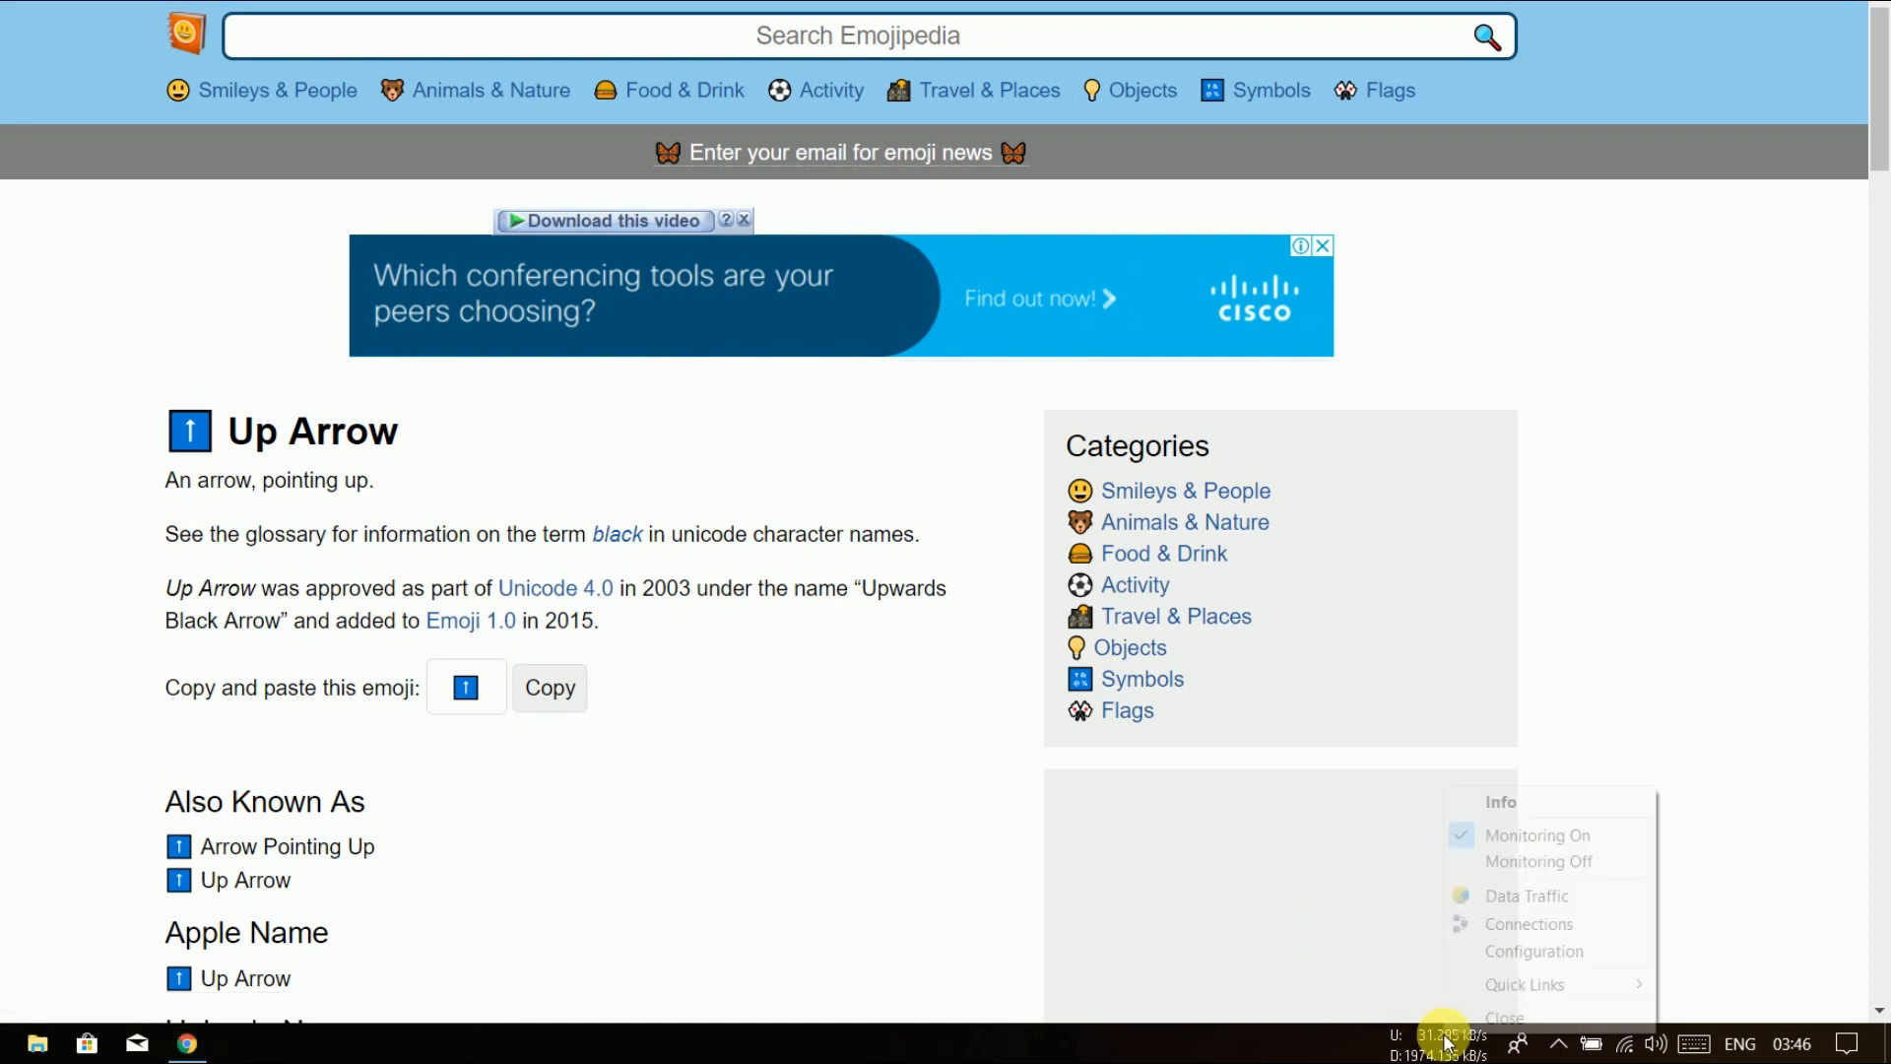
pyautogui.click(1511, 949)
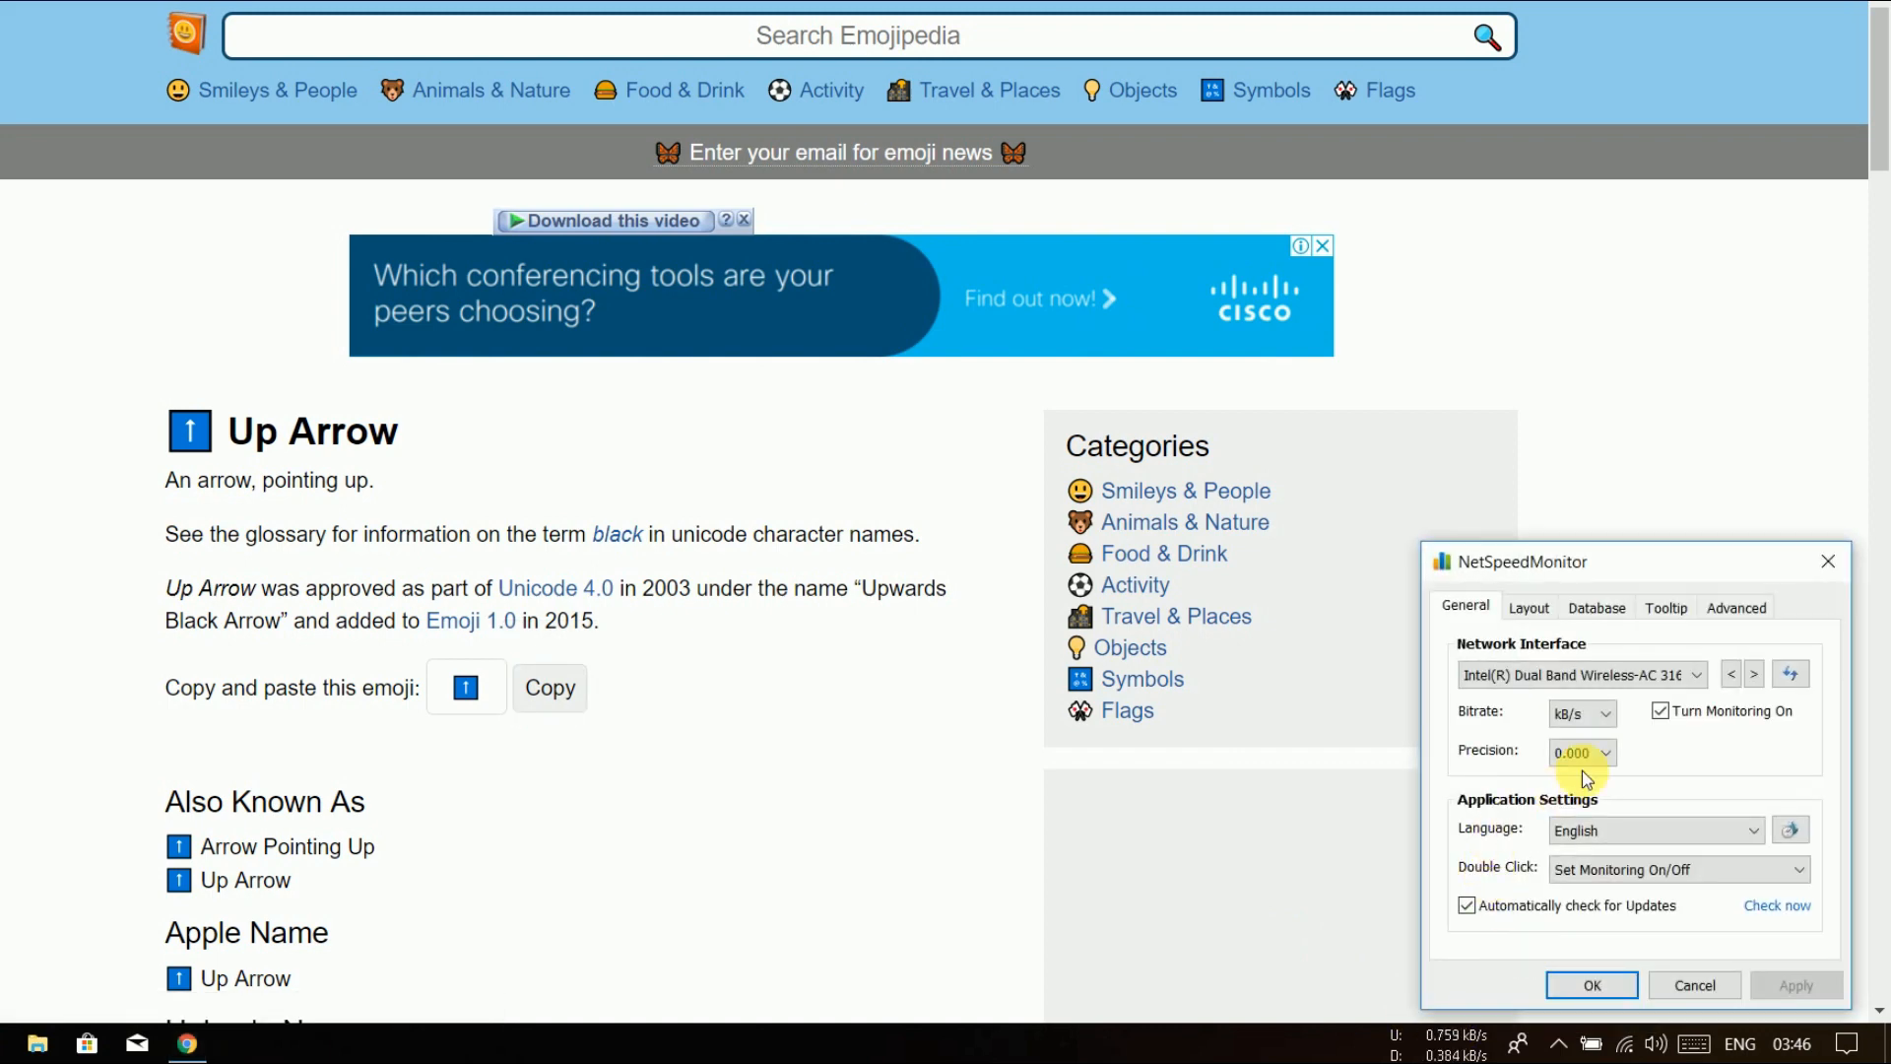
pyautogui.click(1528, 606)
pyautogui.click(1703, 911)
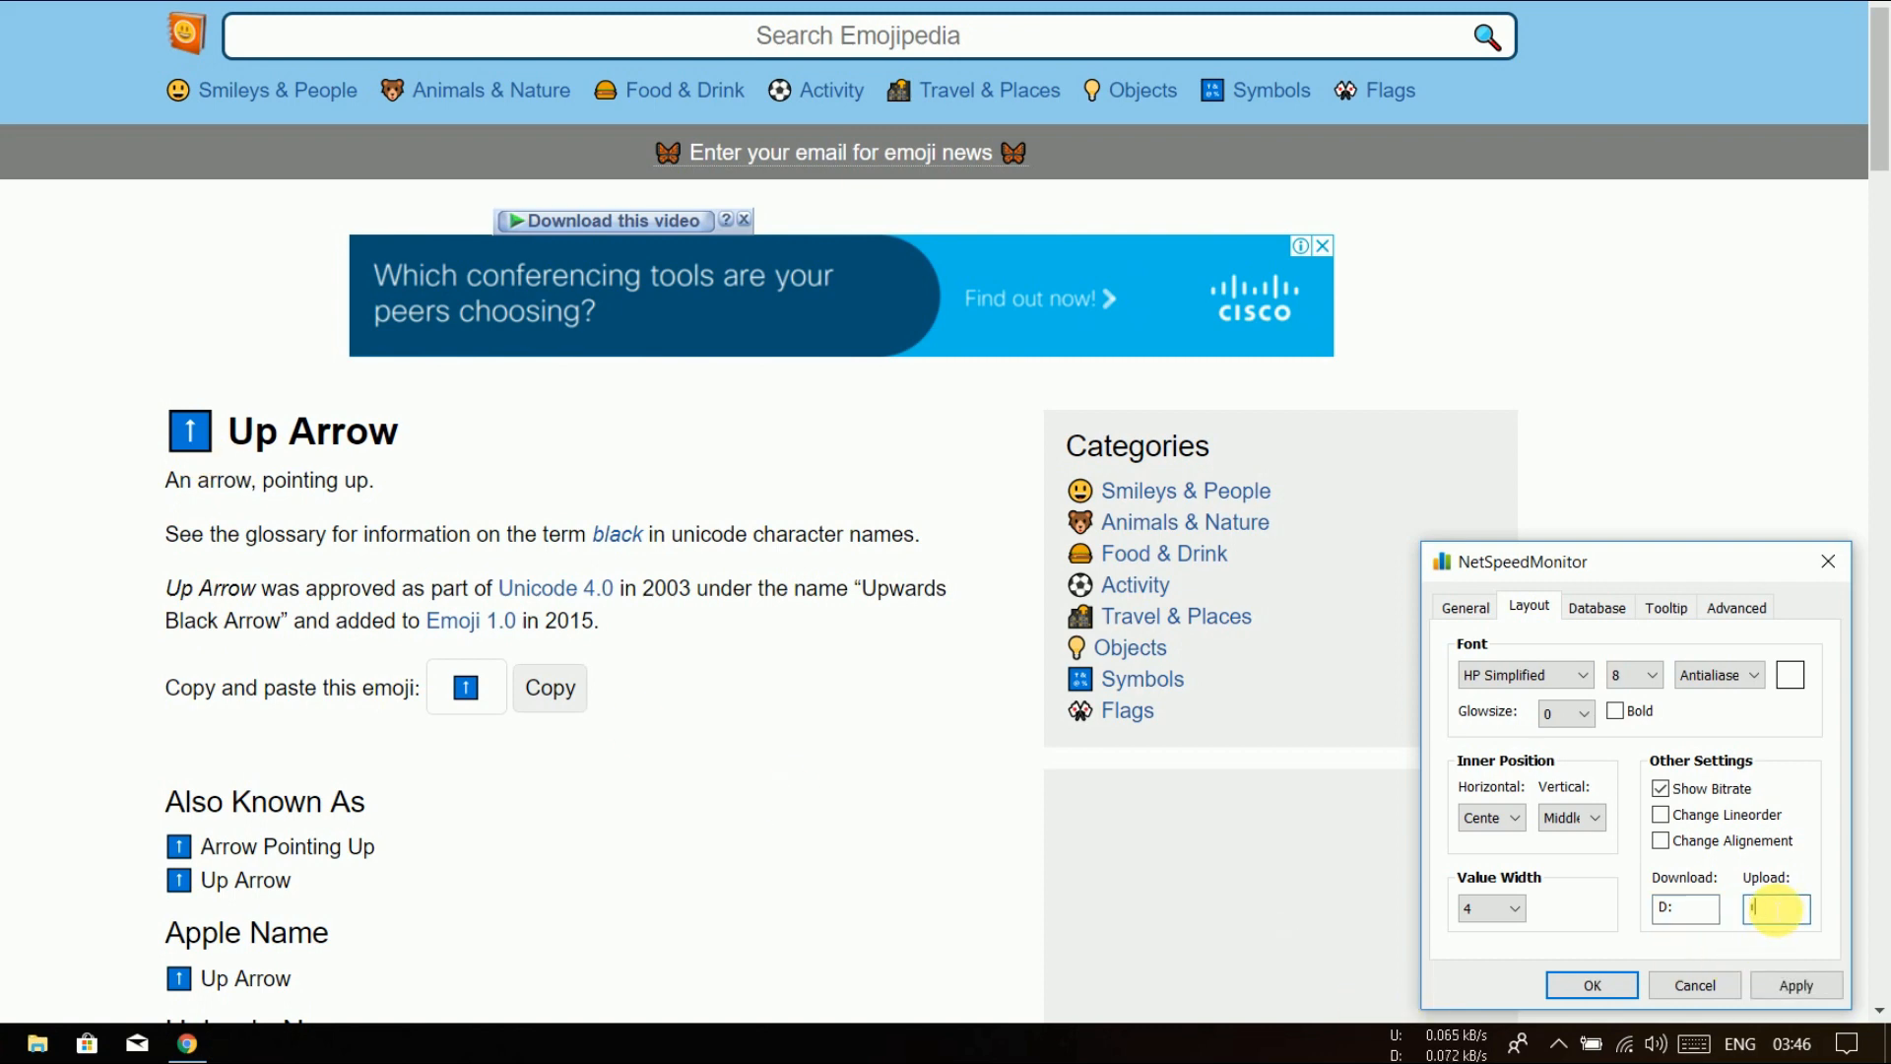
pyautogui.click(1801, 922)
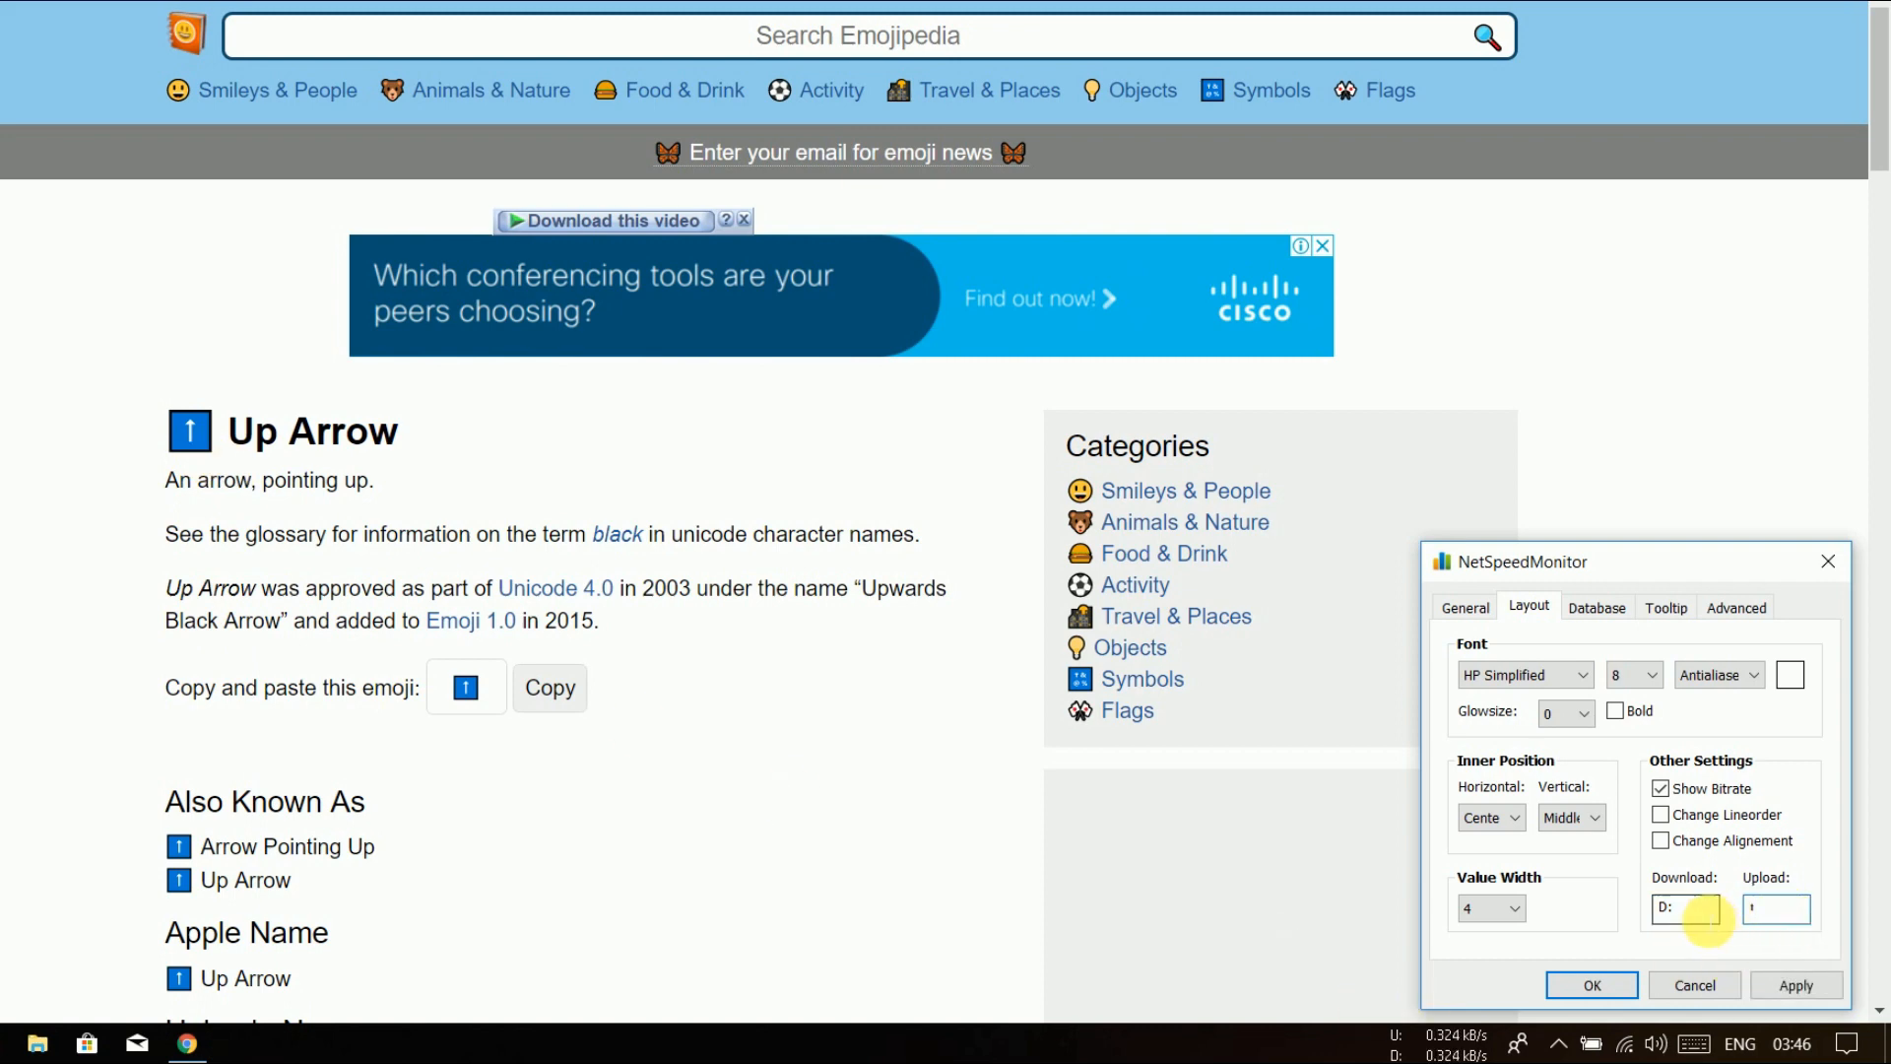
# Step: Clear the download label, replace it with the Down Arrow emoji copied from Emojipedia's related emojis, and save the configuration
pyautogui.press('BackSpace')
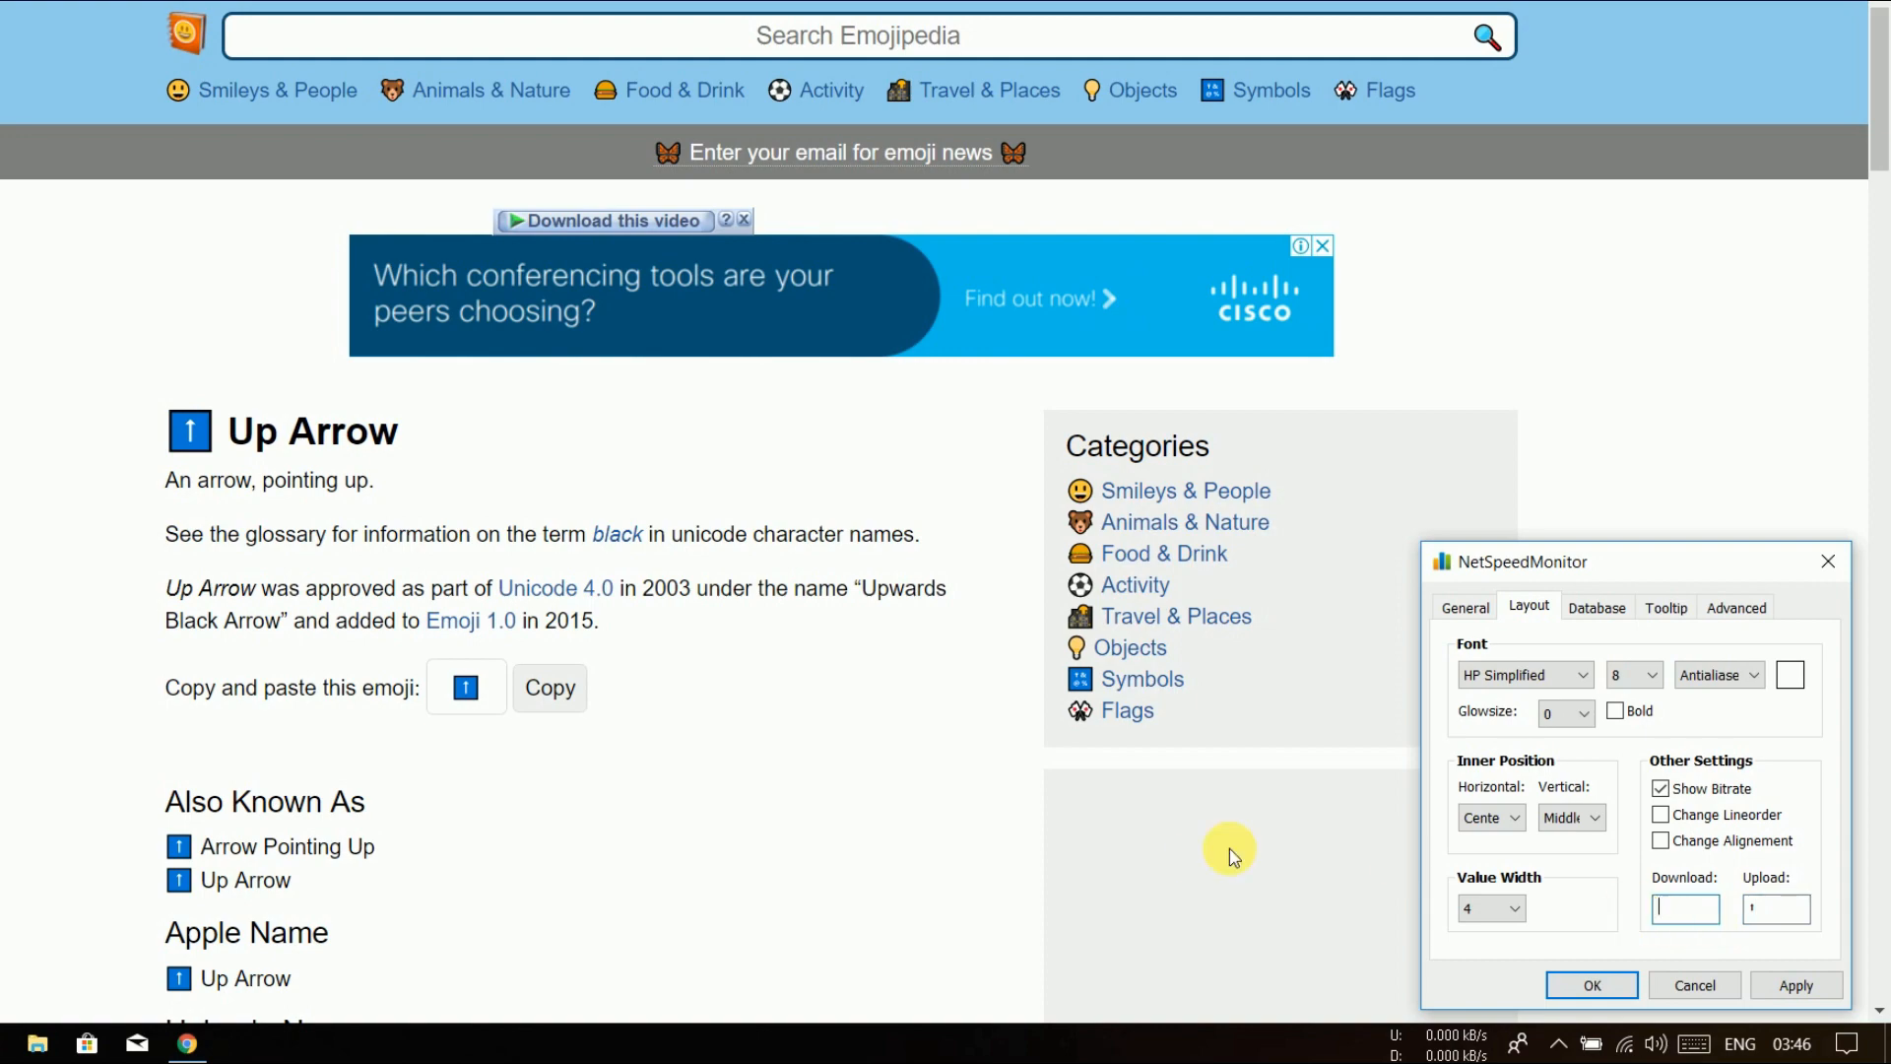
pyautogui.click(1231, 855)
pyautogui.scroll(-15, 670, 810)
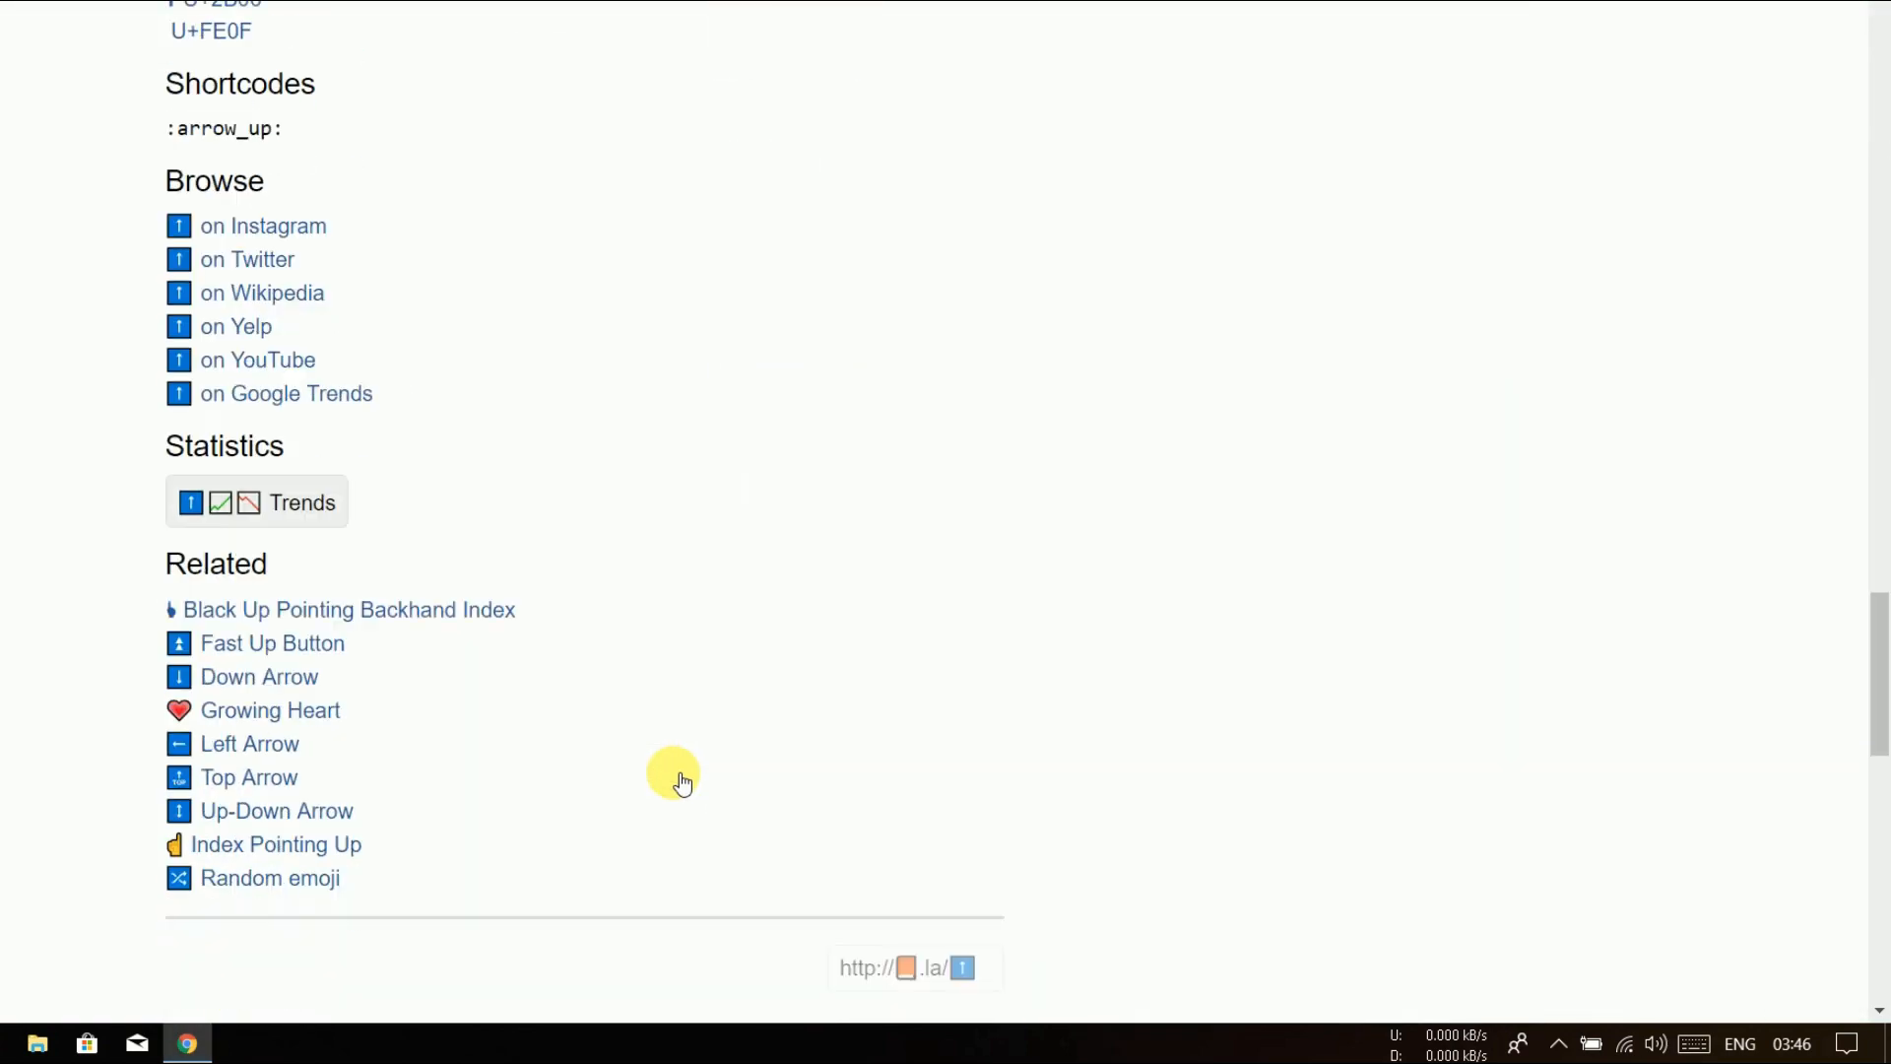
pyautogui.click(236, 677)
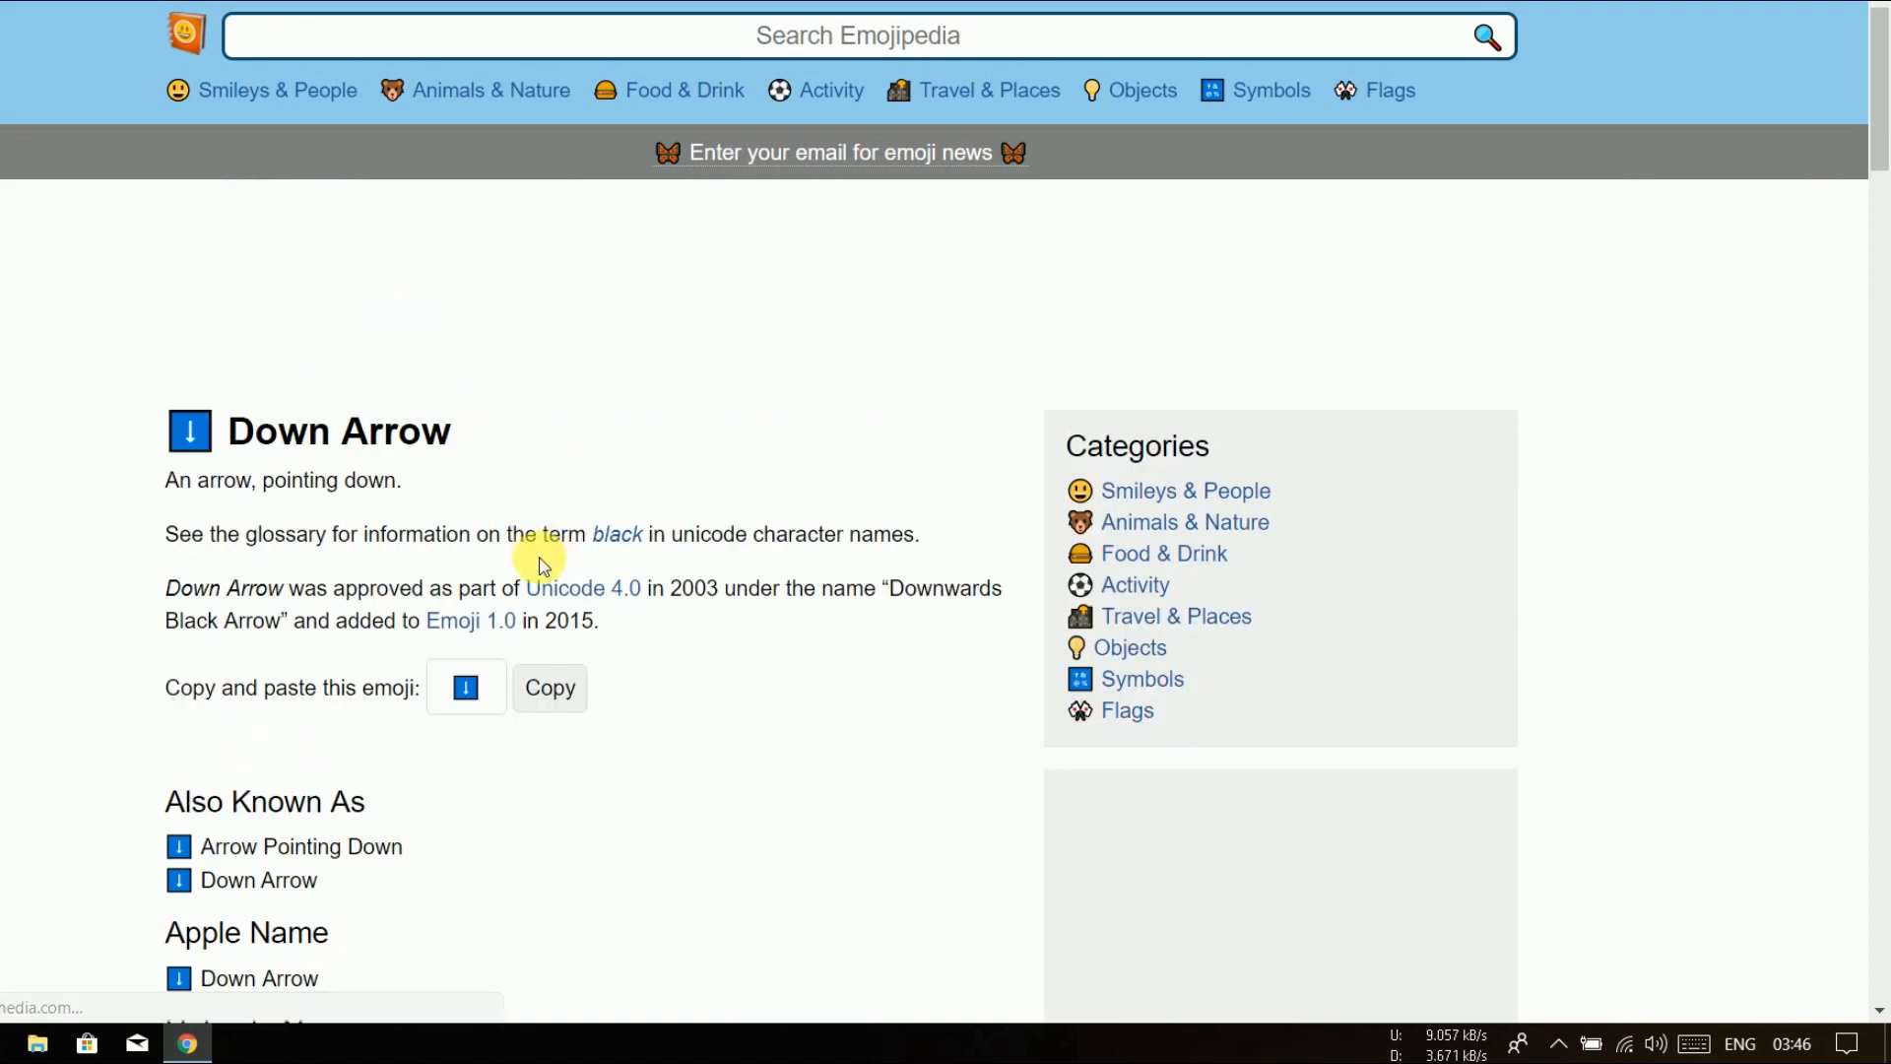
pyautogui.click(550, 687)
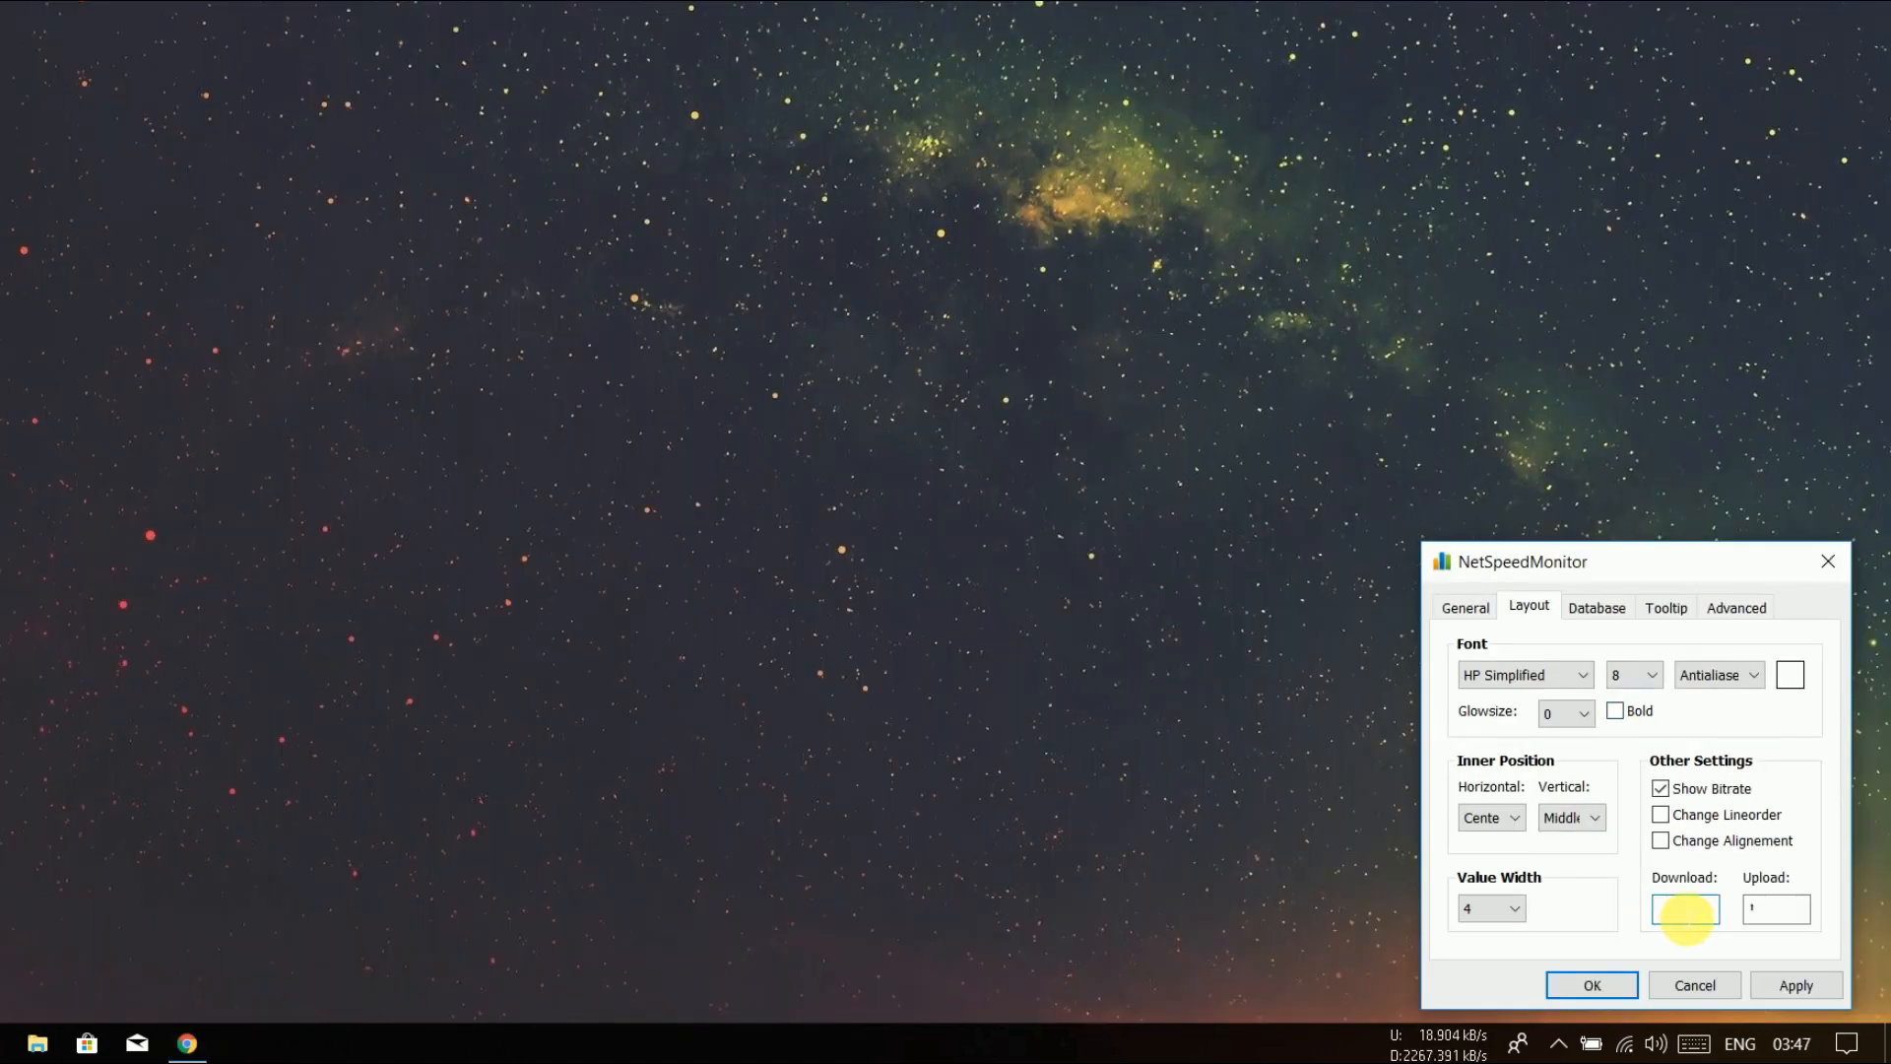
pyautogui.click(1581, 984)
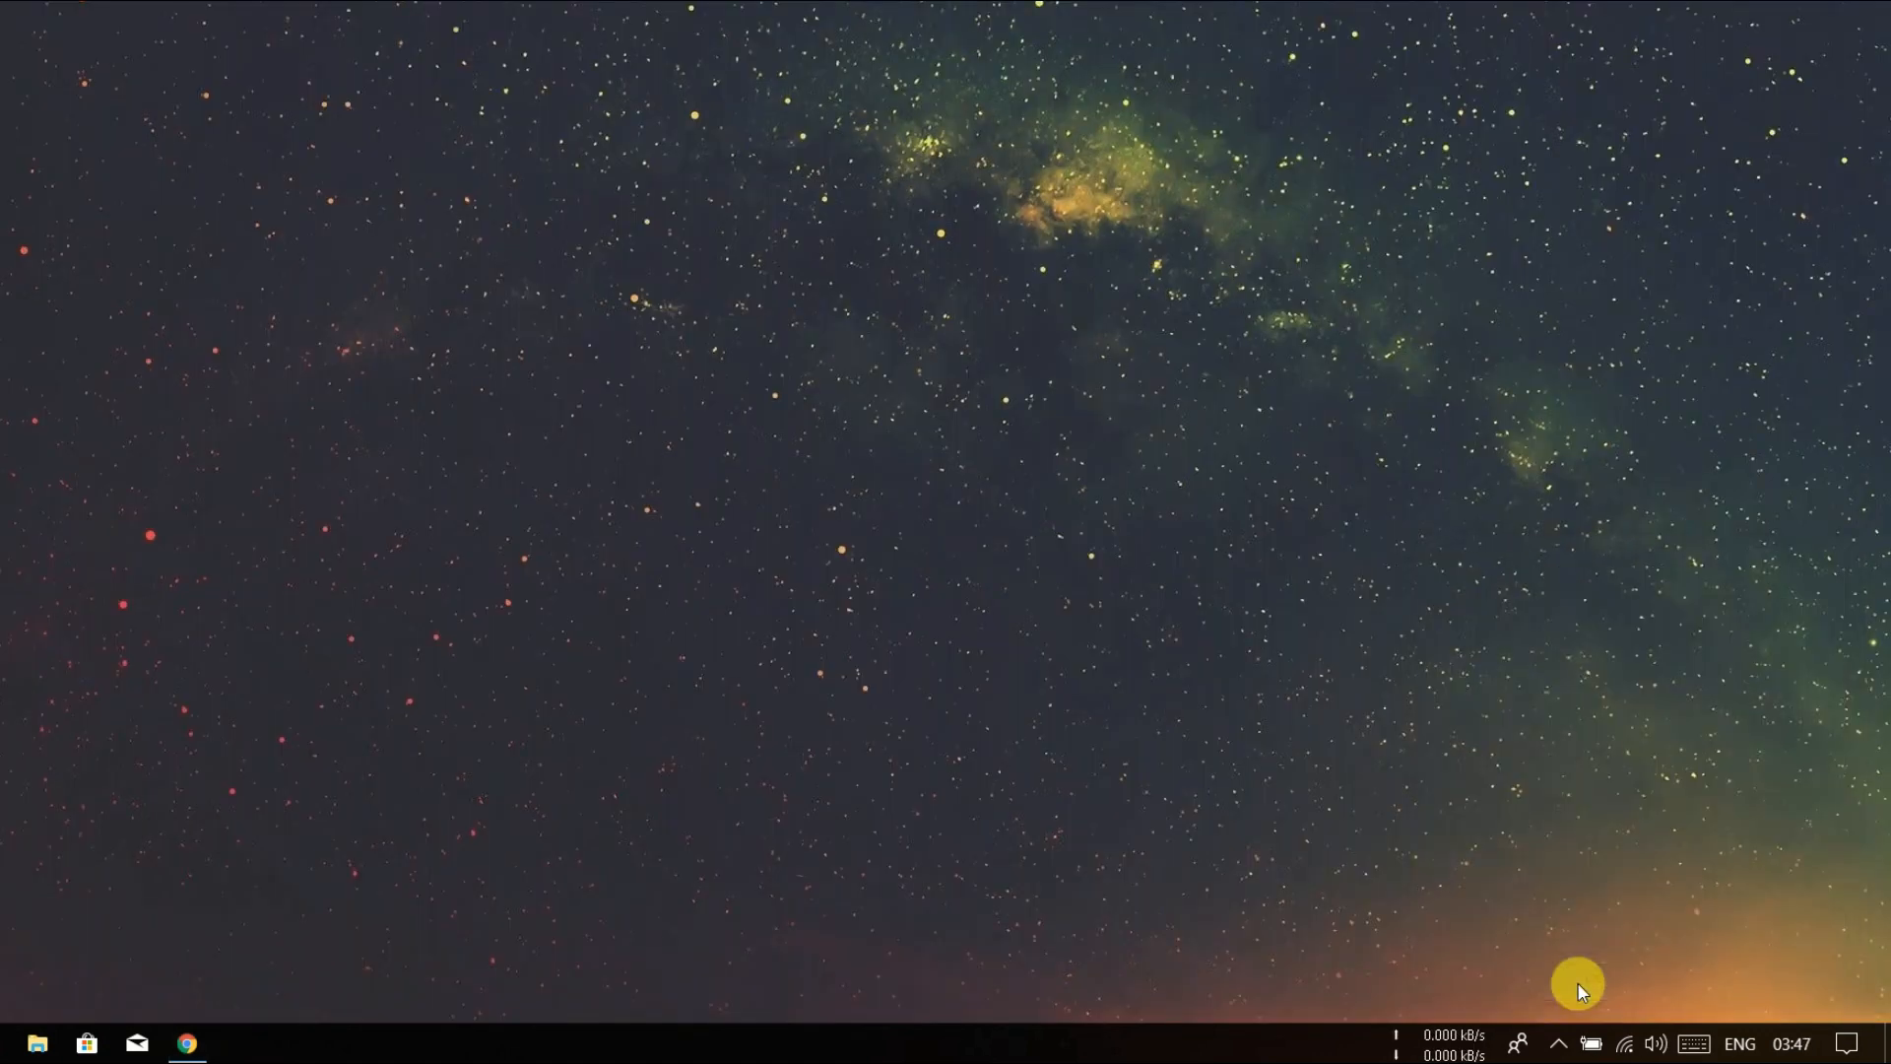
# Step: Make the NetSpeedMonitor toolbar font bold, save the configuration, and show the desktop
pyautogui.rightClick(1444, 1029)
pyautogui.click(1507, 940)
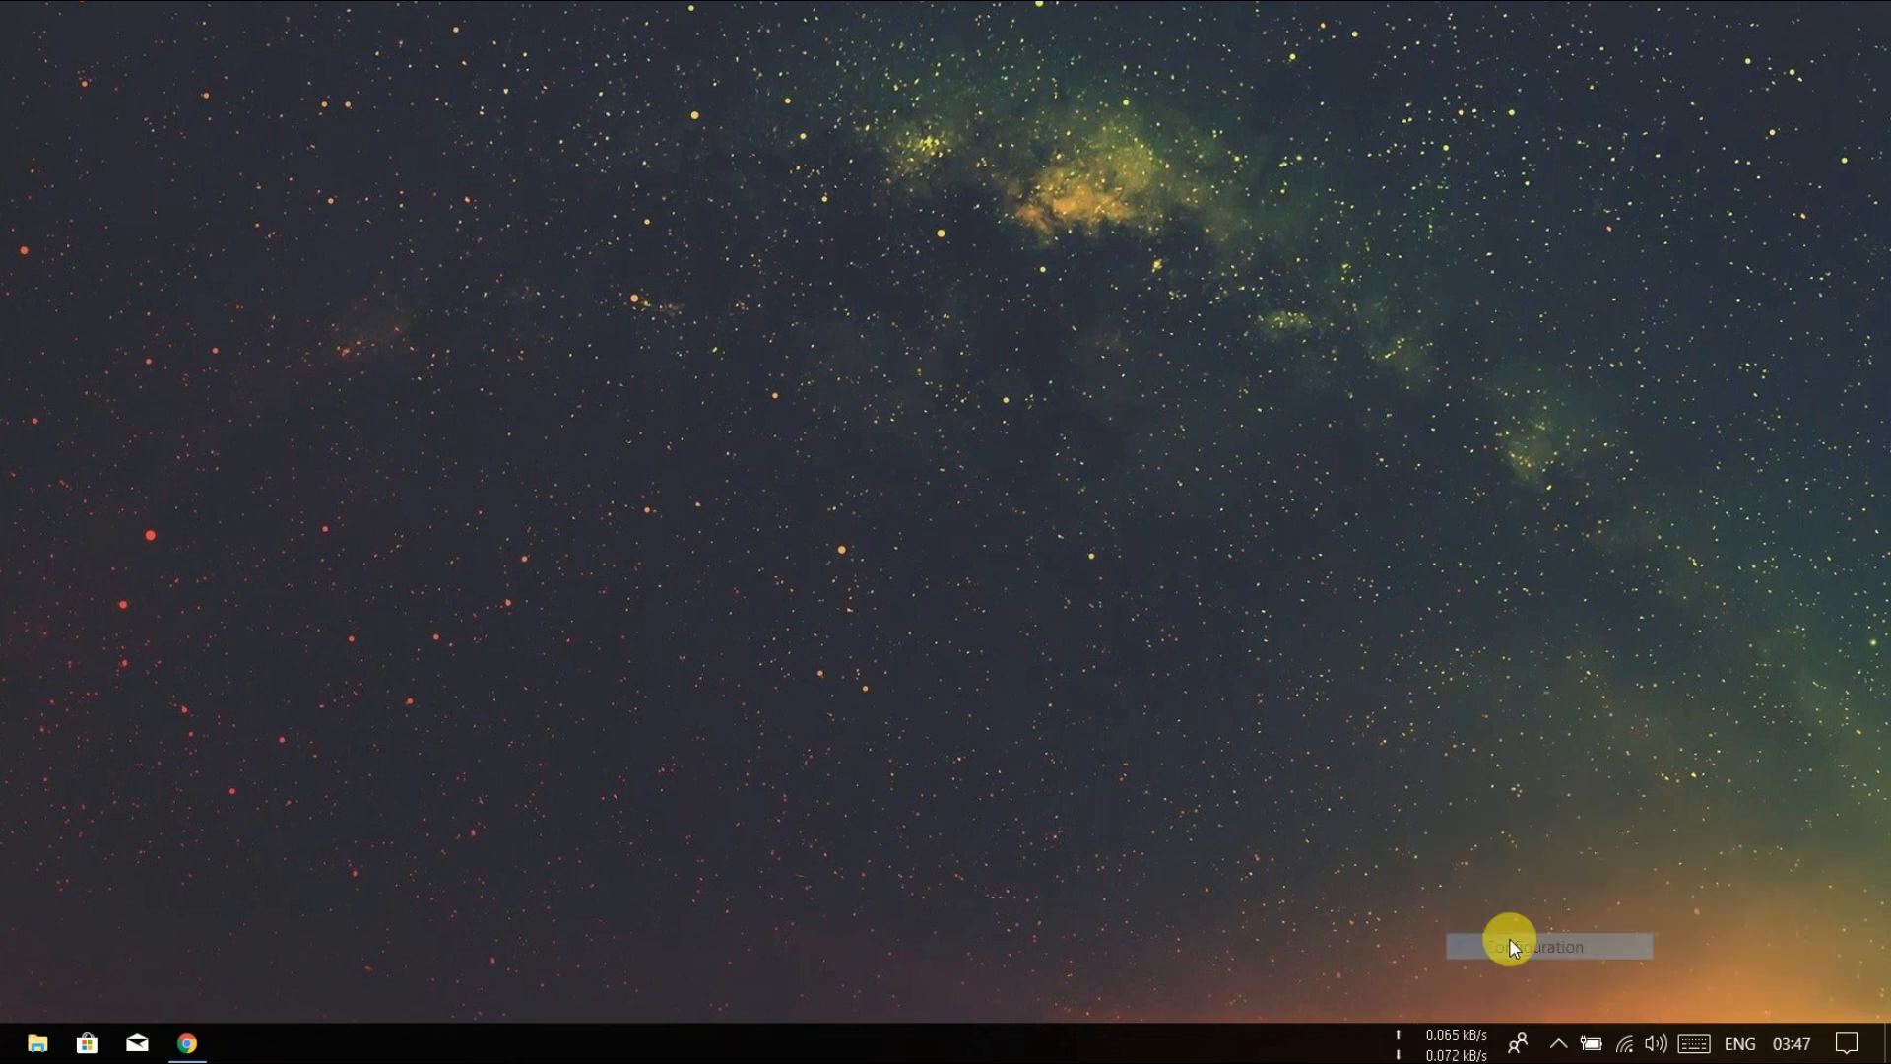
pyautogui.click(1532, 608)
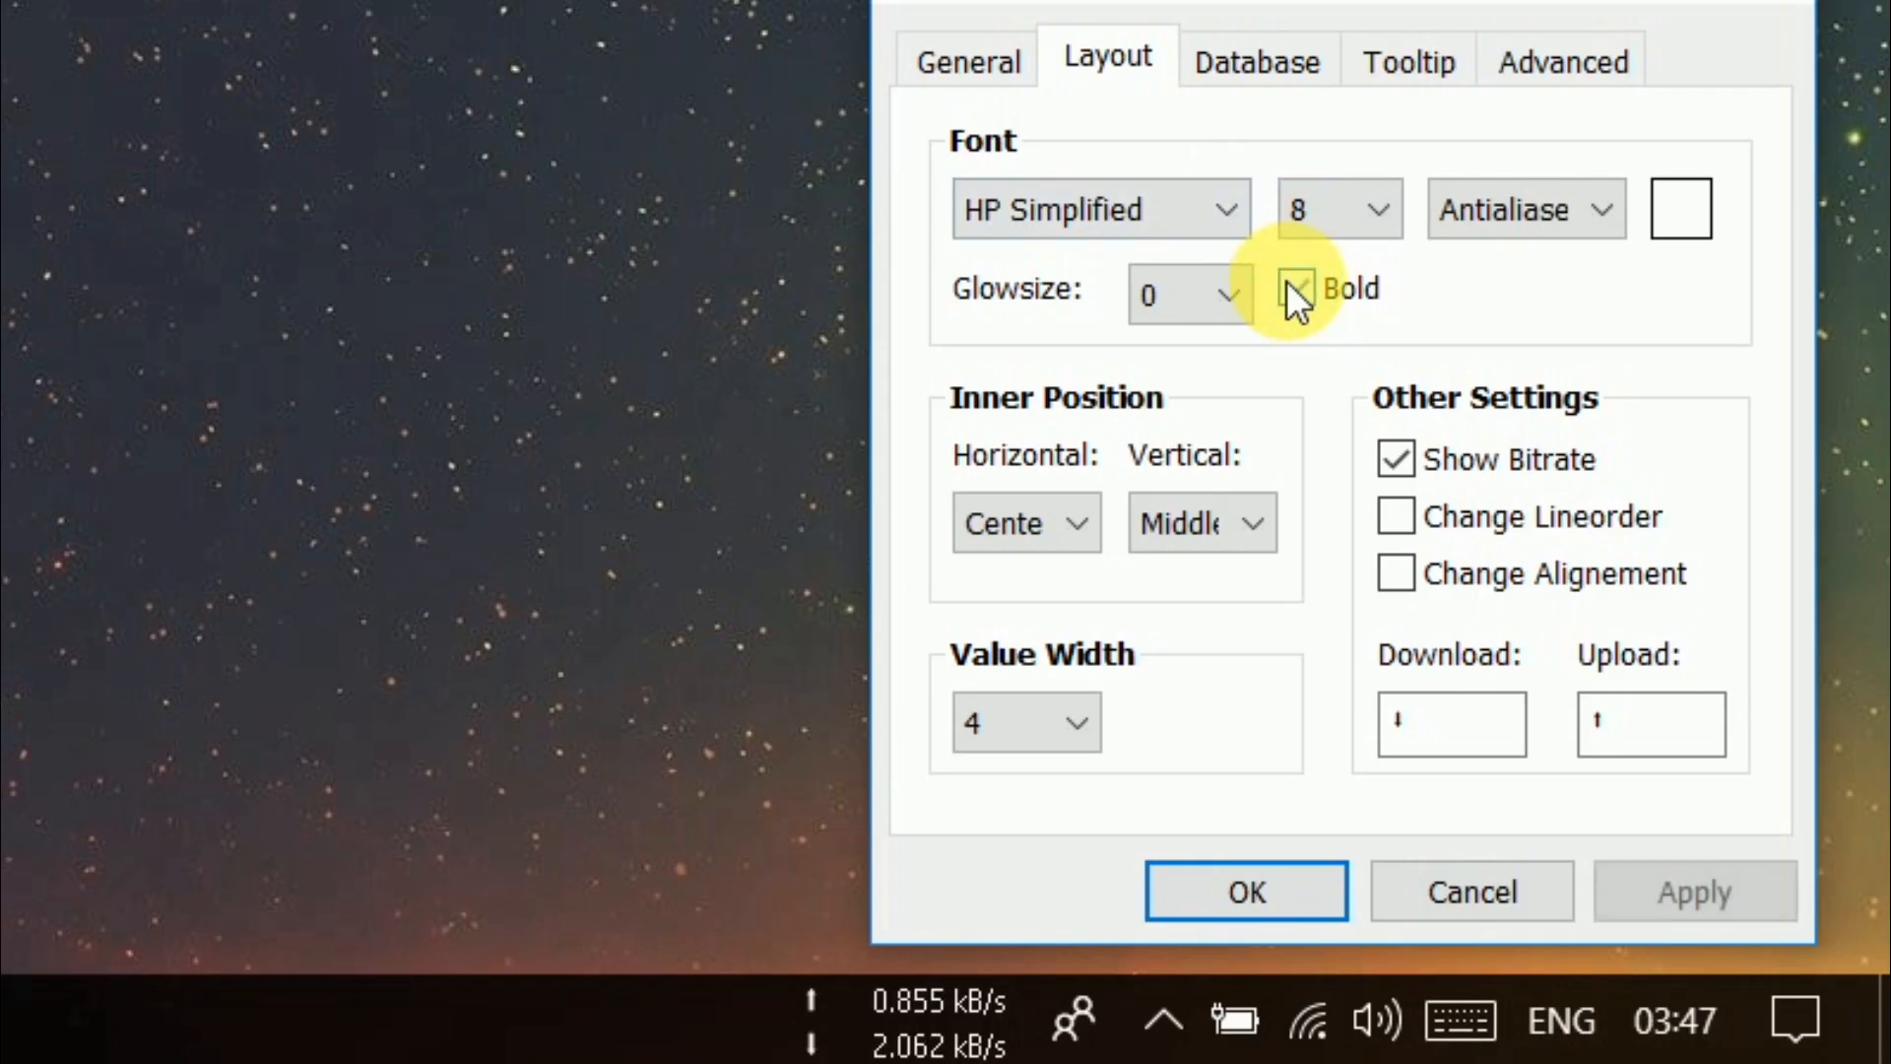
pyautogui.click(1296, 291)
pyautogui.click(1245, 892)
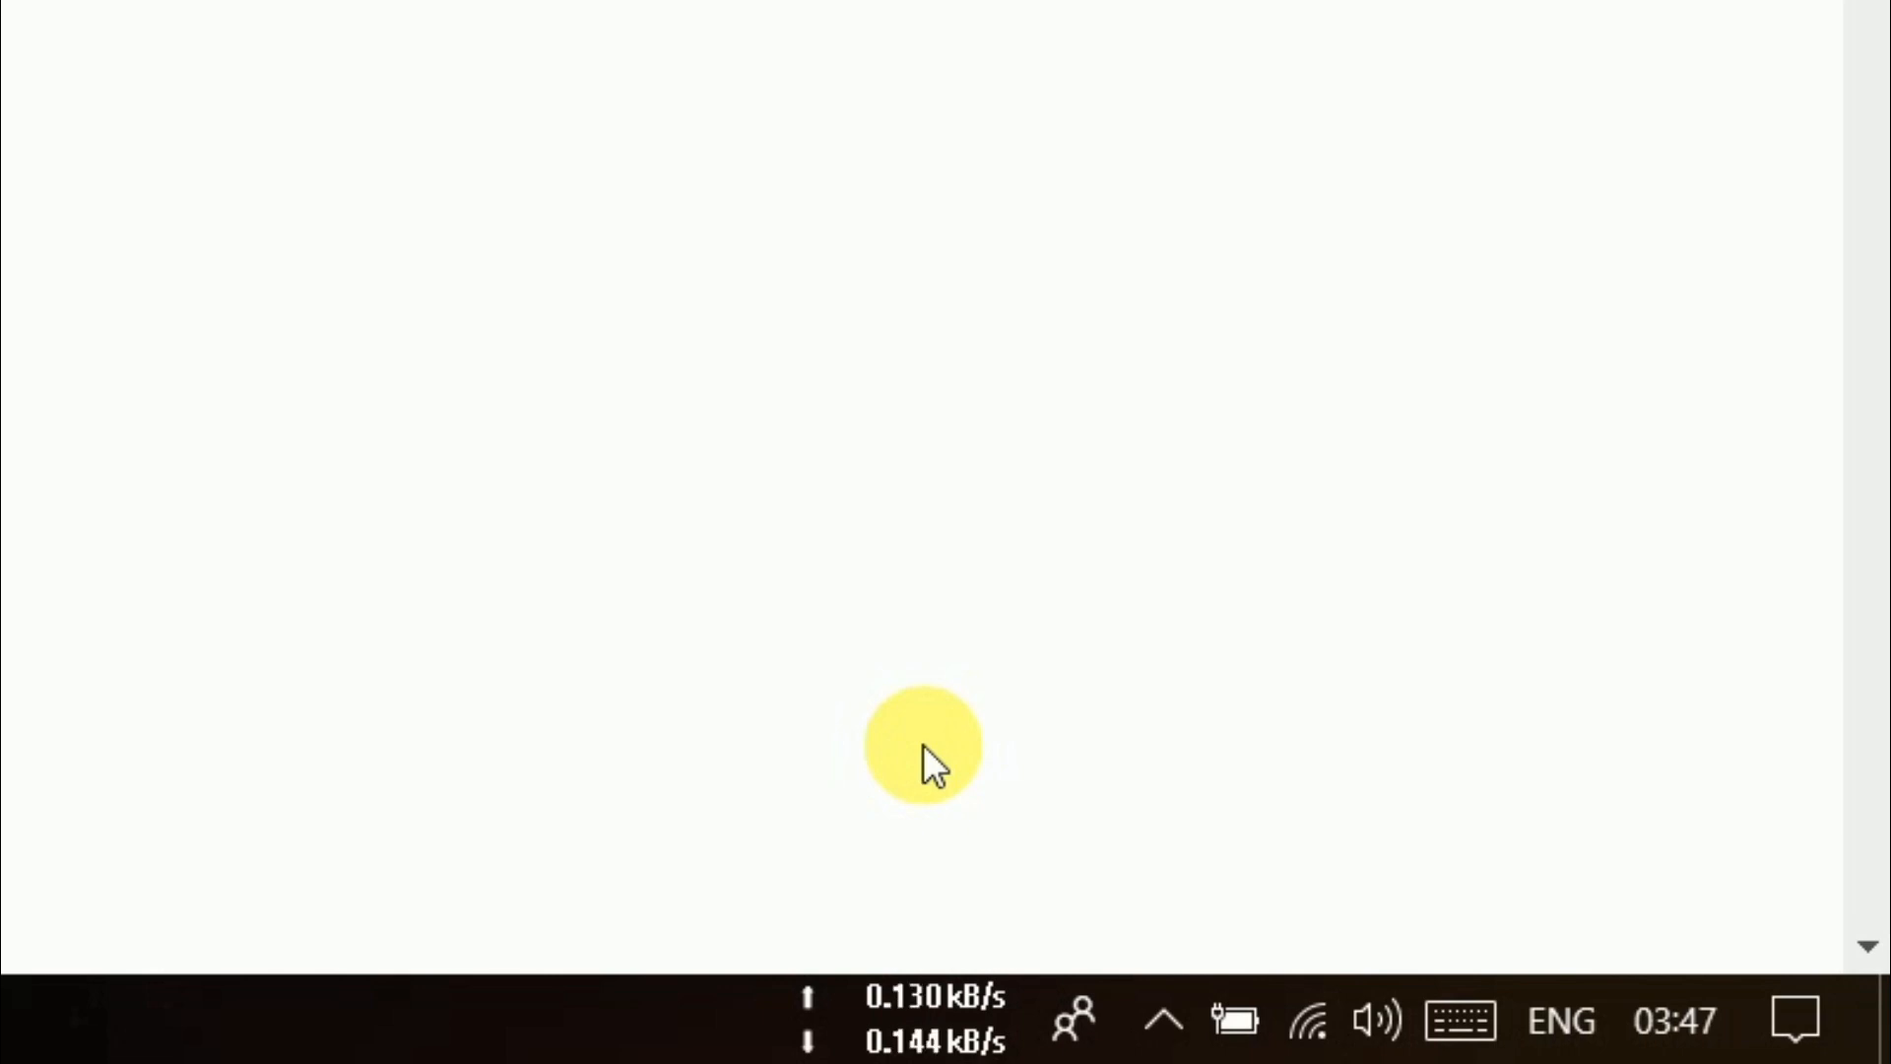
pyautogui.press('super+d')
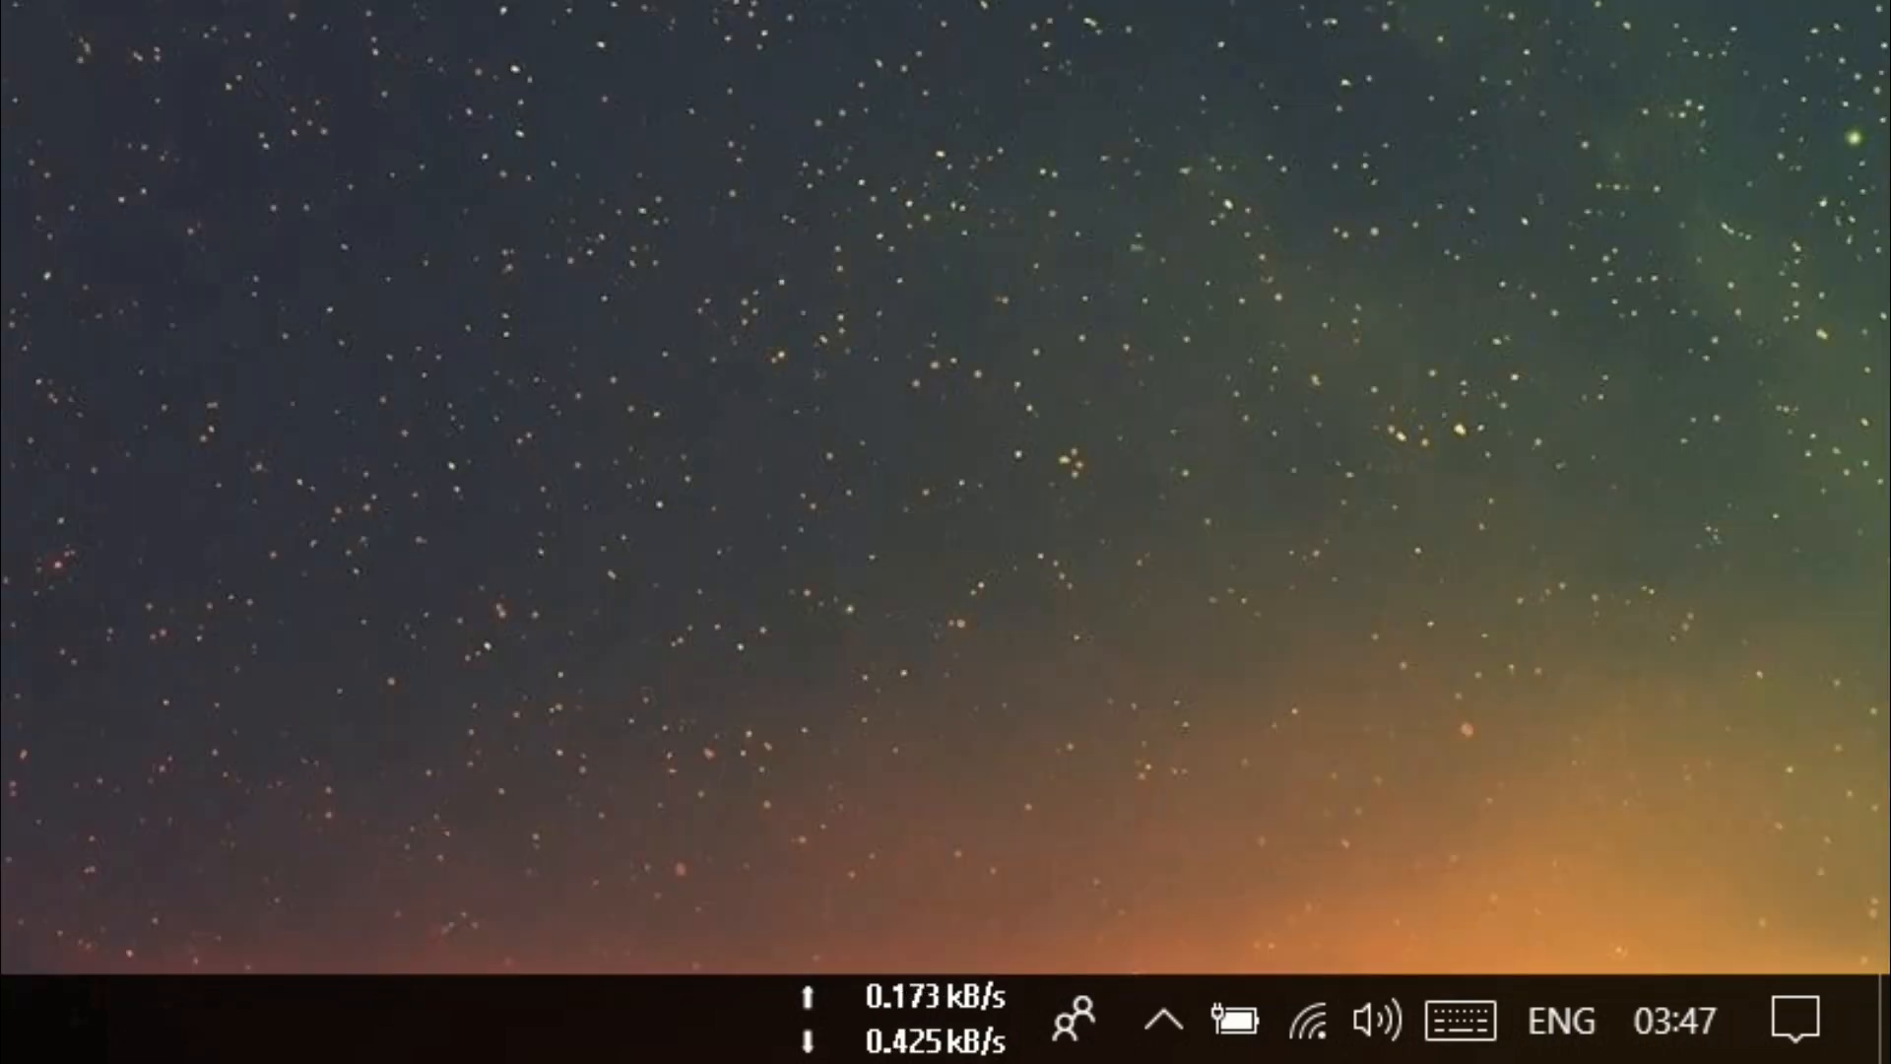